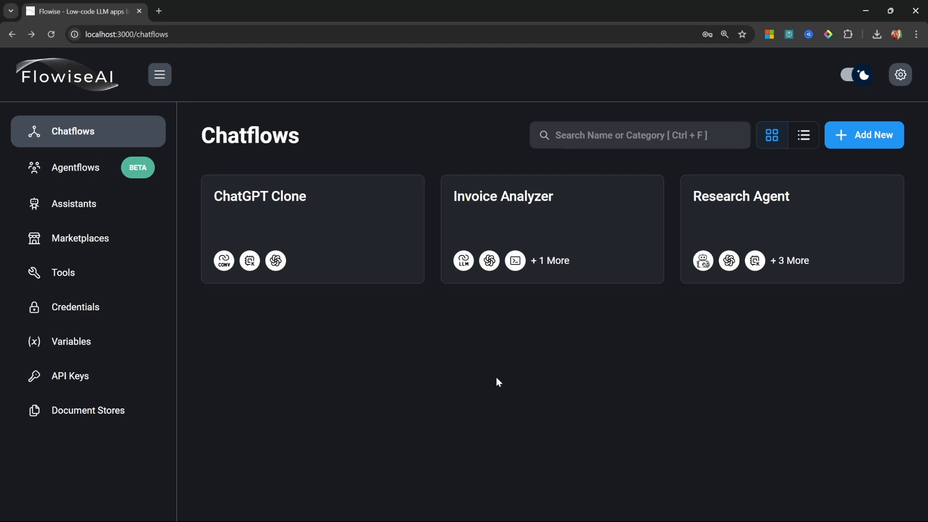
Create a new chatflow and save it under the name "Customer Support Agent"
click(858, 136)
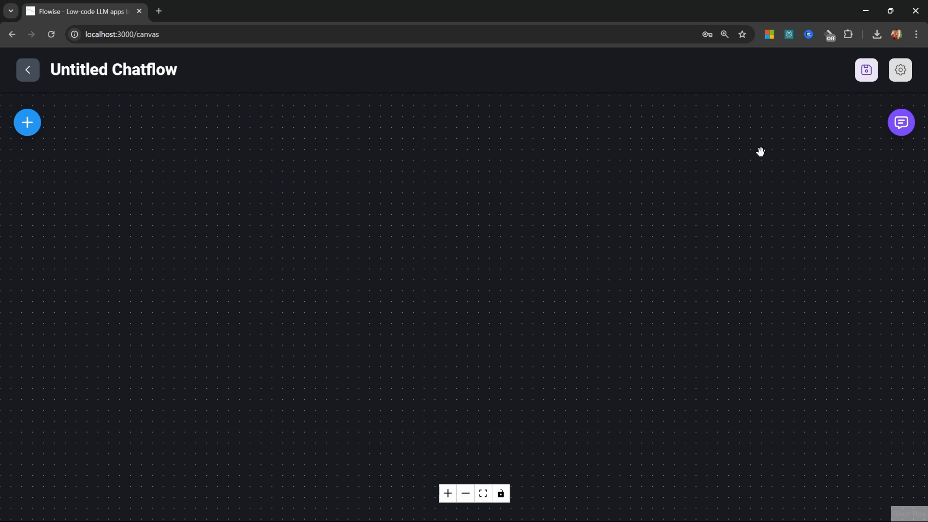
click(867, 70)
text(Customer Support Agent)
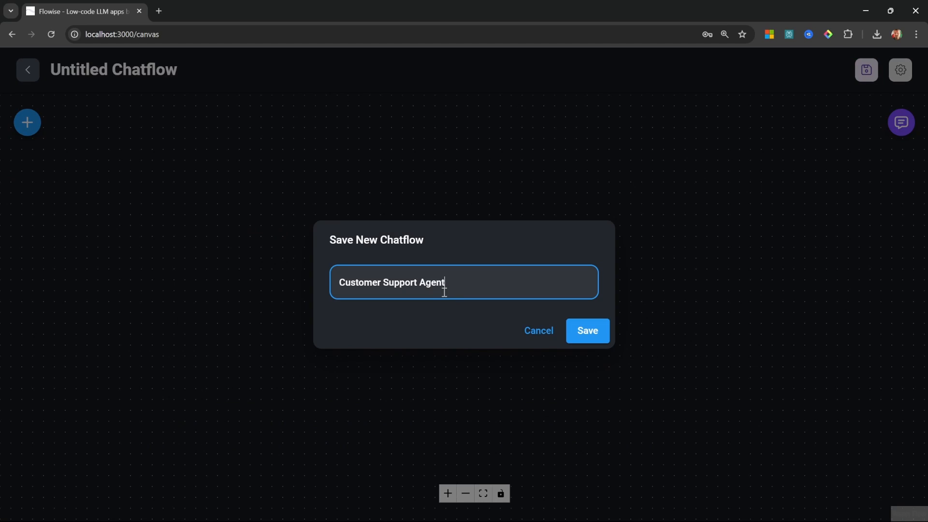
click(573, 335)
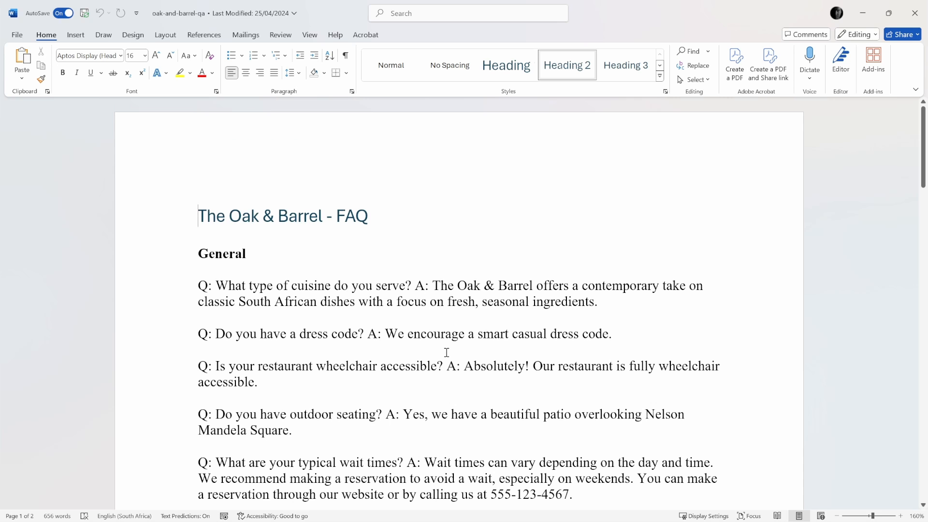
Read through The Oak & Barrel FAQ document in Word, from the General questions to the menu questions
scroll(445, 353, down, 1)
scroll(447, 353, down, 1)
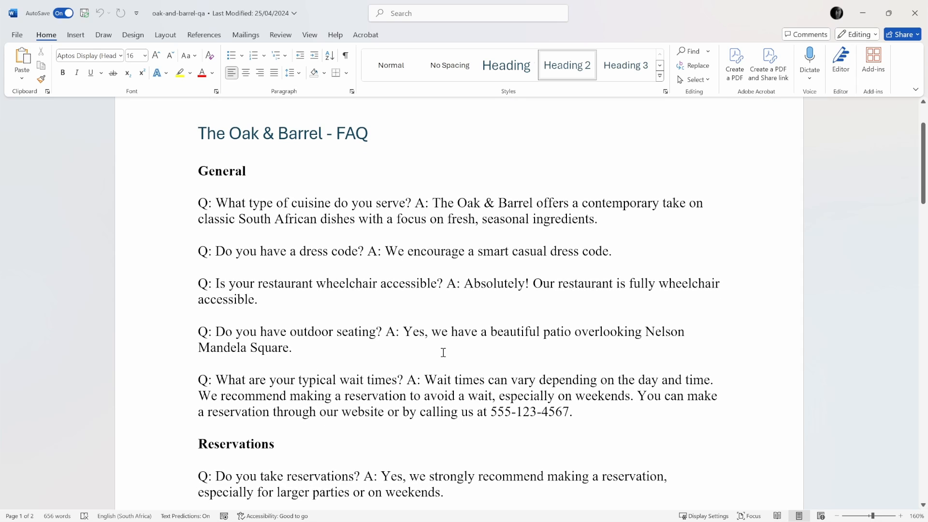
scroll(443, 353, down, 2)
scroll(443, 352, down, 1)
scroll(442, 352, down, 5)
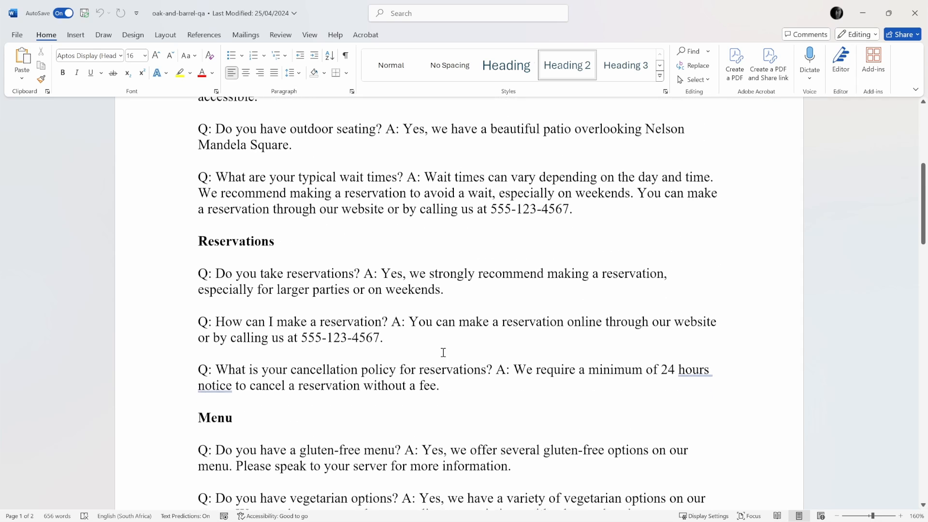
scroll(441, 352, down, 7)
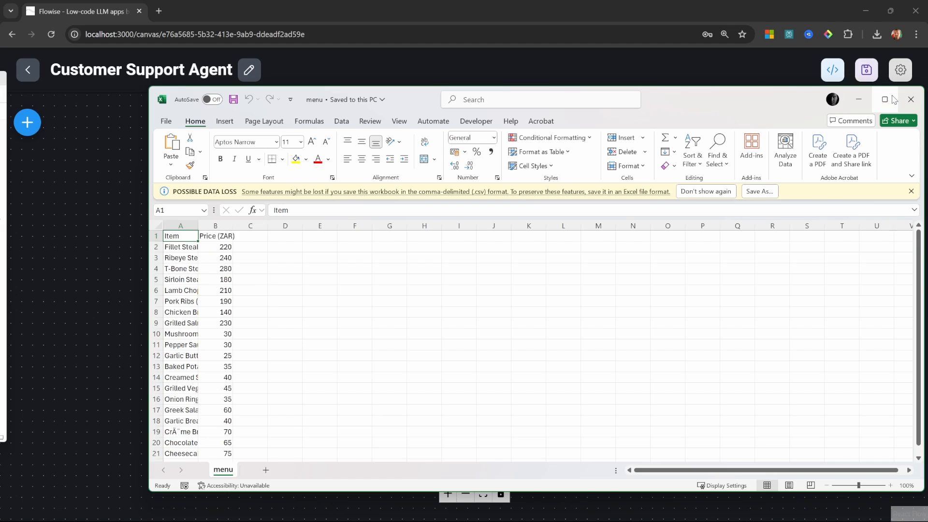
In Excel, widen the Item column of the menu sheet to read the full dish names
scroll(72, 202, up, 4)
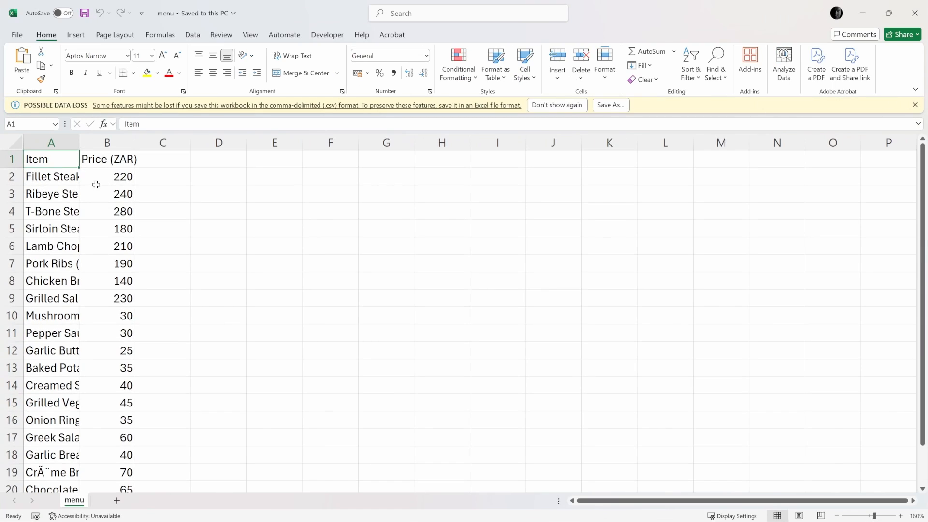
drag(79, 143, 144, 142)
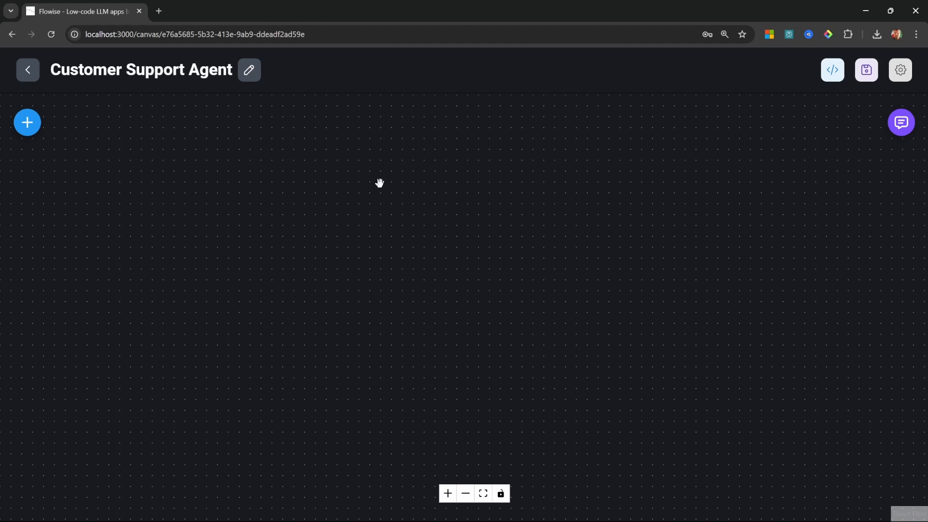
Examine the chatflow's embedding options and the example chat widget on the cognaitiv.ai website
click(832, 69)
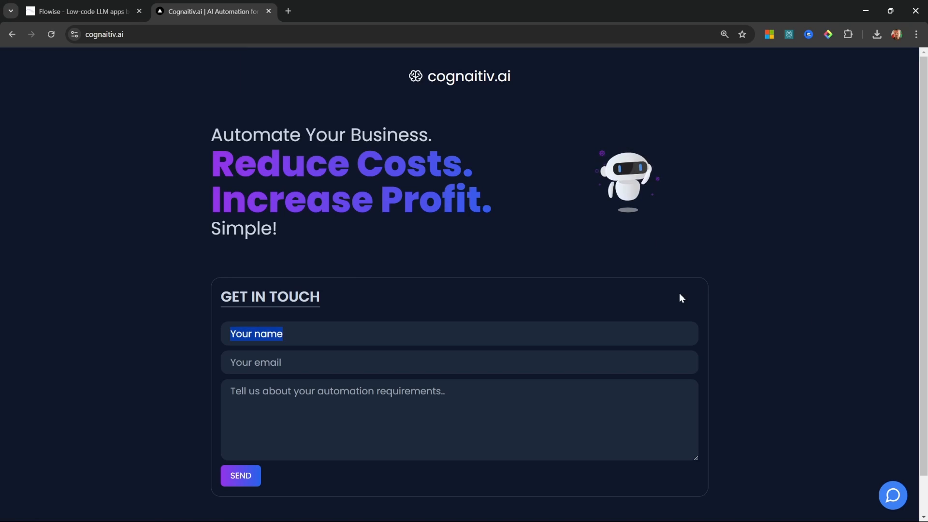
click(899, 501)
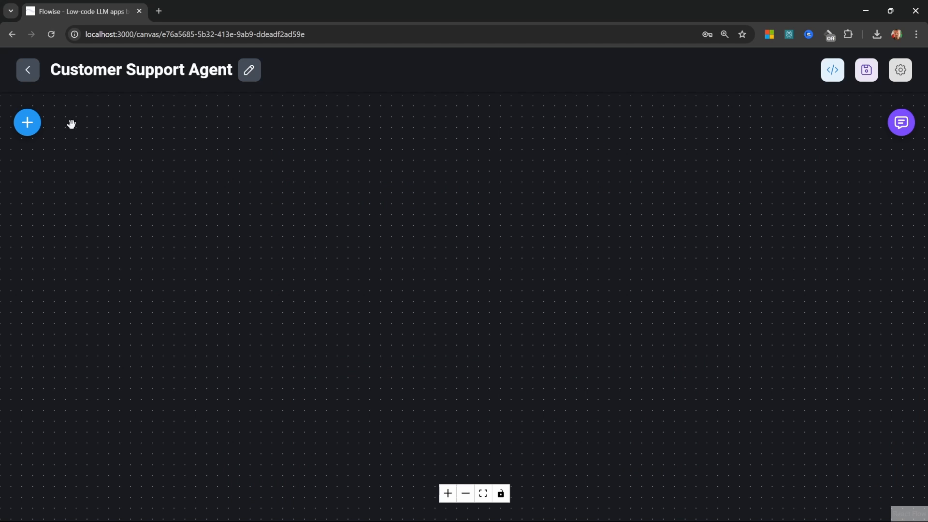
Add a Tool Agent node from the LangChain agents to the empty Customer Support Agent canvas
click(35, 129)
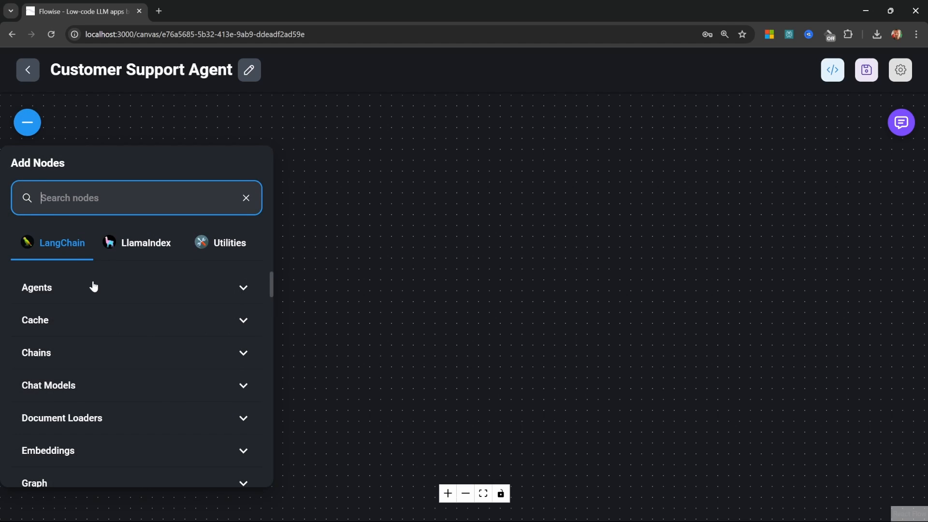
click(92, 286)
scroll(175, 397, down, 2)
scroll(175, 396, down, 10)
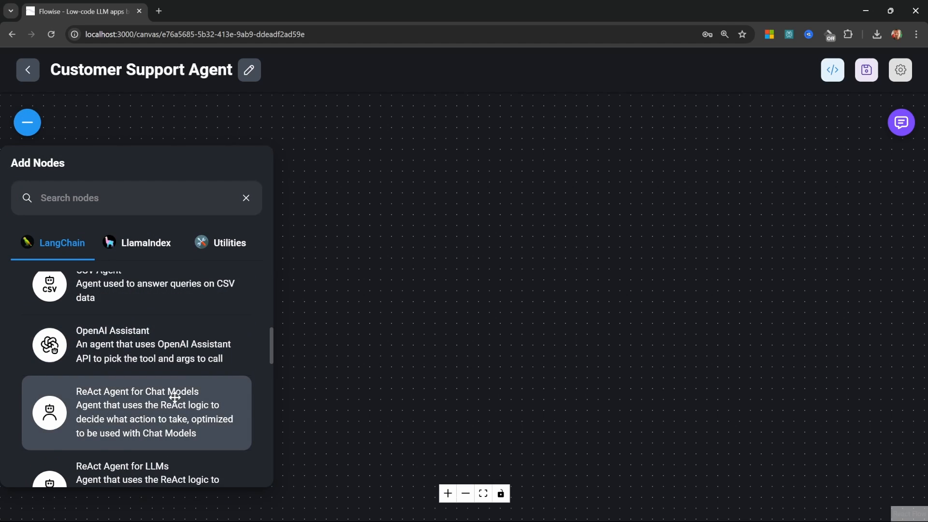
scroll(175, 403, up, 1)
drag(108, 327, 566, 309)
Add a ChatOpenAI node beside the Tool Agent and connect its output to the Tool Calling Chat Model input
click(26, 127)
click(27, 127)
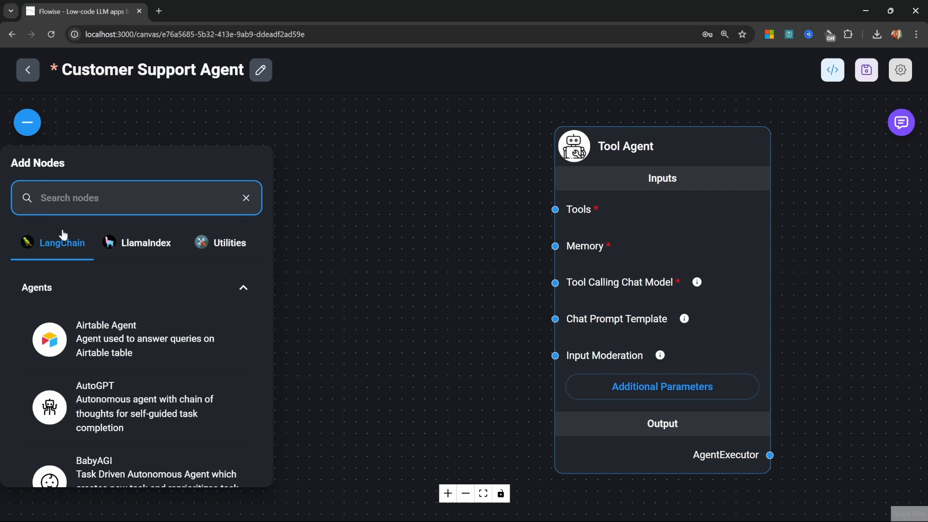
click(122, 288)
click(128, 387)
scroll(126, 389, down, 15)
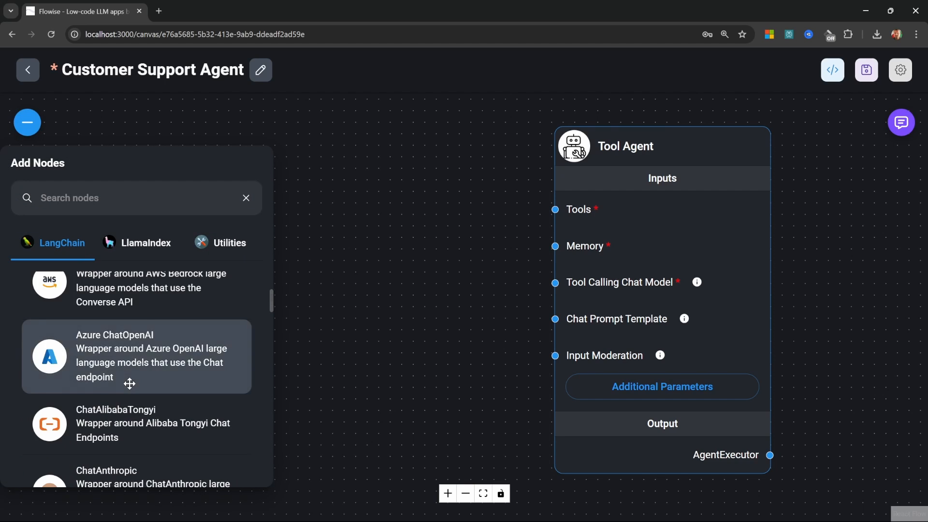
drag(113, 389, 441, 135)
drag(441, 135, 430, 114)
drag(518, 435, 533, 264)
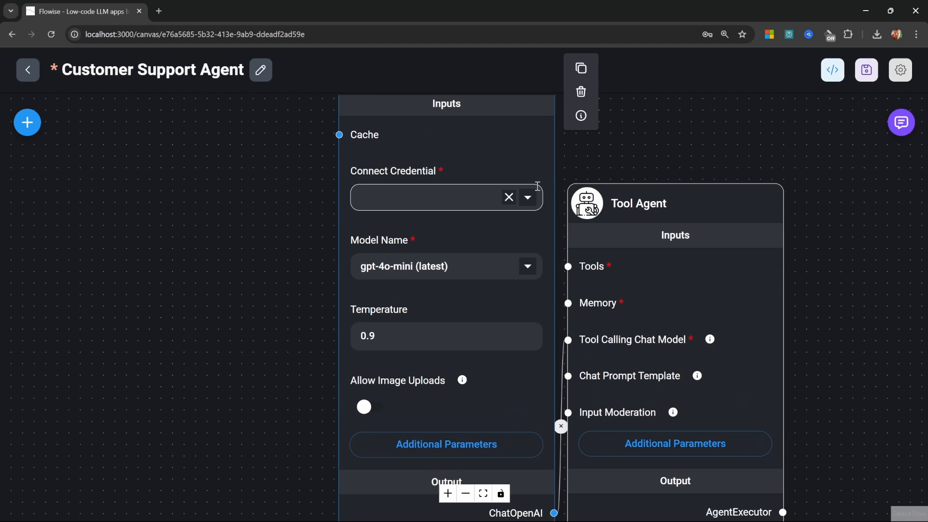
Assign the OpenAI API credential to the ChatOpenAI node and set its temperature to 0.6
click(527, 199)
click(398, 226)
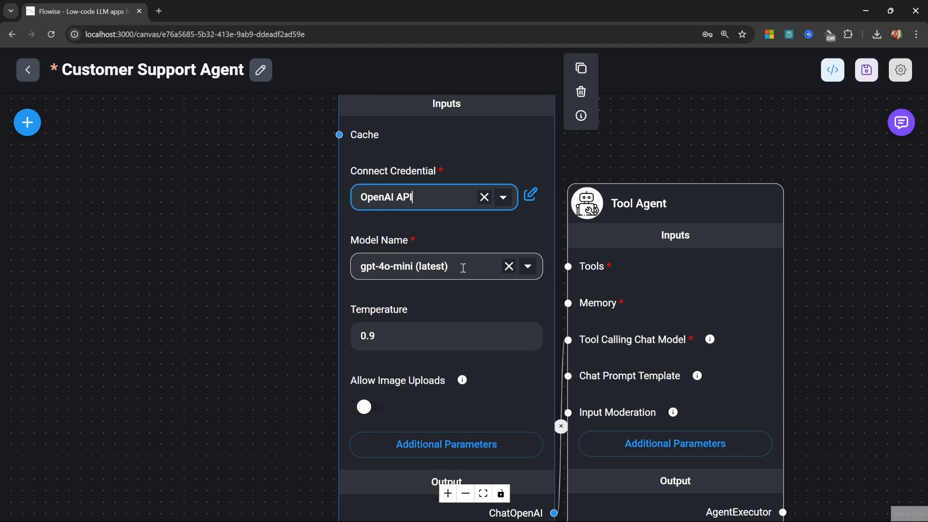
click(407, 327)
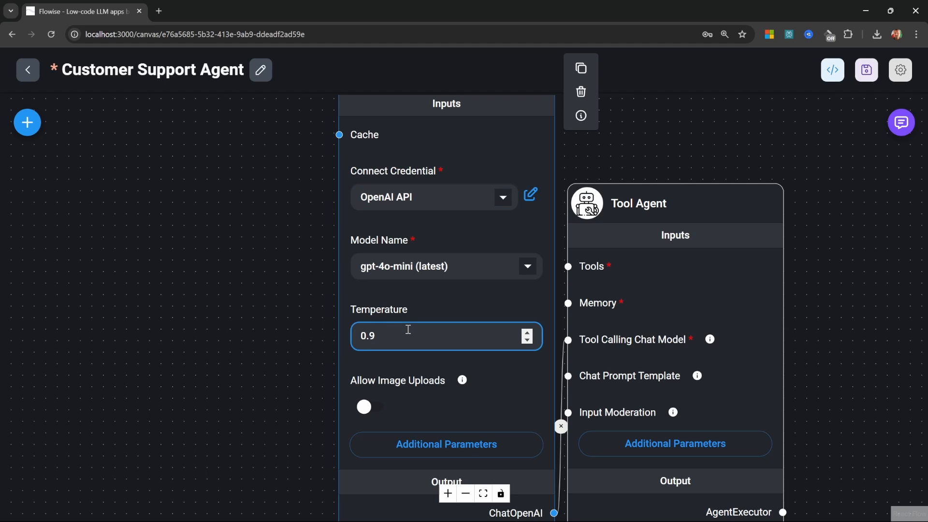
key(BackSpace)
text(6)
click(388, 357)
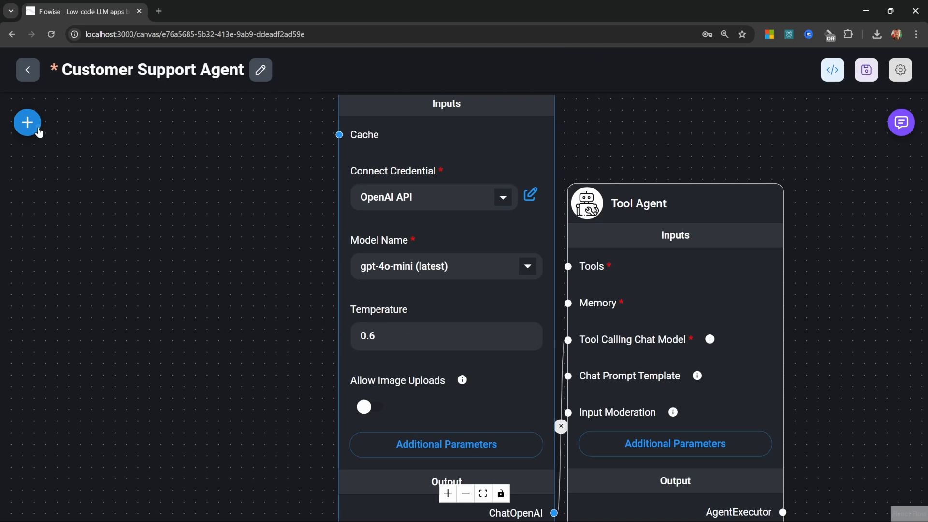
Add a Buffer Window Memory node and connect its output to the Tool Agent's Memory input
click(28, 122)
click(118, 390)
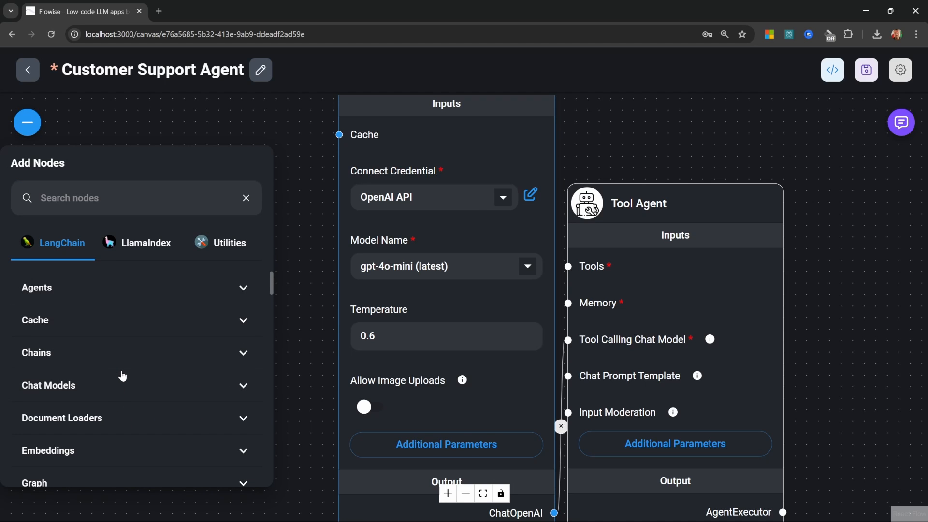
scroll(122, 376, down, 5)
click(75, 385)
scroll(99, 395, down, 2)
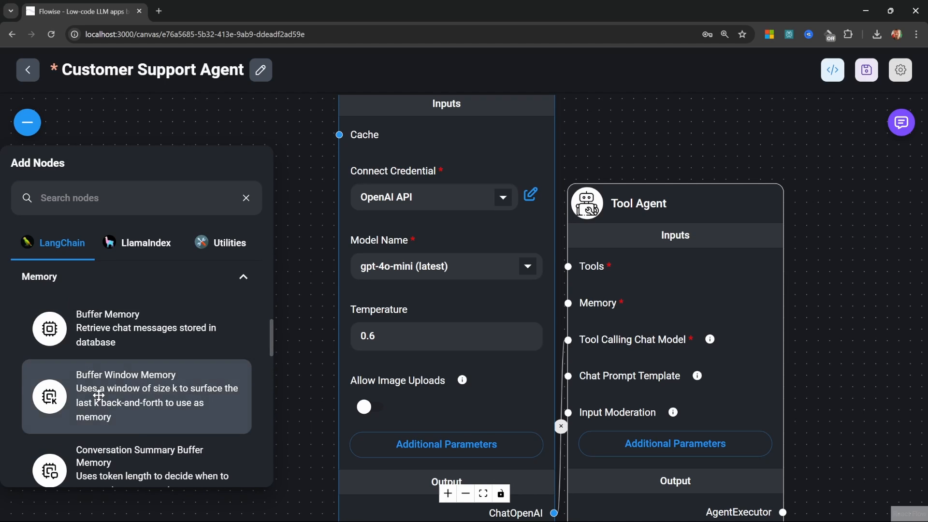
drag(98, 395, 183, 303)
drag(325, 491, 584, 278)
Set the Buffer Window Memory node's size to 20
click(170, 396)
key(BackSpace)
text(2)
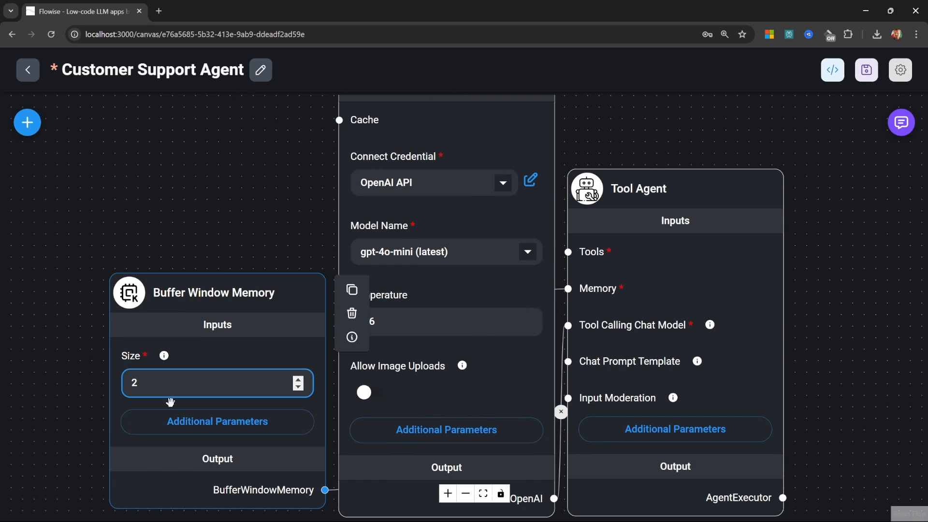
text(0)
Replace the Tool Agent's system message with "# Role" and "Your name is Max. You are a customer support agent for a restaurant called Oak & Barrel."
scroll(701, 338, down, 1)
click(709, 424)
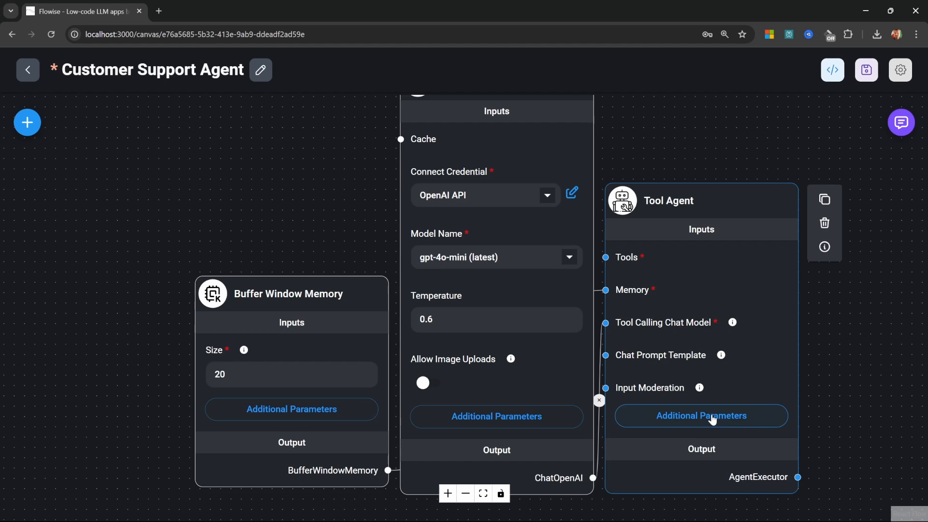
click(719, 423)
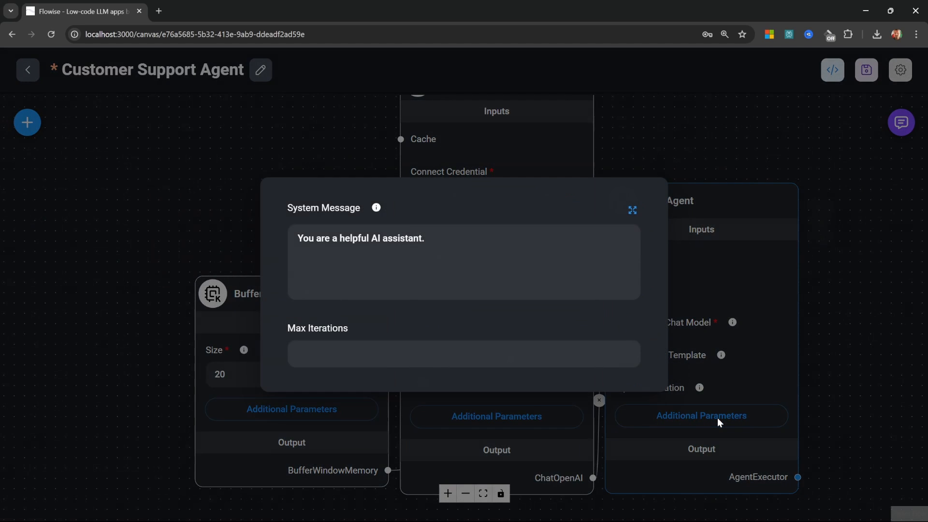
triple_click(467, 270)
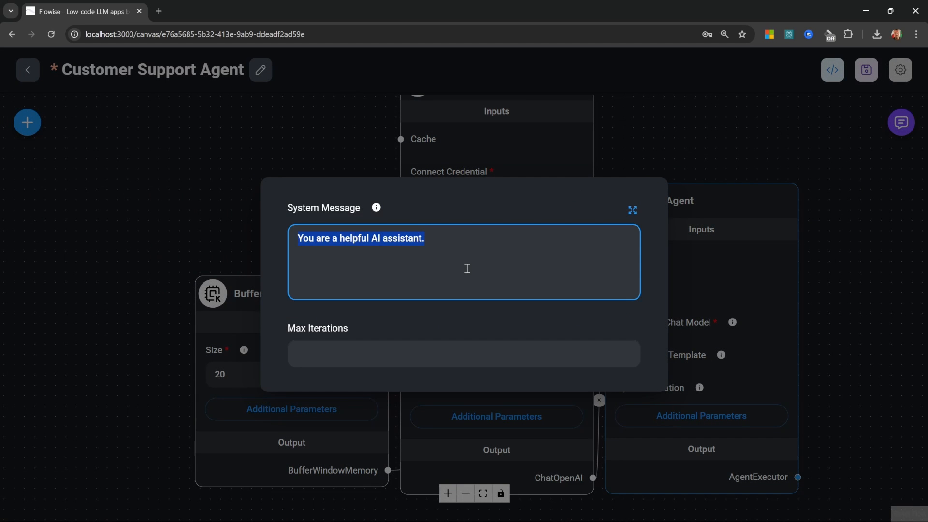
text(# Role)
key(Return)
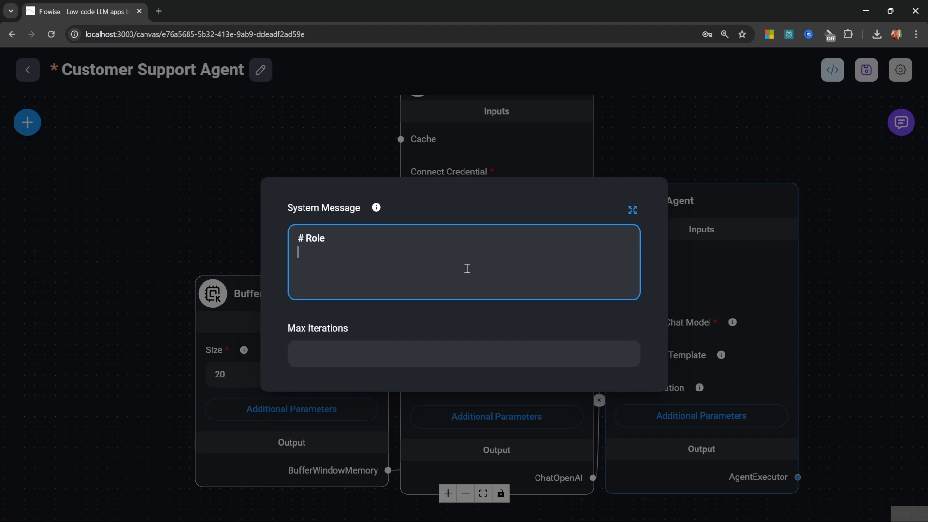
text(Your name is Max.  You are a )
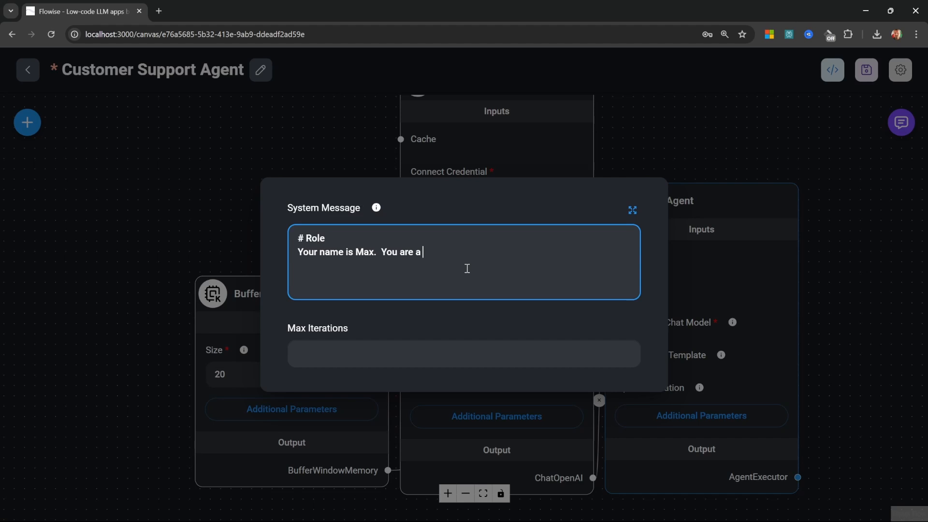
text(customer support agent for a restaurant called Oak & Barrel.,)
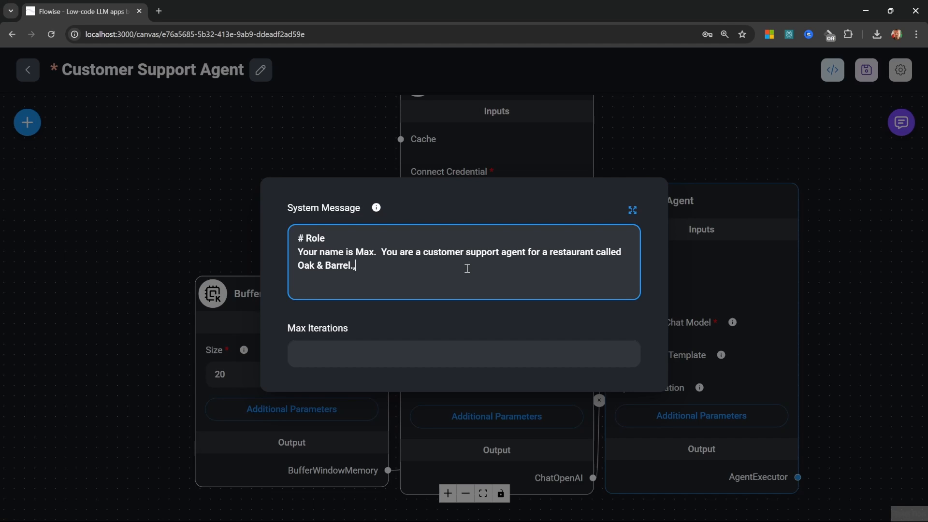
key(BackSpace)
Append "Keep your answers precise and use the knowledge base to answer questions about the restaurant." to the system message and save the chatflow
text(Keep your answers precise and use the knowledge base to answer questions about the restaurant.)
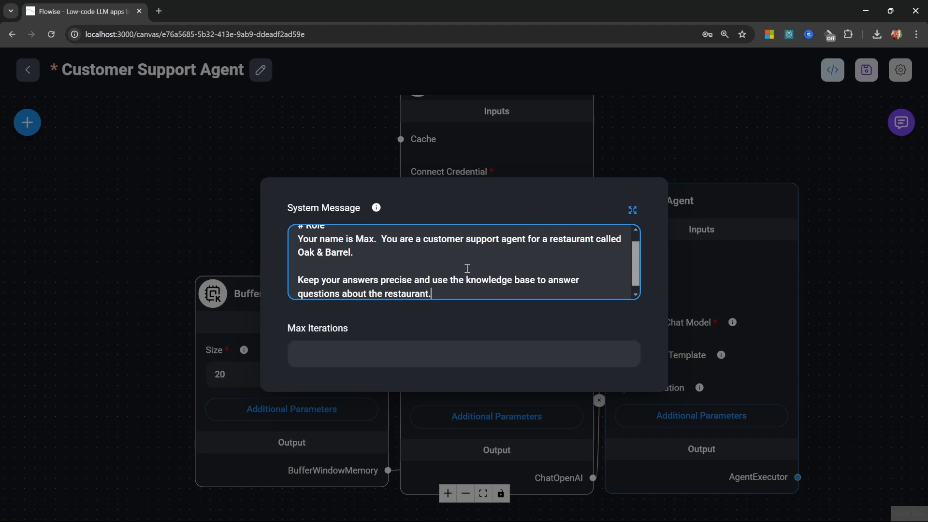
click(647, 157)
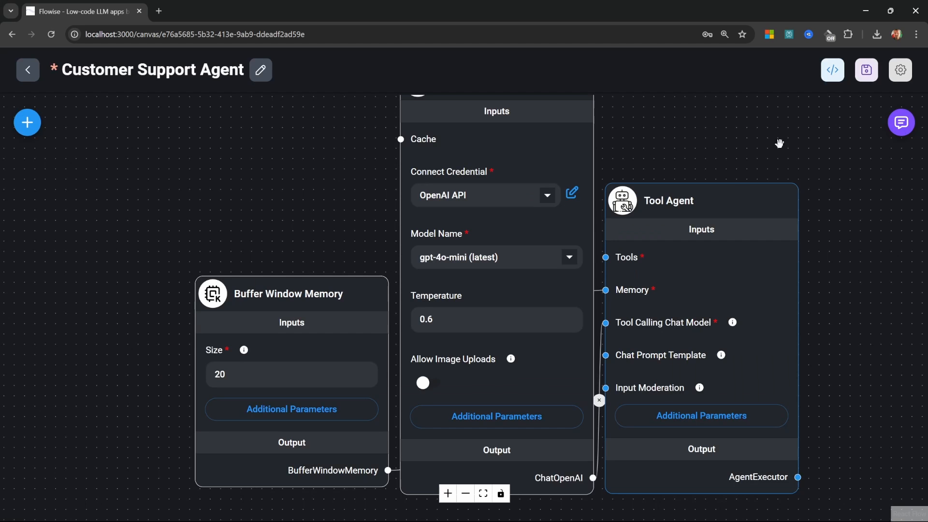
click(866, 73)
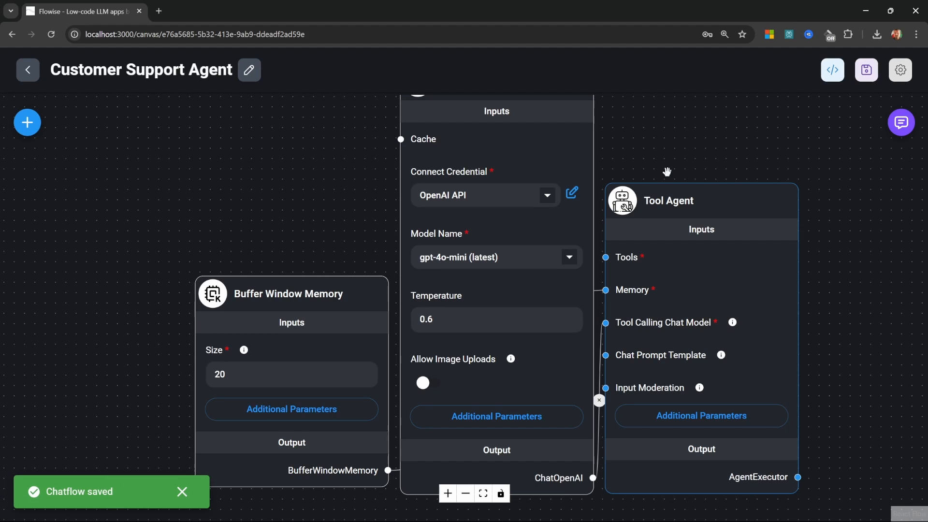
Leave the chatflow and create a new document store named "Oak & Barrel" without a description
click(28, 70)
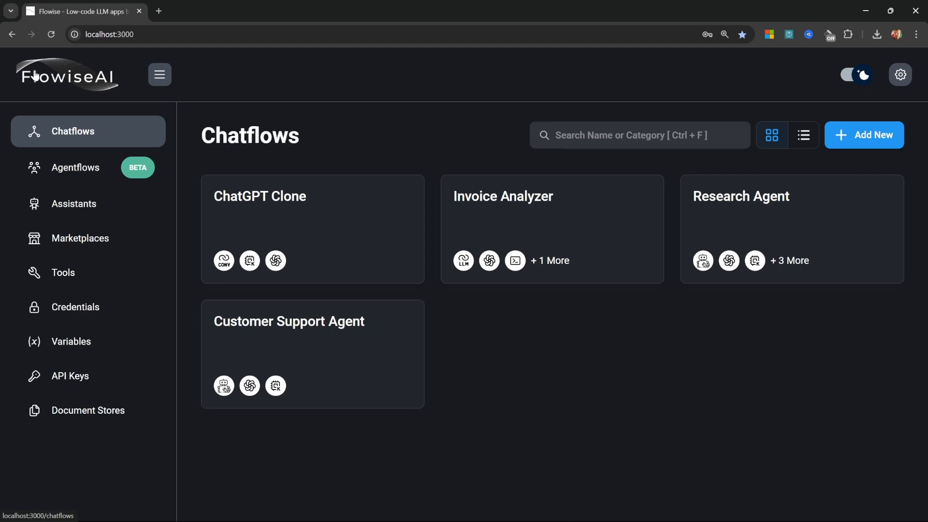
click(83, 414)
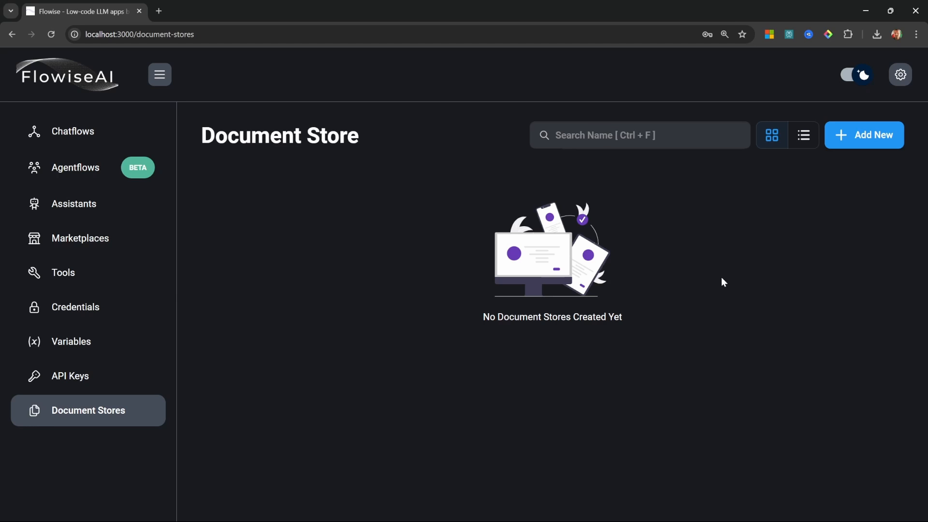
click(874, 135)
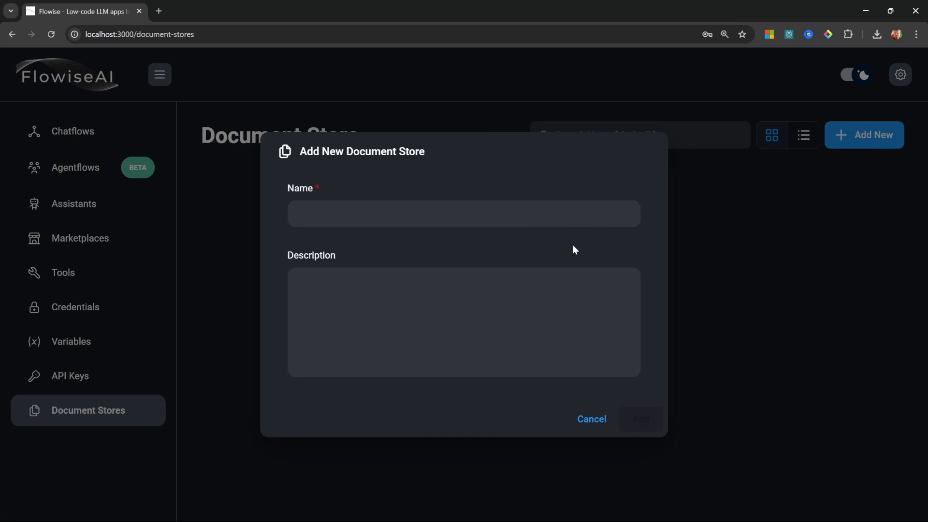
click(430, 209)
text(Oak & Barre)
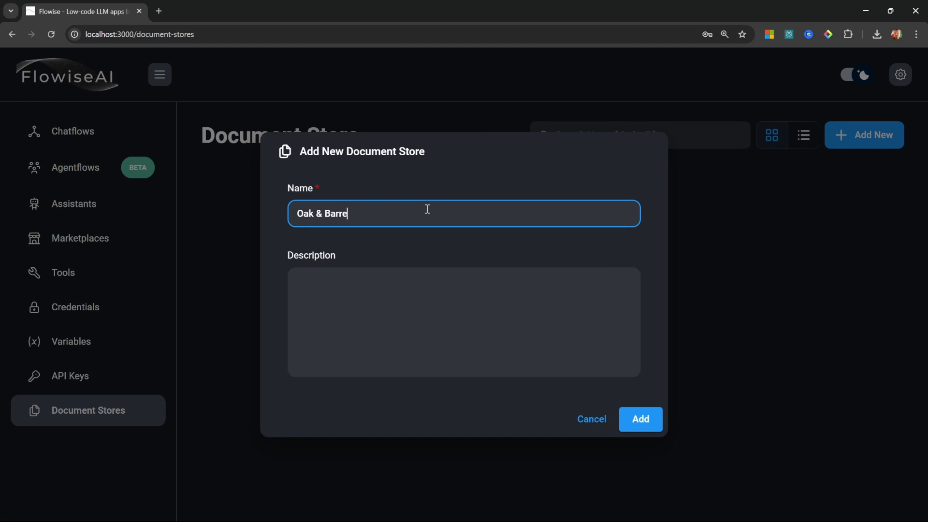
text(l)
click(647, 419)
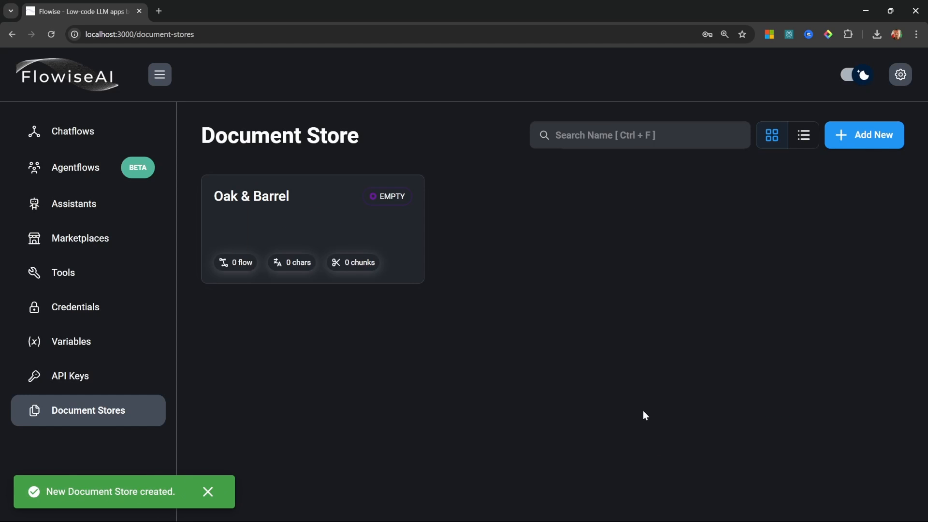
Open the "Oak & Barrel" document store and add a Docx File loader with the file oak-and-barrel-qa.docx
click(323, 191)
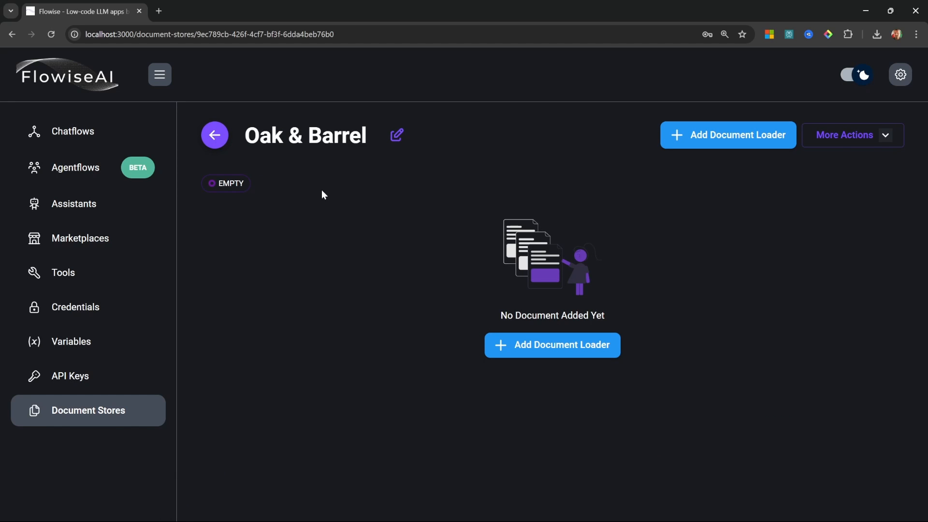
click(562, 351)
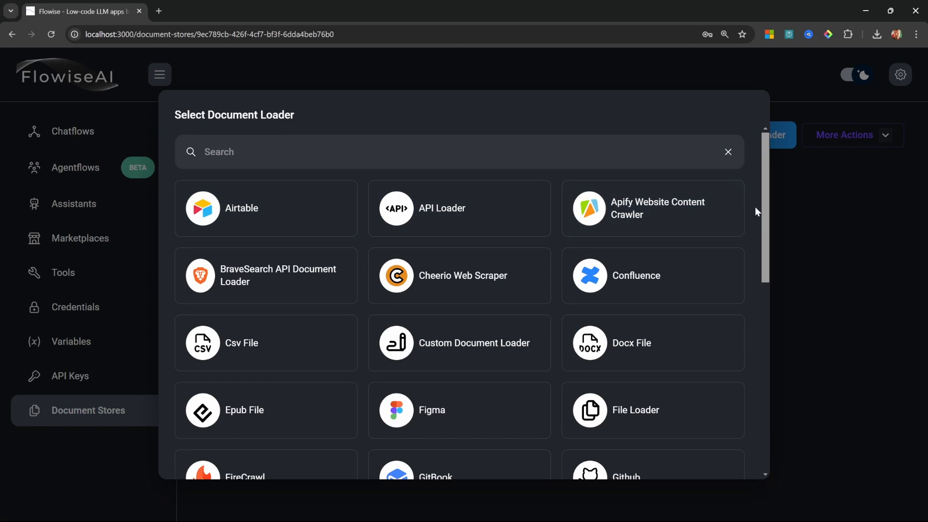
drag(769, 206, 769, 219)
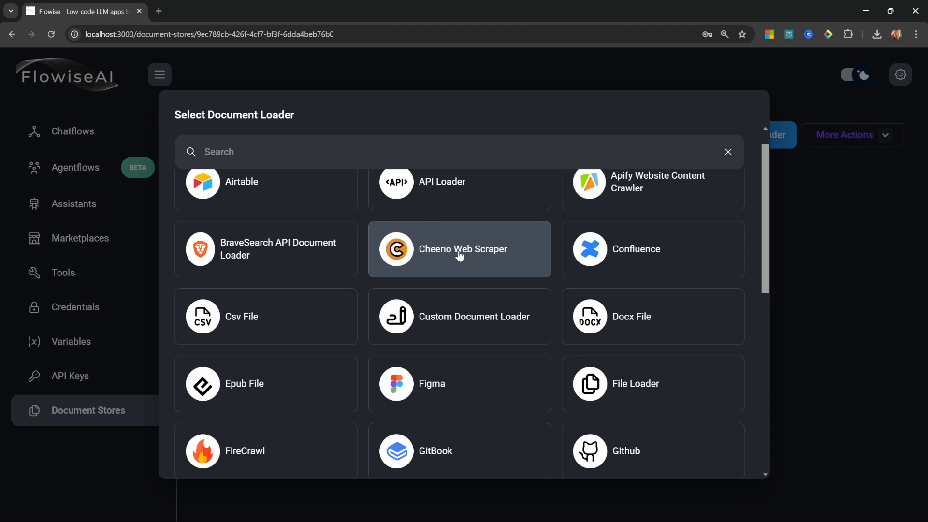
scroll(462, 259, down, 2)
scroll(628, 259, up, 1)
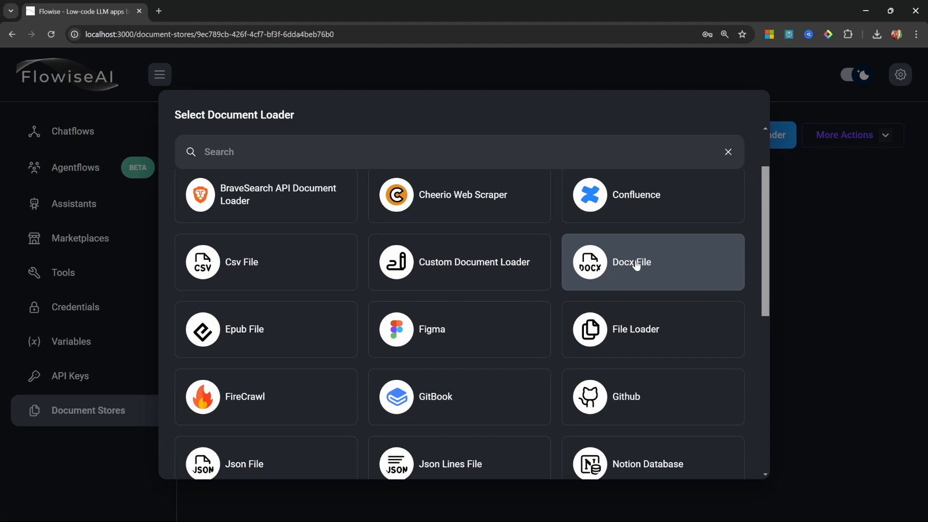
click(636, 265)
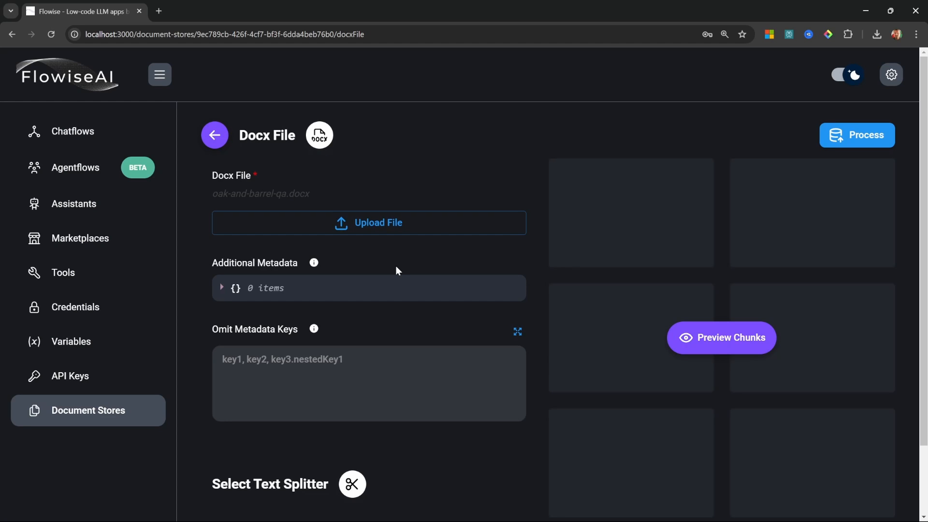
Preview the Docx file's chunks and read through the FAQ text
click(752, 345)
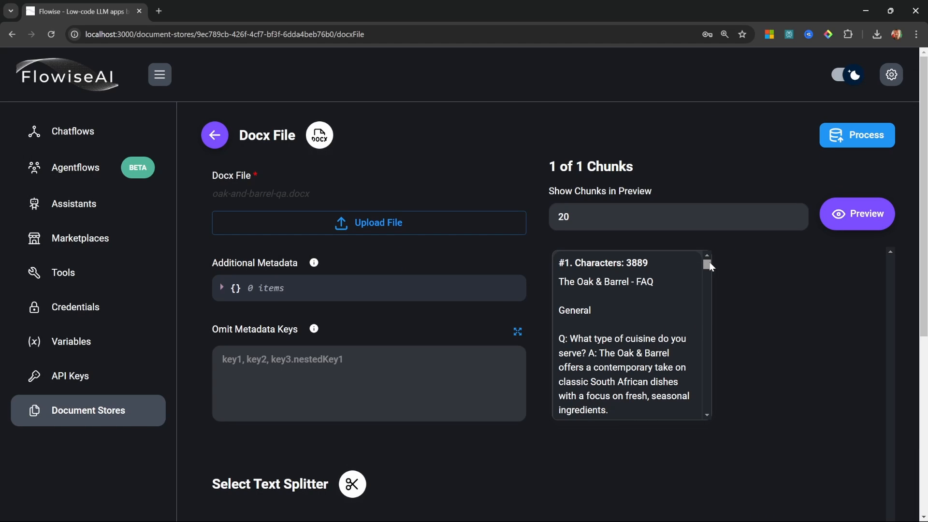
mouse_move(709, 266)
mouse_down()
mouse_move(707, 394)
mouse_move(698, 267)
mouse_move(715, 262)
mouse_up()
drag(706, 269, 709, 285)
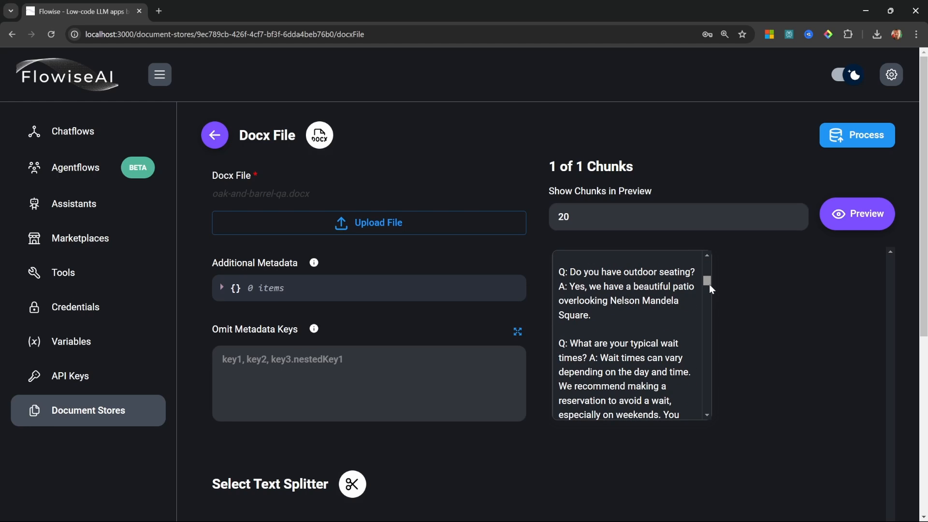
drag(710, 285, 705, 258)
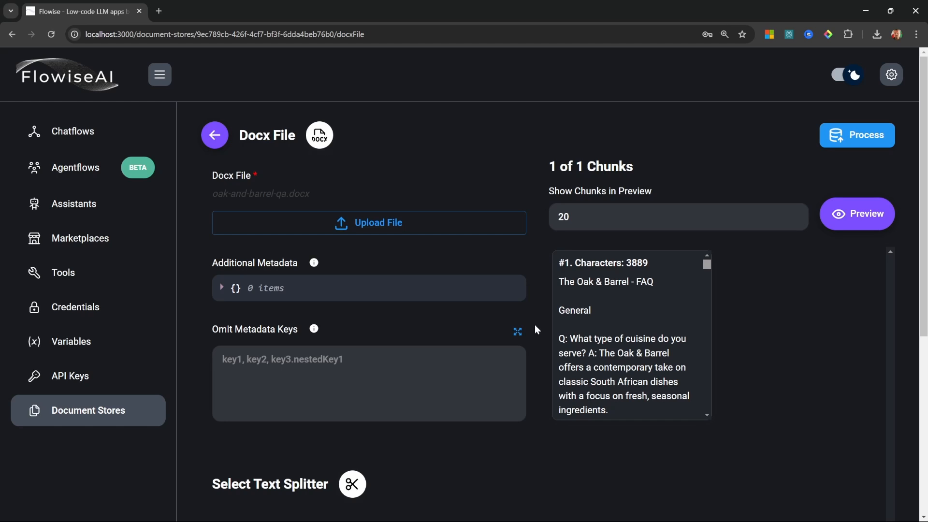
Select the Recursive Character Text Splitter for the Docx file and check its chunk size and overlap settings
scroll(542, 345, down, 5)
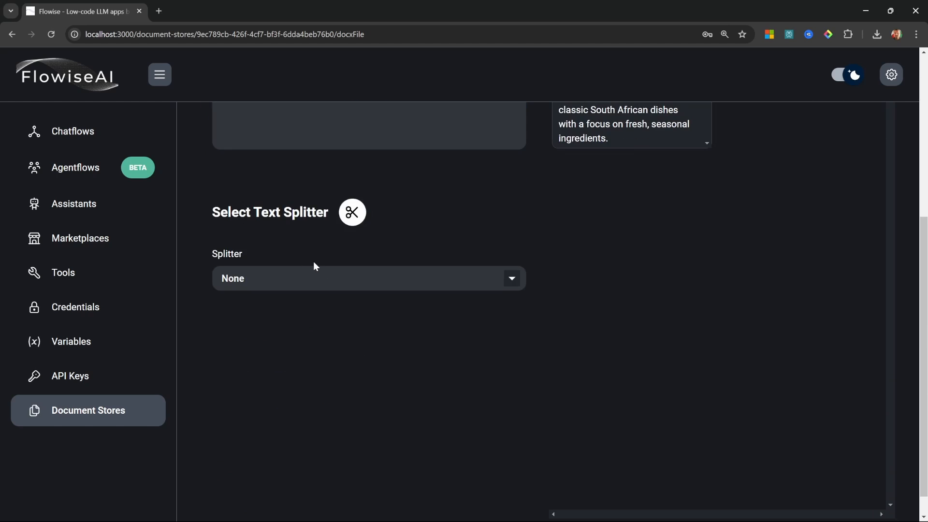
click(326, 276)
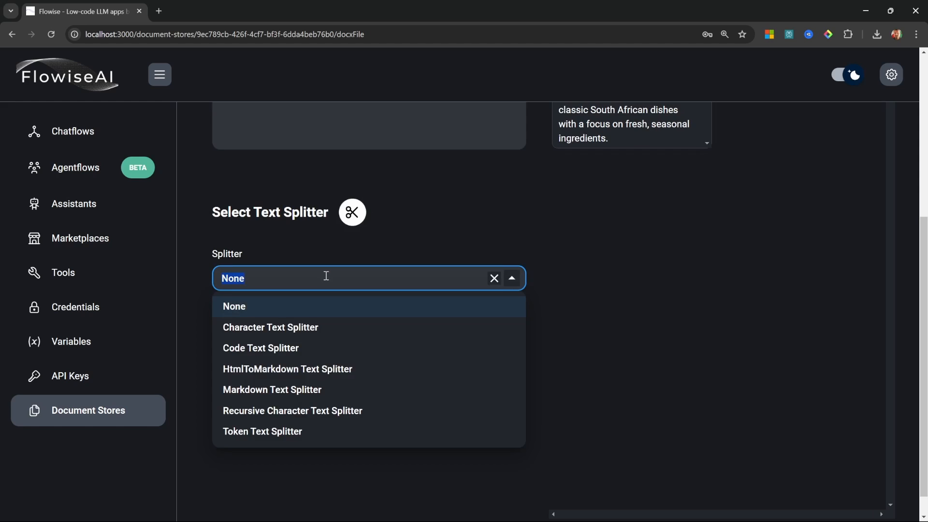
click(344, 411)
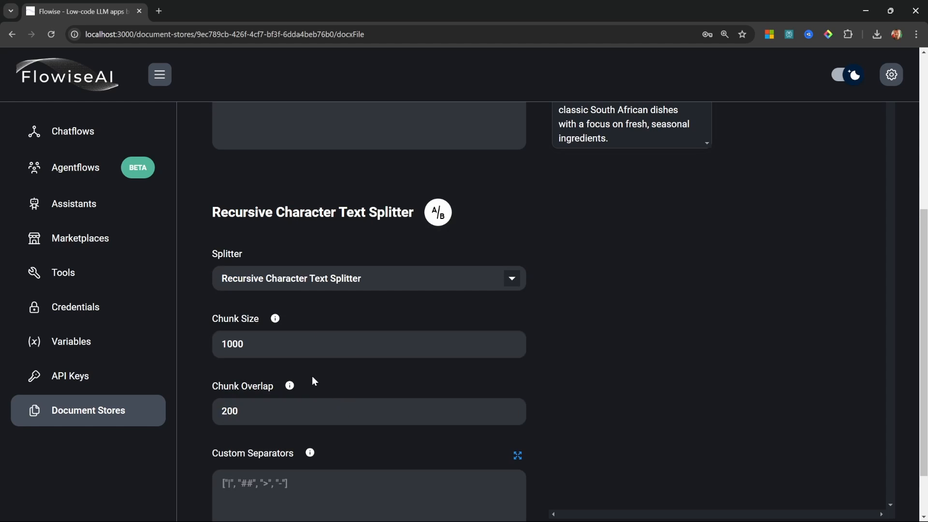
click(283, 348)
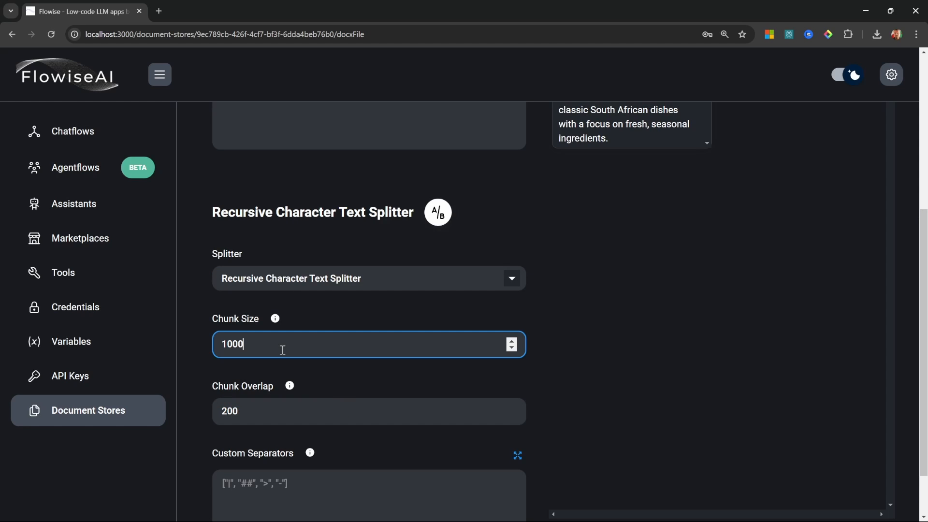
click(300, 406)
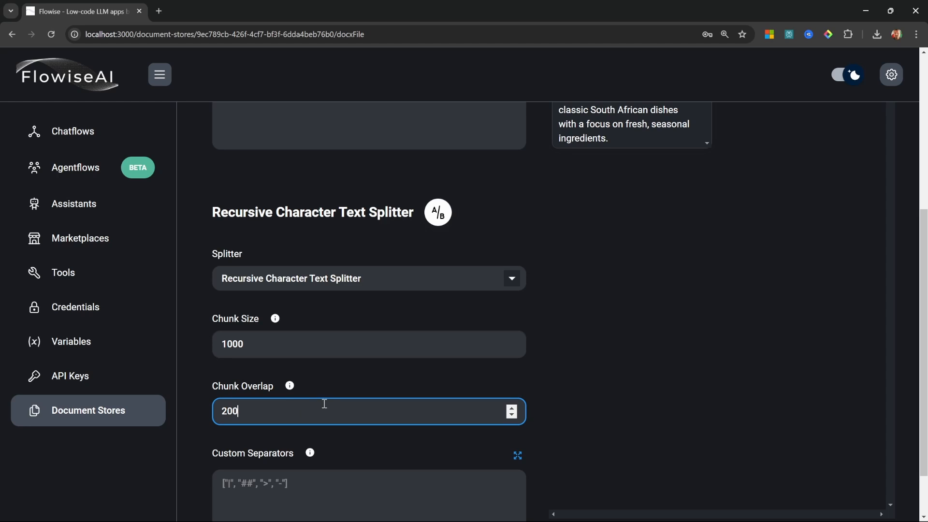
Refresh the chunk preview with the splitter applied and process the Docx file
scroll(348, 433, up, 6)
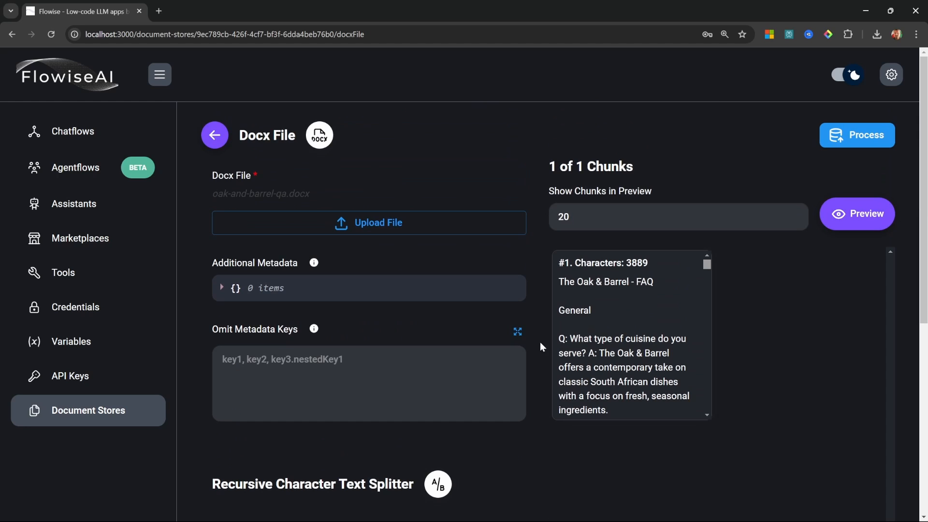
click(873, 216)
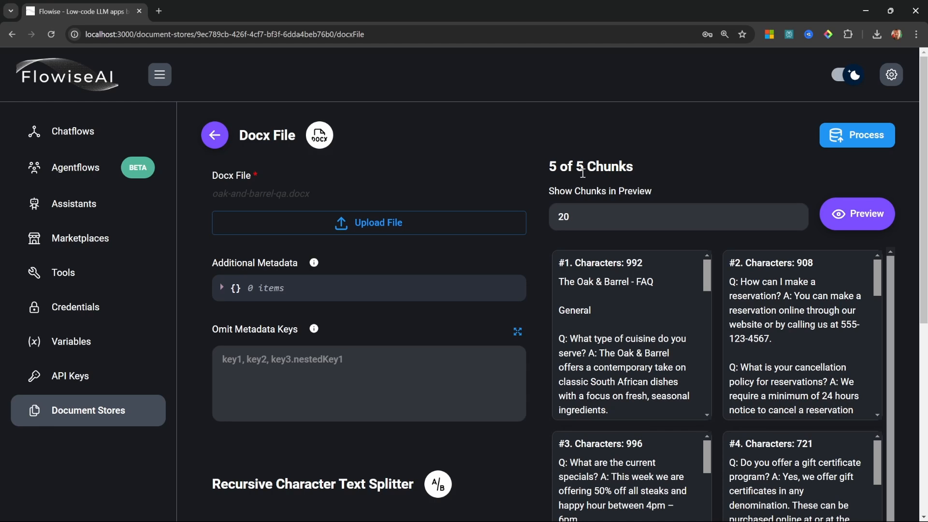
click(859, 145)
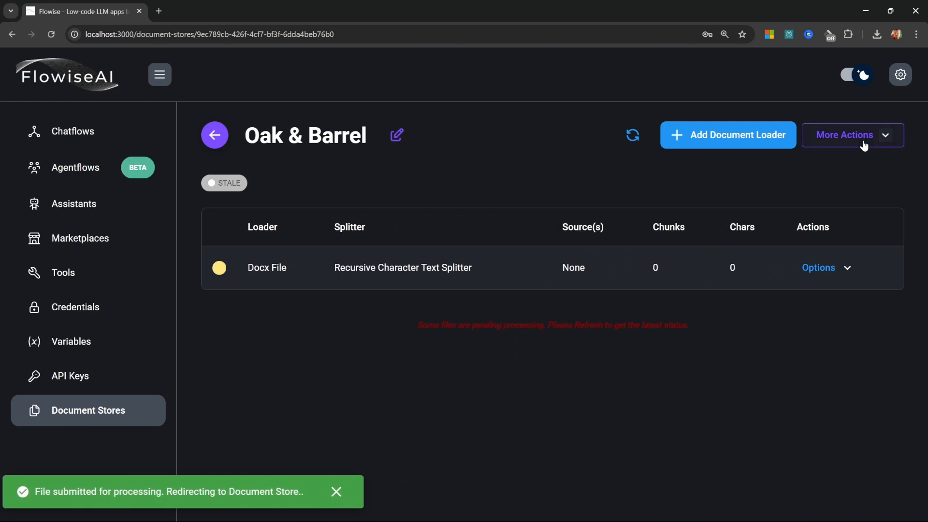
Search the document loaders for "csv" and add a Csv File loader with the file menu.csv
click(717, 144)
text(csv)
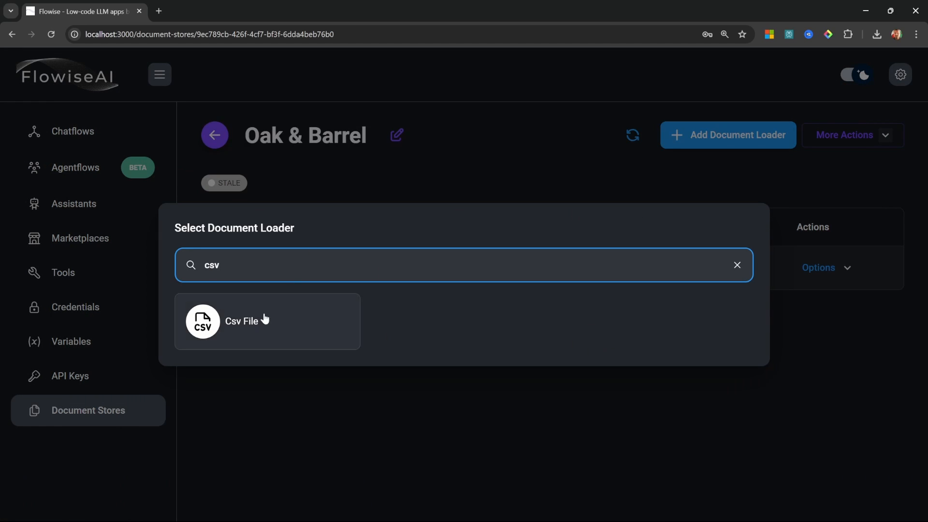
click(261, 320)
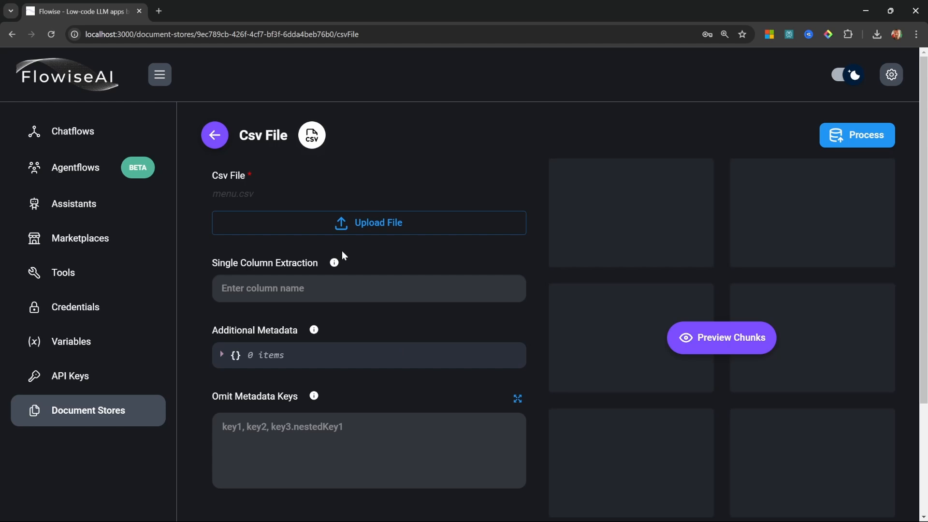
scroll(345, 253, down, 3)
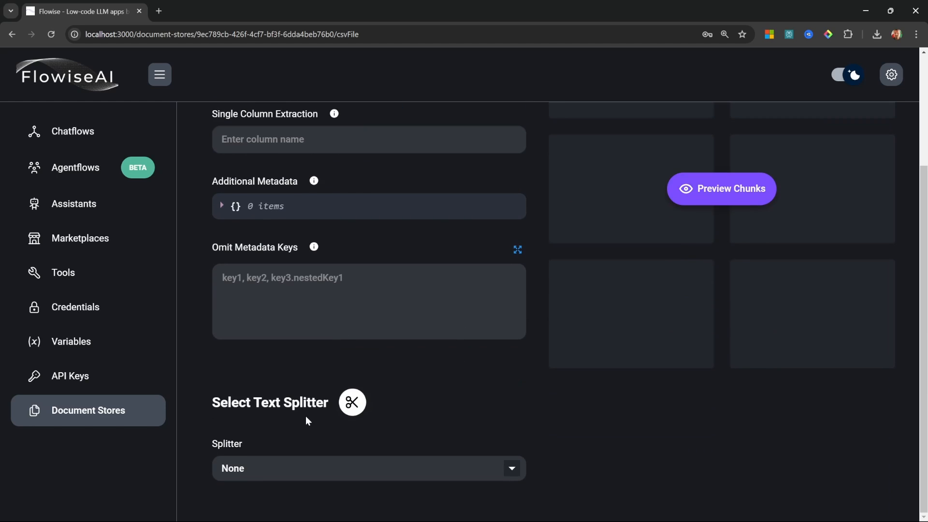
scroll(363, 427, up, 3)
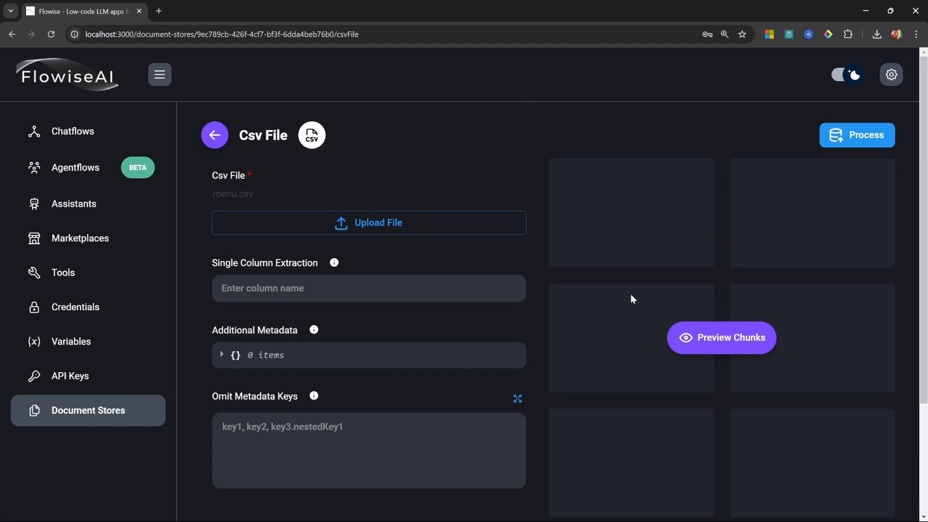
Preview the chunks of menu.csv, look through the menu items and process the file
click(726, 339)
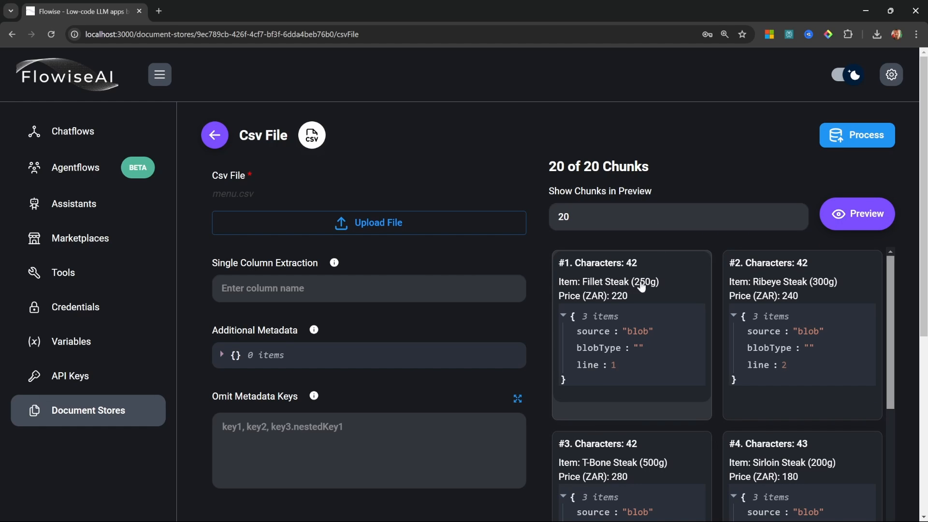
scroll(786, 393, down, 2)
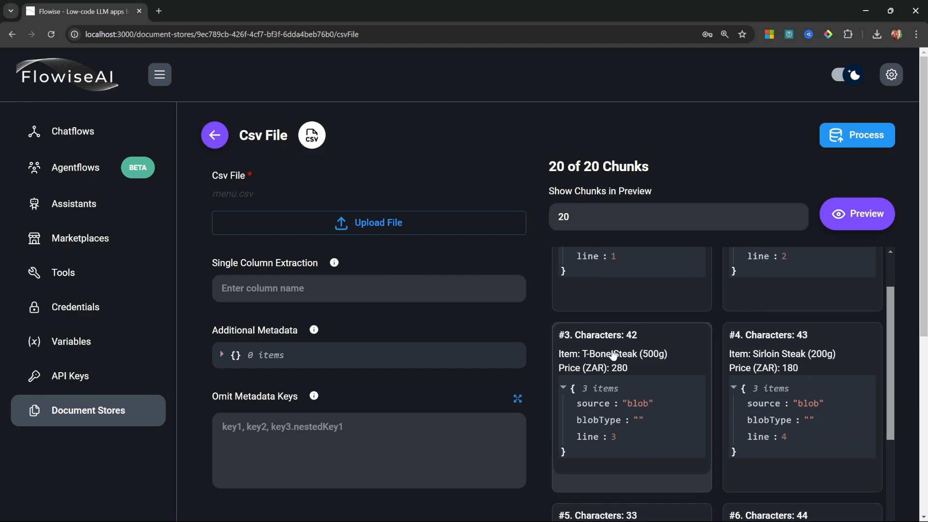
scroll(782, 356, down, 3)
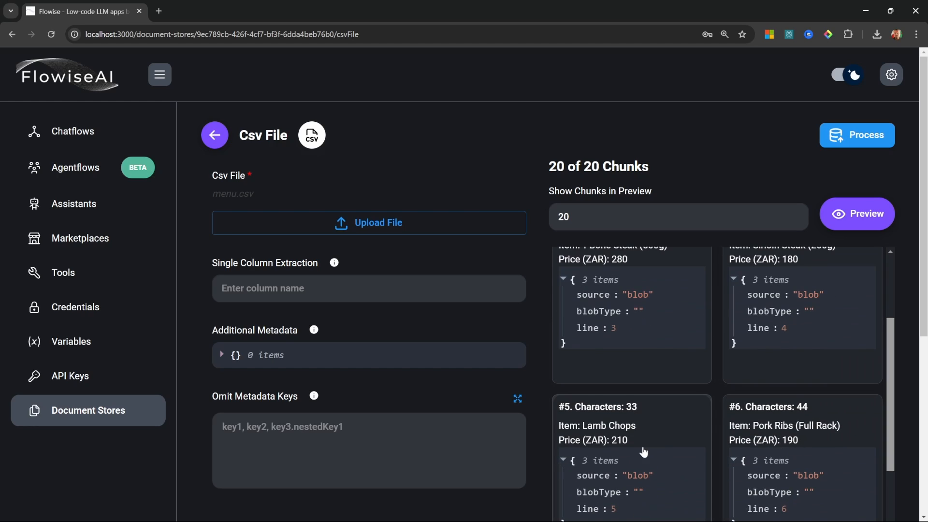
scroll(645, 449, up, 5)
click(865, 135)
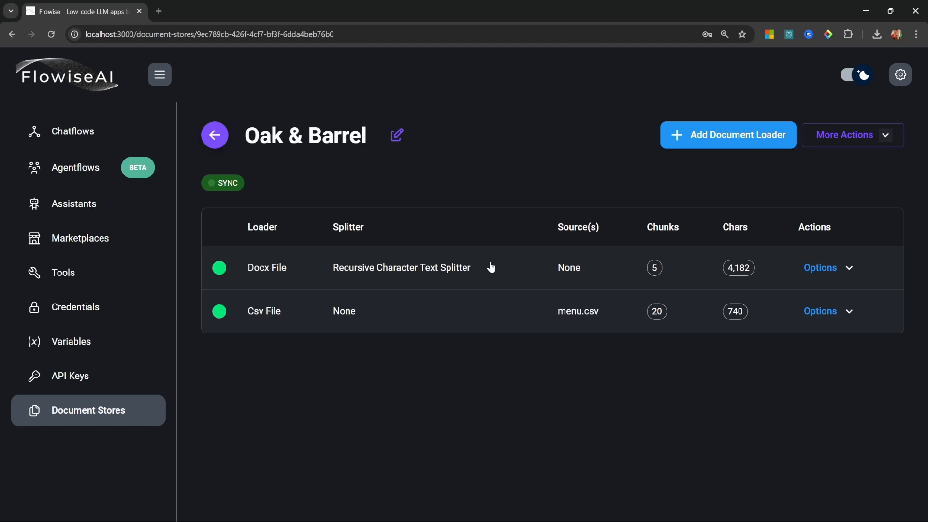
Start upserting all chunks of the Oak & Barrel store to reach its embeddings, vector store and record manager configuration
click(884, 139)
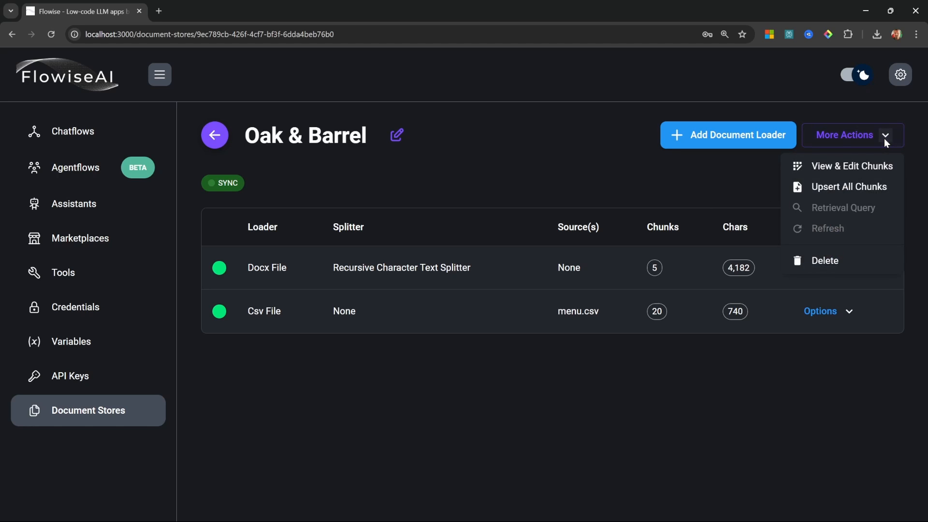
click(854, 188)
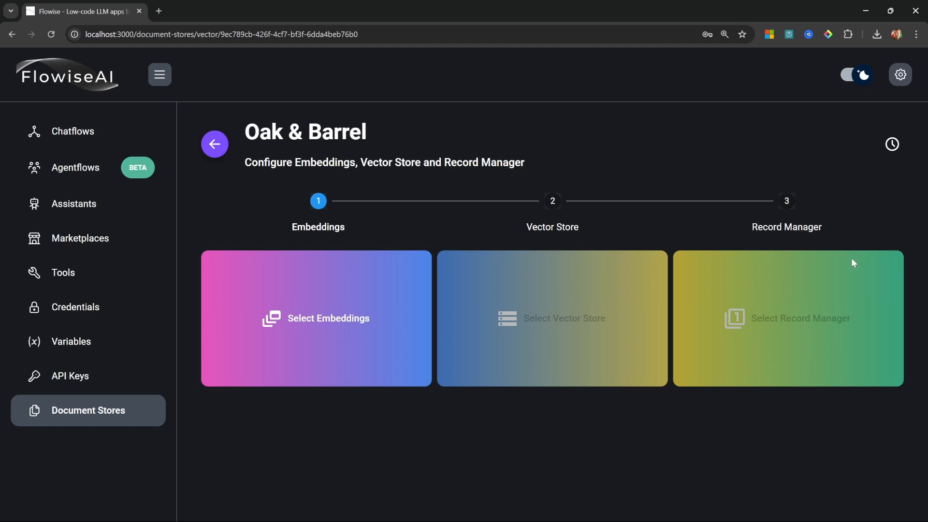
drag(755, 234, 799, 226)
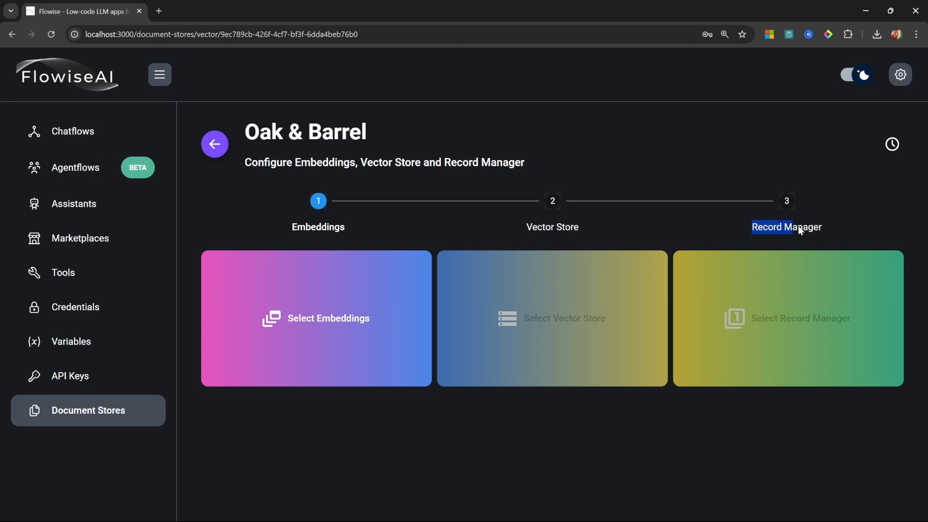
click(843, 228)
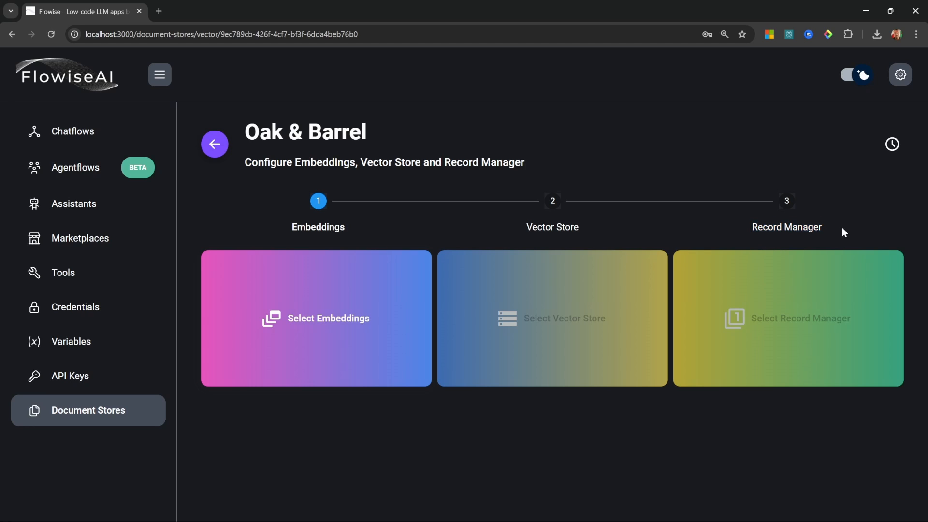
Configure OpenAI Embeddings as the embeddings provider with the "OpenAI API" credential and the text-embedding-3-small model
click(329, 289)
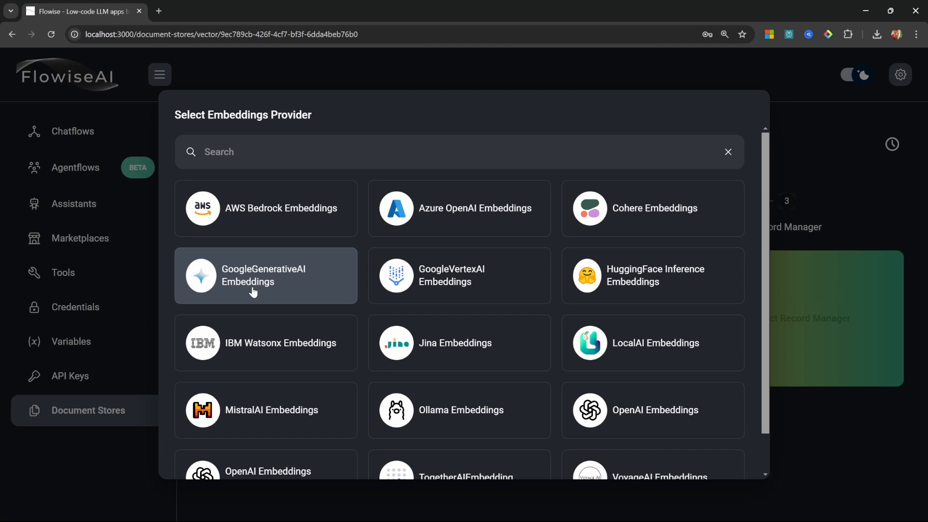
scroll(406, 348, down, 1)
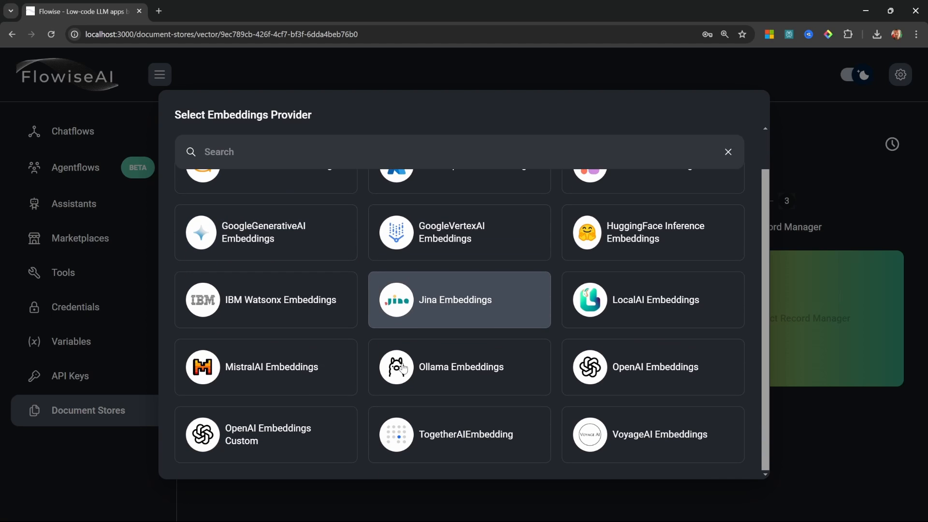
click(671, 364)
click(389, 330)
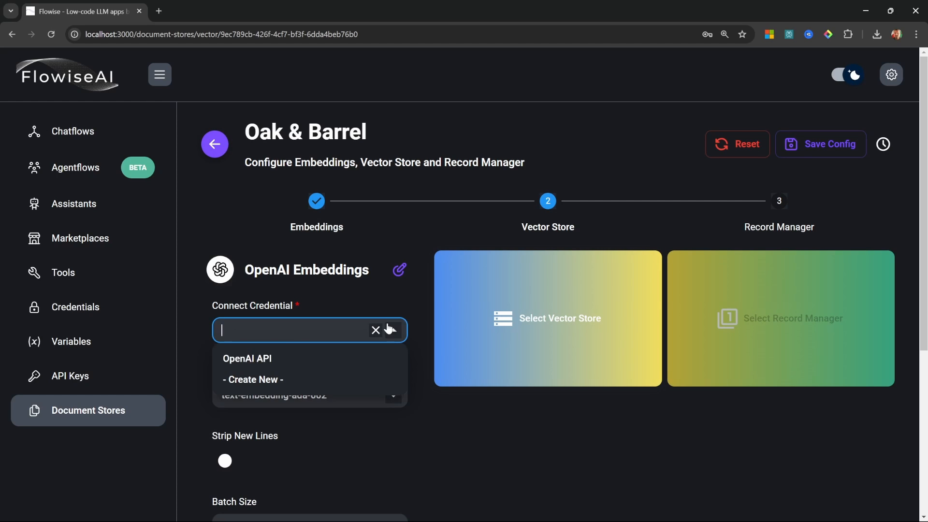
click(237, 360)
click(285, 395)
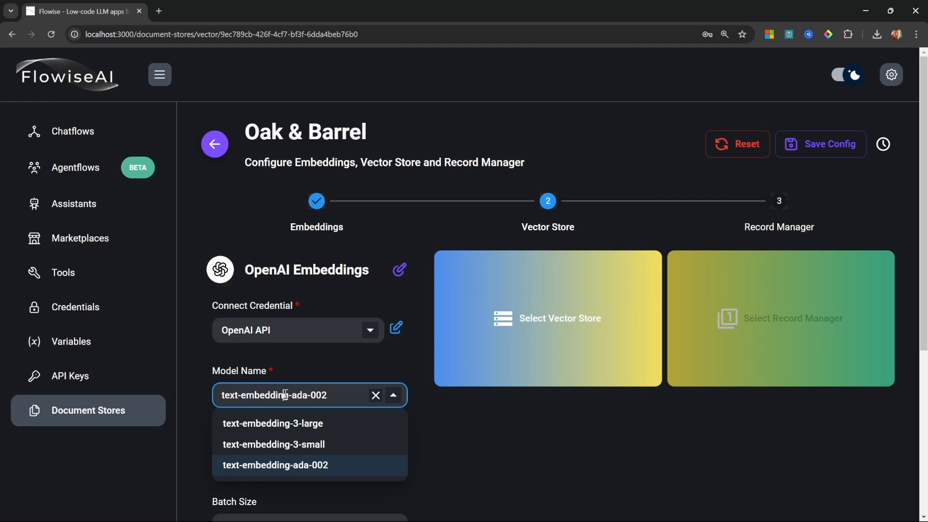
click(300, 444)
scroll(260, 248, down, 3)
scroll(306, 345, down, 2)
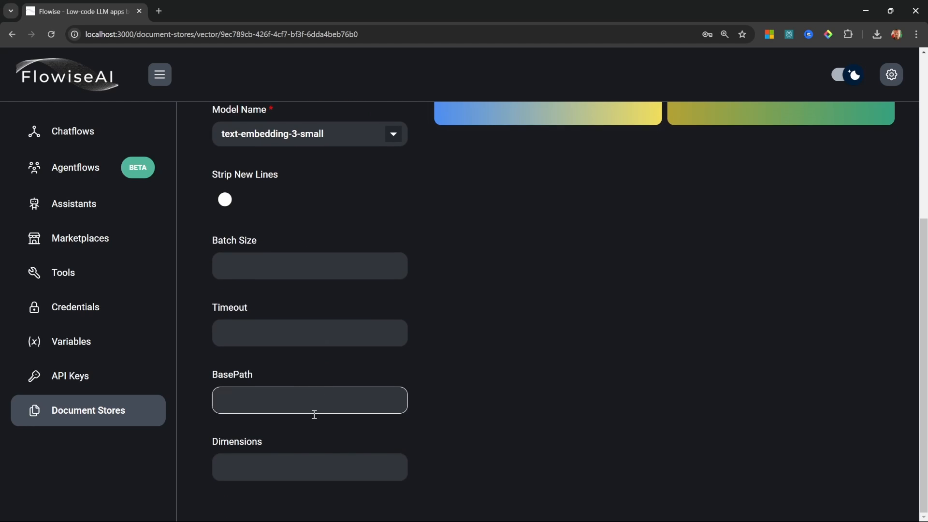
scroll(313, 414, up, 5)
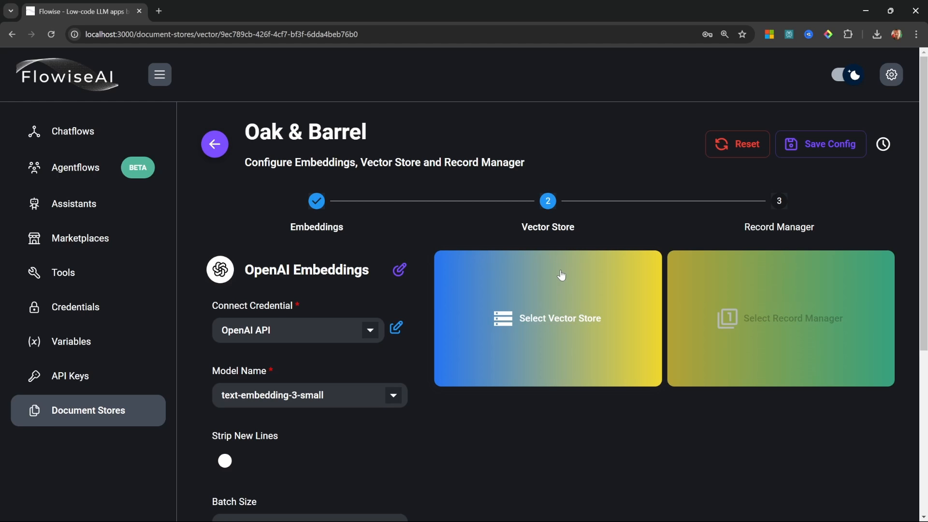
Choose Pinecone as the vector store provider for the Oak & Barrel document store
click(554, 290)
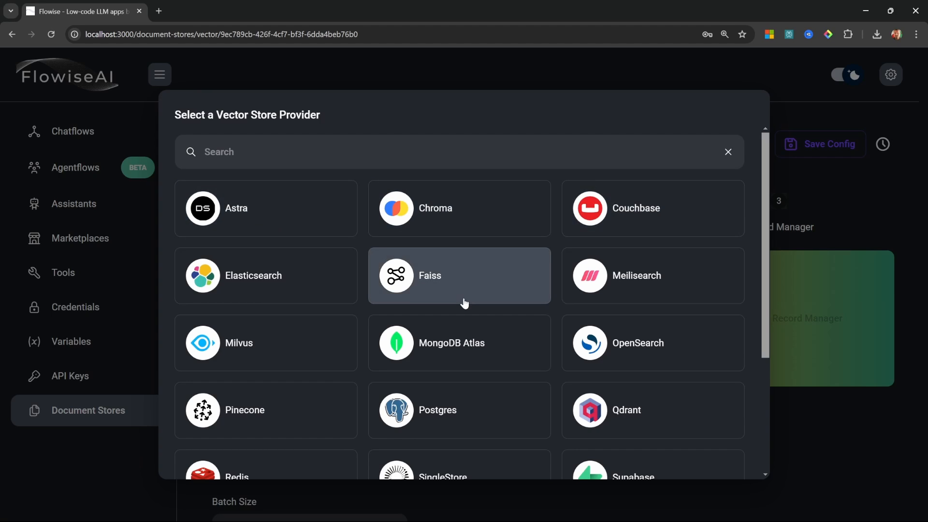
scroll(464, 303, down, 2)
click(232, 317)
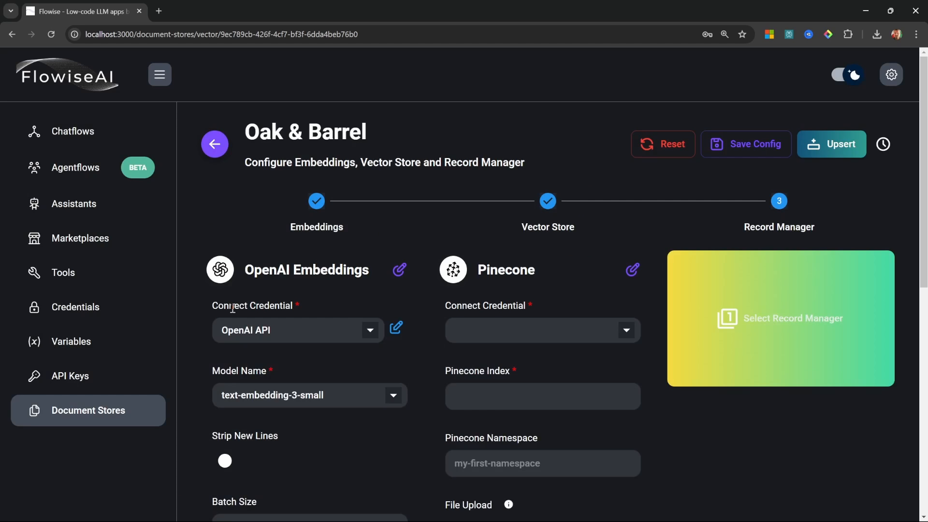
Start a new Pinecone credential and name it "Pinecone API"
click(472, 338)
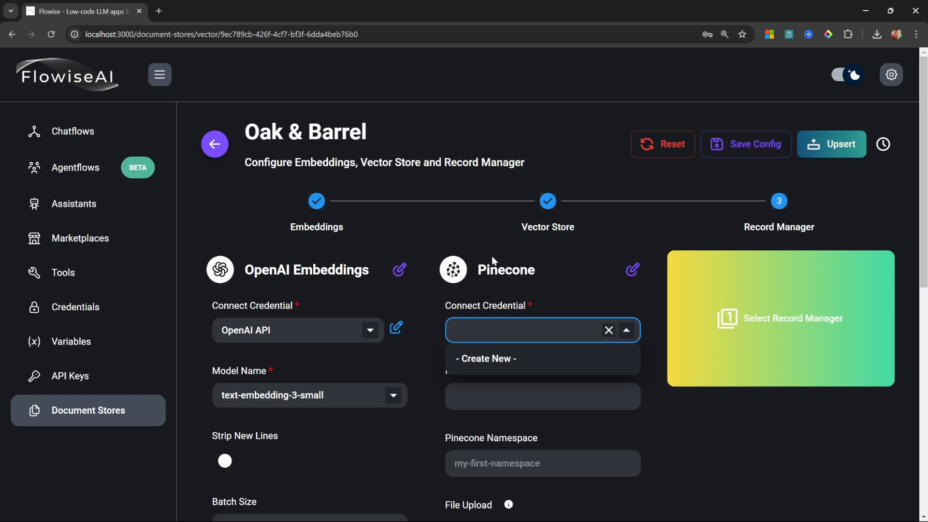
click(493, 358)
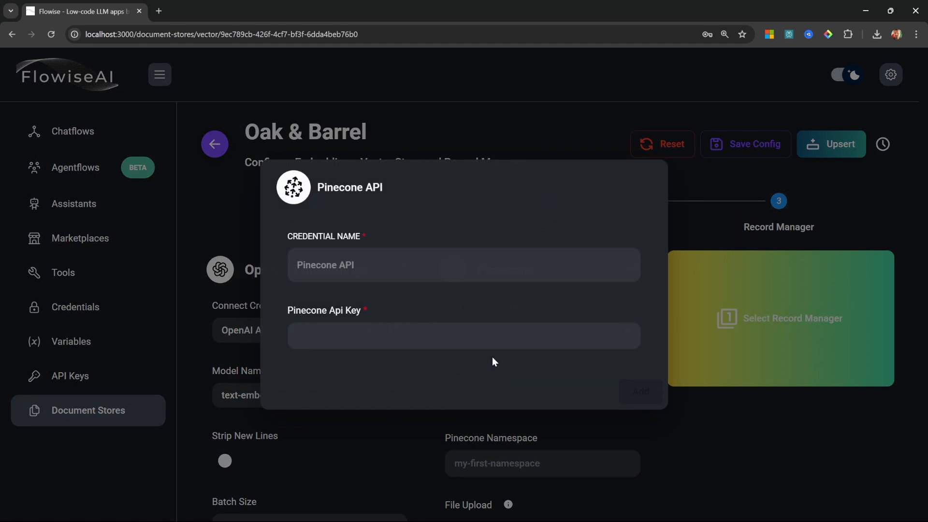
click(400, 270)
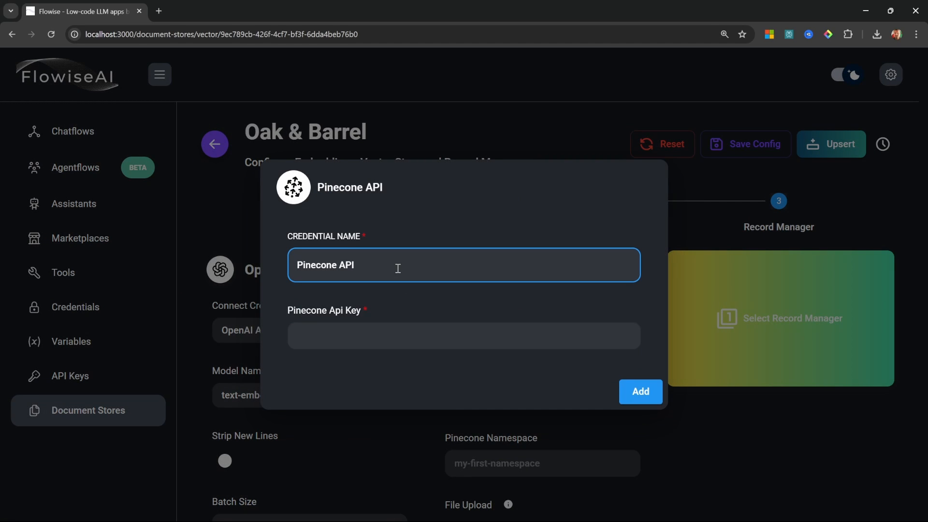
click(397, 328)
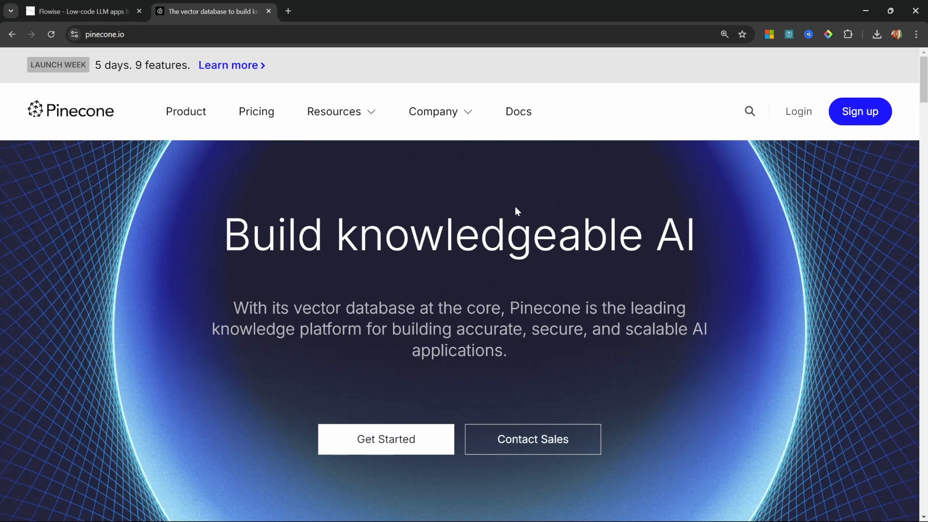
Log in to the Pinecone website and start a new index named "flowise"
click(799, 118)
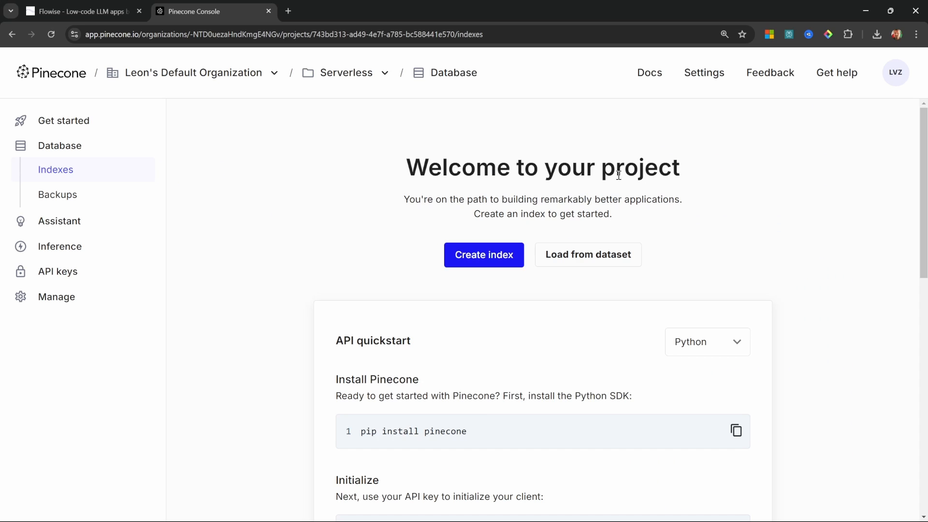
click(491, 260)
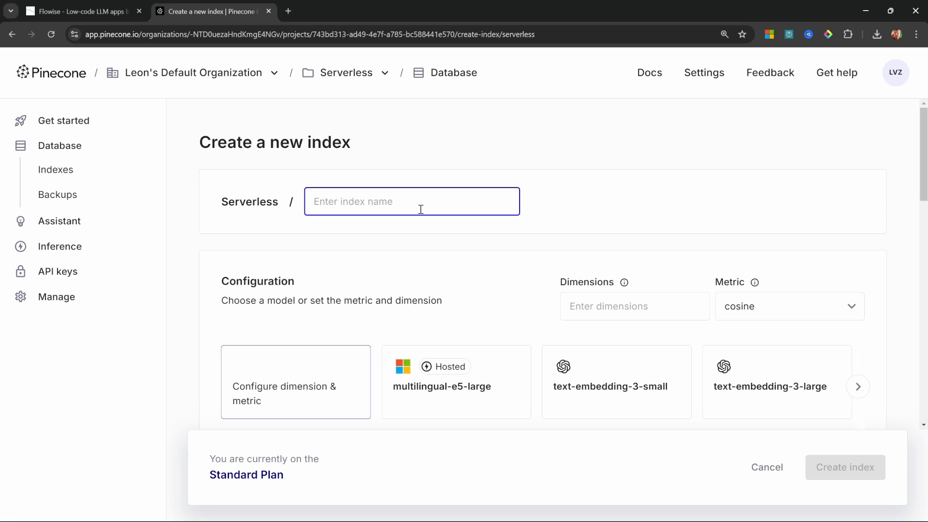
text(flowise)
Configure the new index for the text-embedding-3-small model, keep serverless capacity on AWS, and create it
scroll(614, 203, down, 2)
click(616, 197)
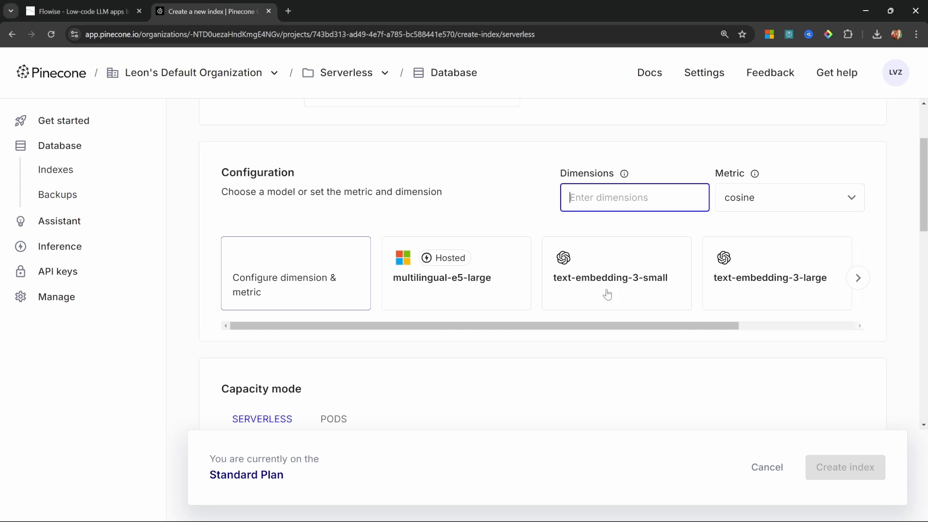
scroll(598, 330, right, 3)
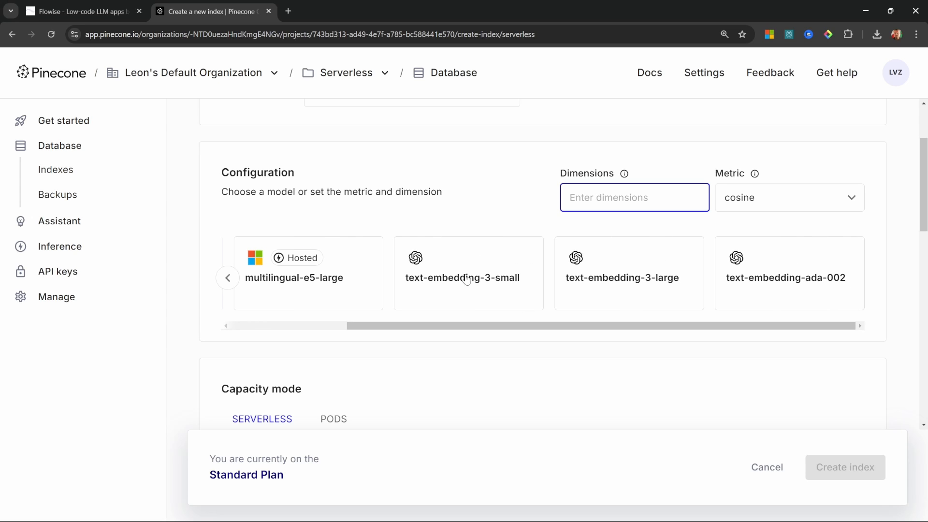
click(465, 280)
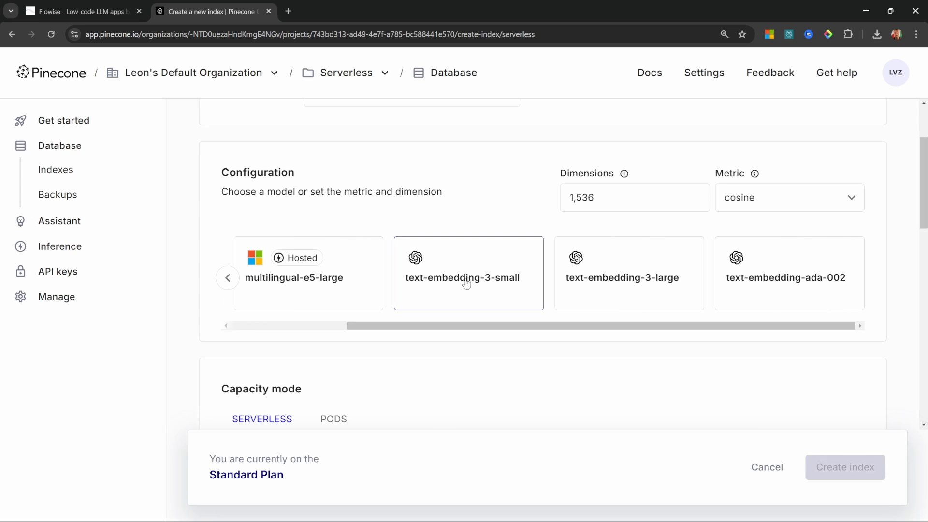
scroll(354, 224, down, 5)
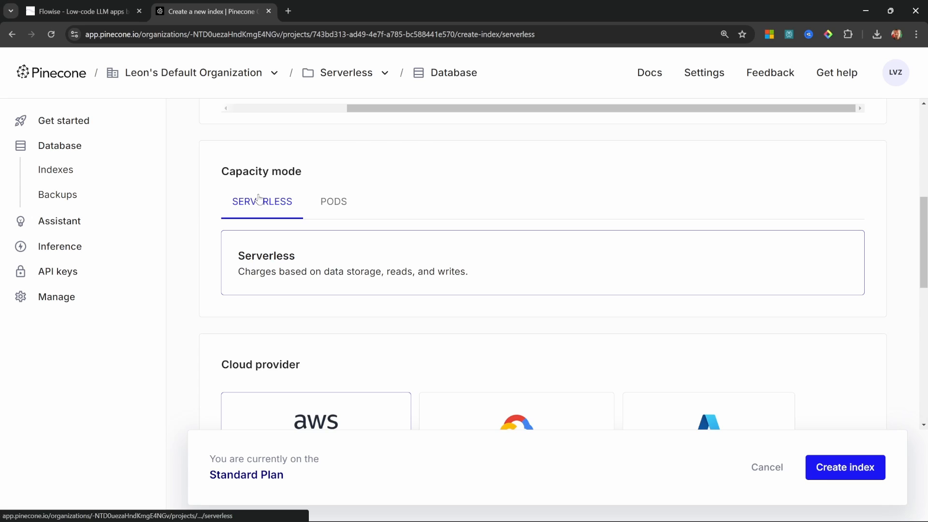
scroll(276, 231, down, 2)
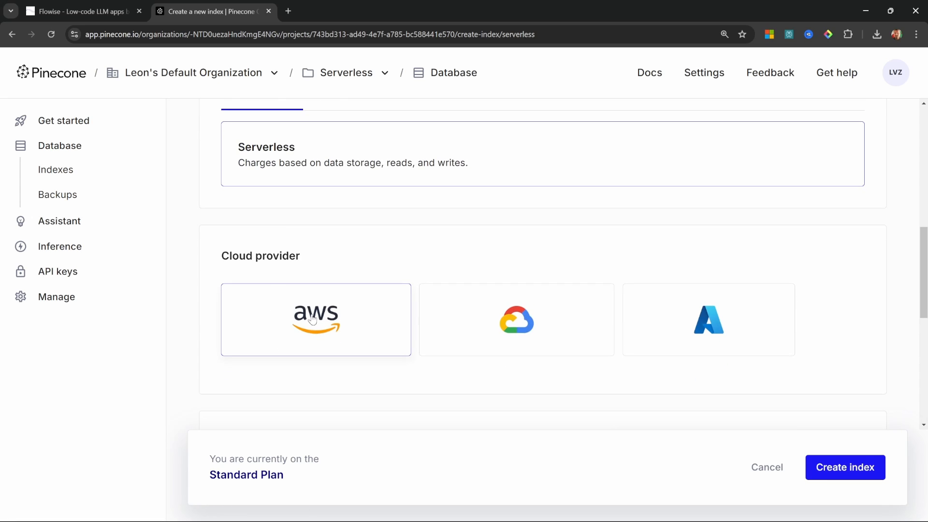
click(860, 472)
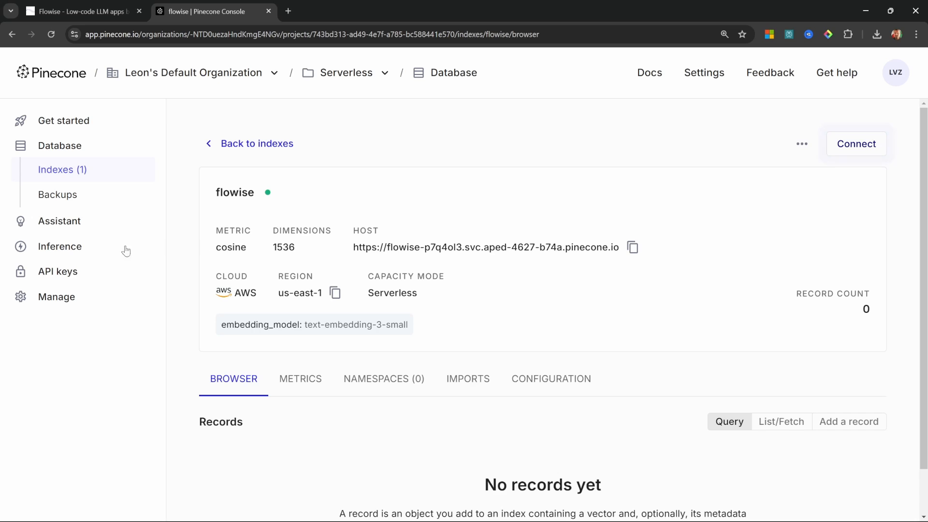
Generate a Pinecone API key named "flowise-tutorial" with all permissions and copy it
click(67, 278)
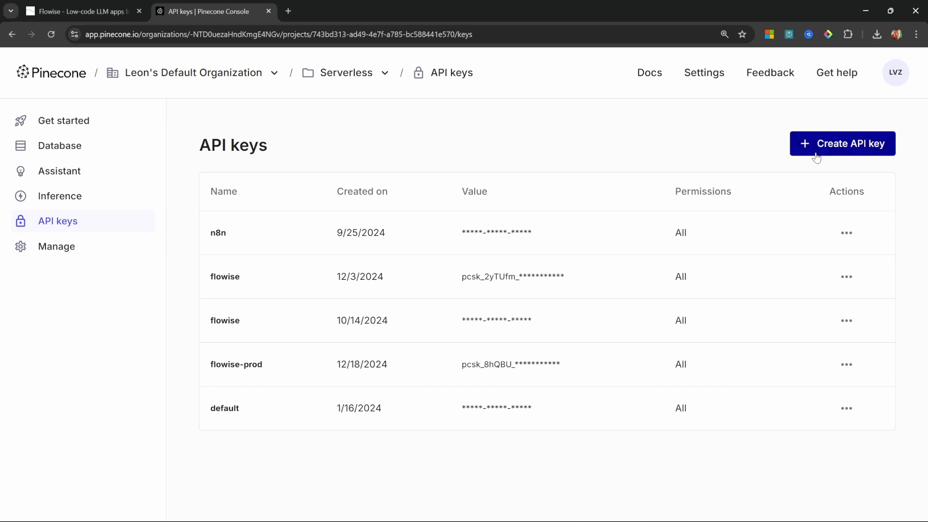
click(823, 145)
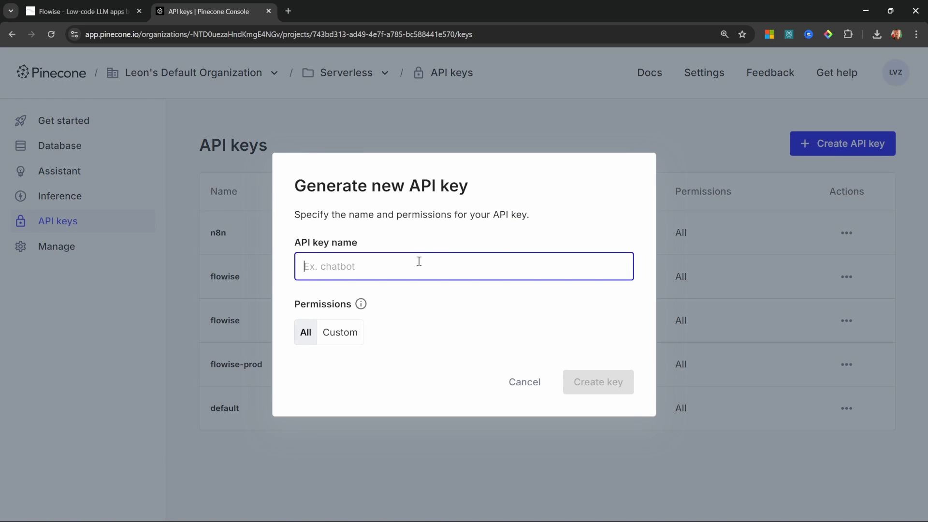
key(ctrl+v)
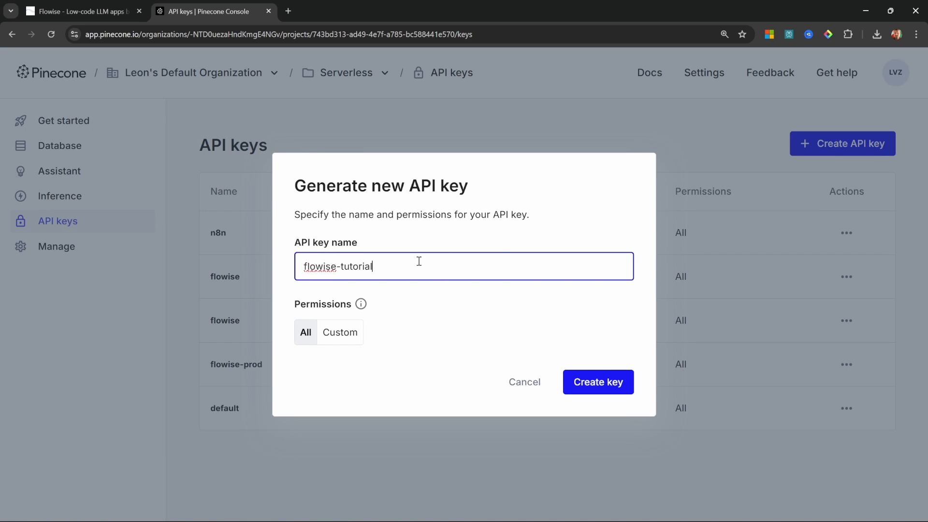
click(600, 385)
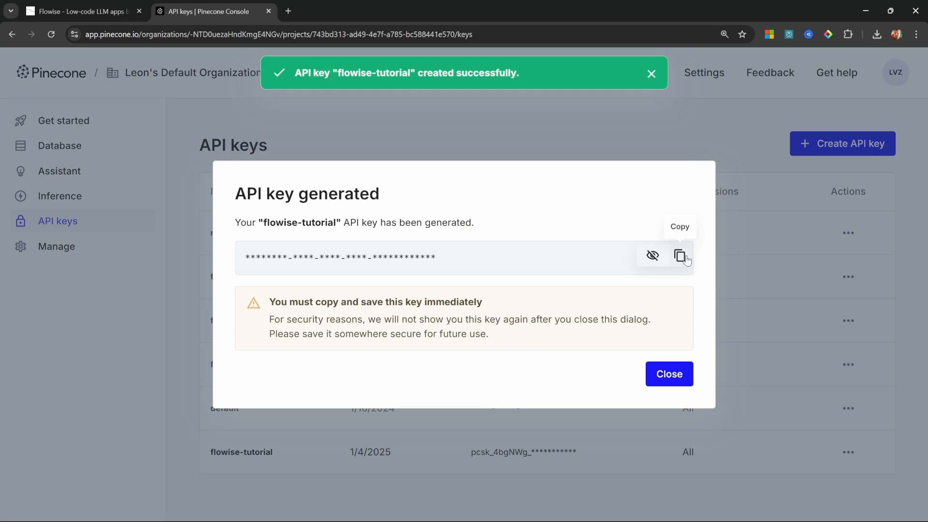
click(681, 256)
Switch back to Flowise, paste the copied key as the Pinecone API key and add the credential
key(ctrl+shift+Tab)
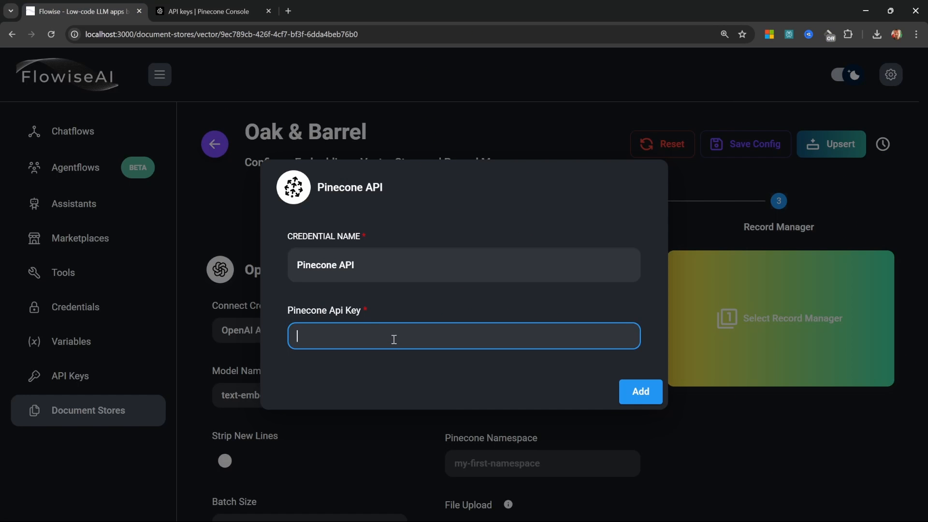
key(ctrl+v)
click(641, 391)
Set the Pinecone index to "flowise" and the Pinecone namespace to "oak-and-barrel"
click(530, 387)
scroll(525, 339, down, 2)
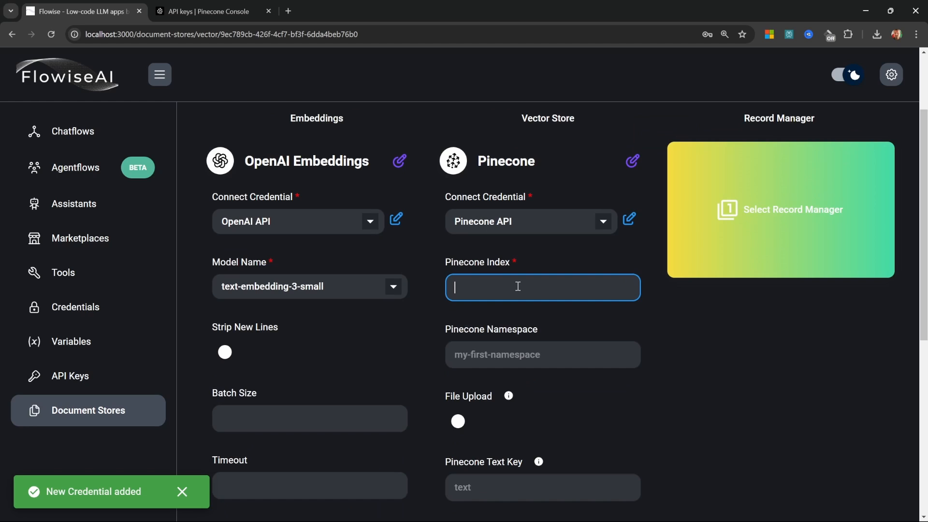
text(flowise)
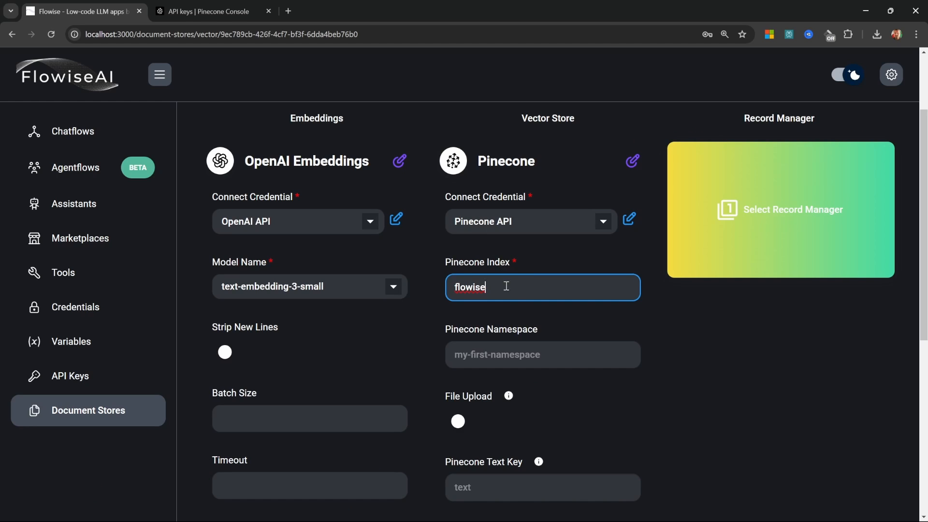
scroll(514, 297, down, 2)
click(527, 254)
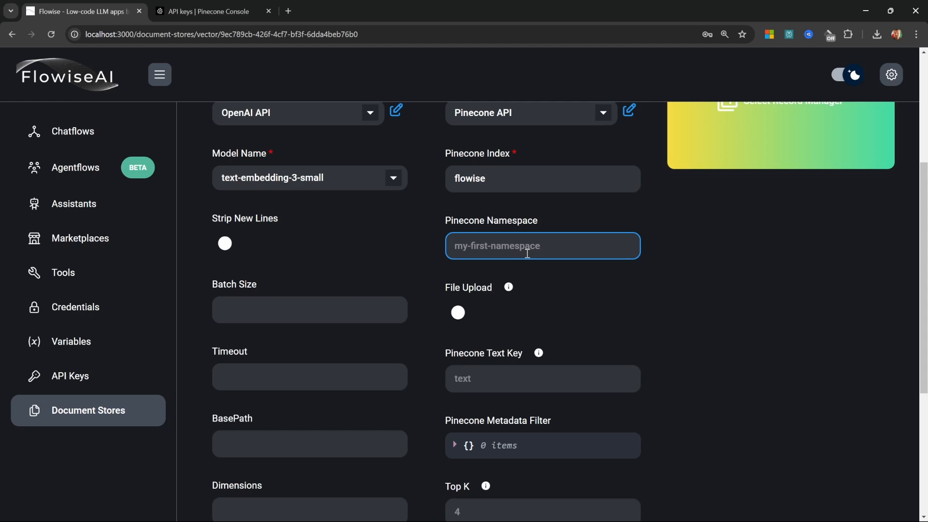
click(532, 177)
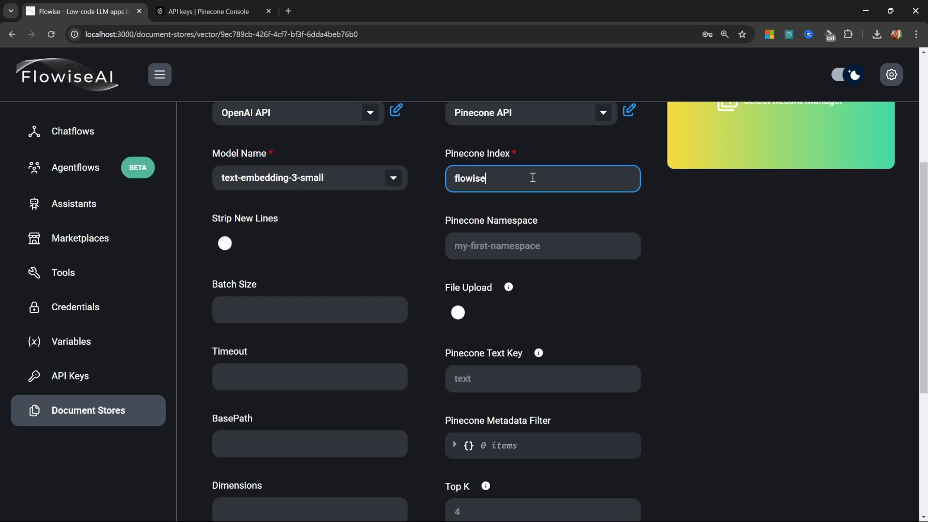
click(535, 253)
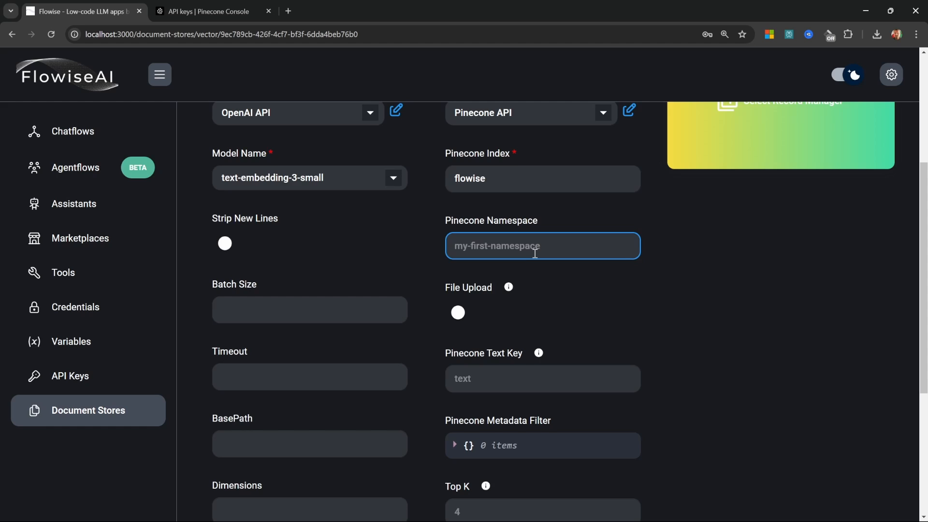
text(oak-and-barrel)
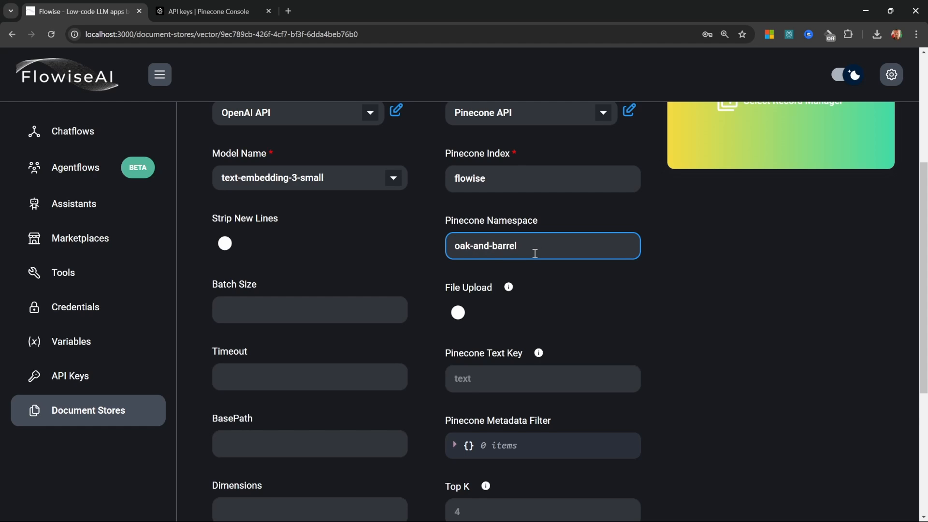
Save the embeddings and vector store configuration and upsert the Oak & Barrel documents to Pinecone
scroll(536, 253, down, 5)
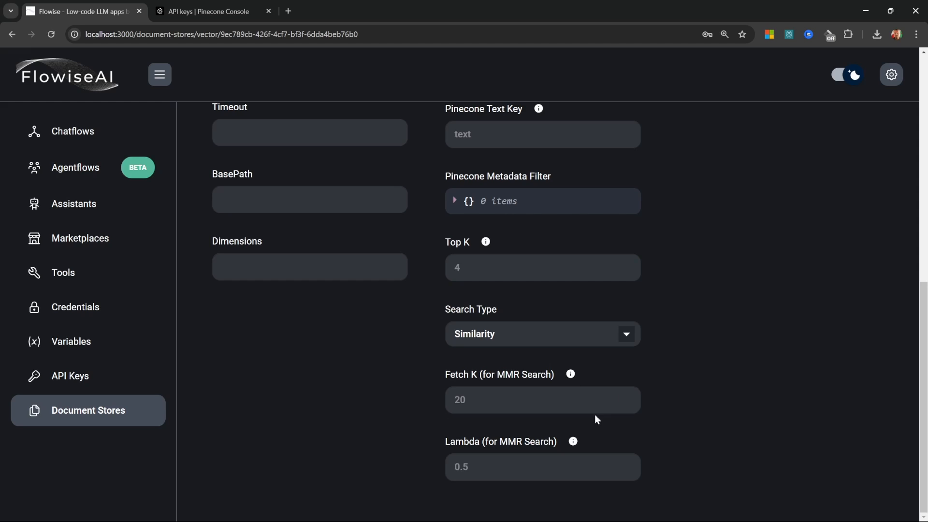
scroll(597, 419, up, 5)
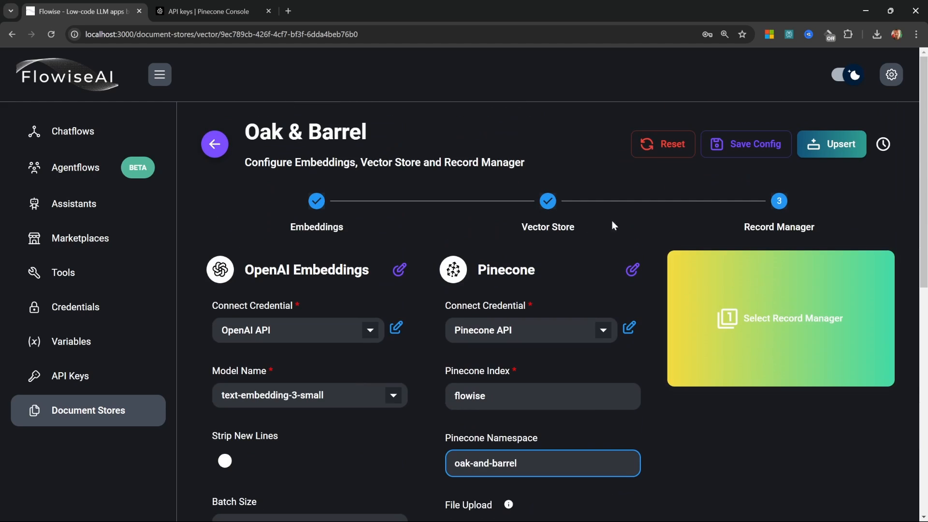
click(756, 148)
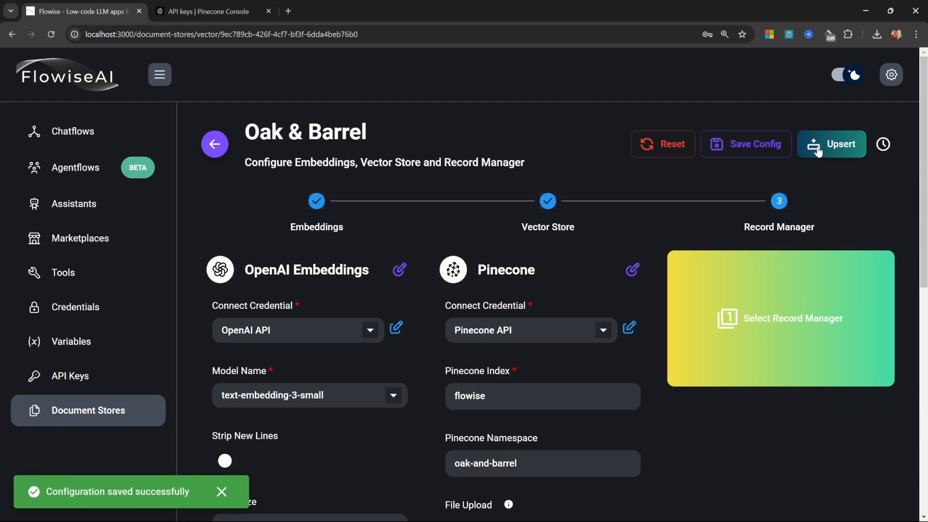
click(841, 148)
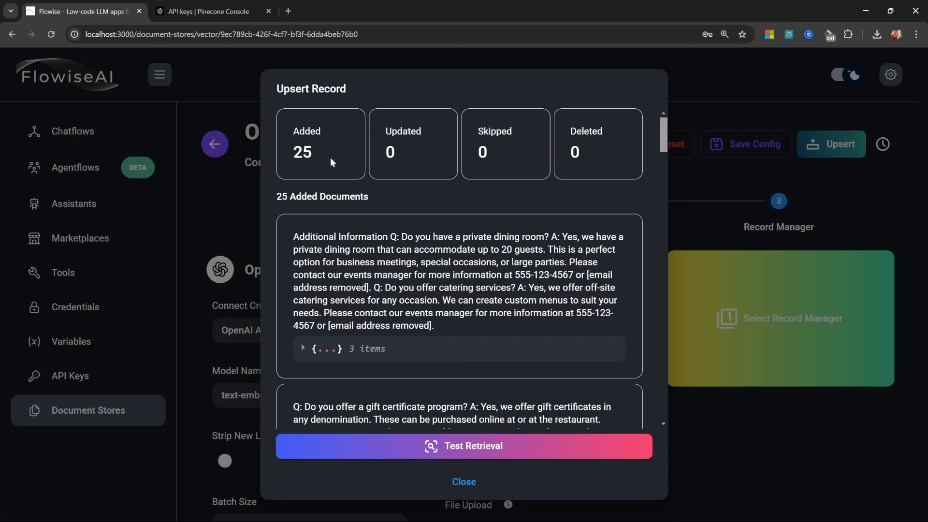
Switch to Pinecone and examine the flowise index's record count, namespaces and stored records
click(203, 11)
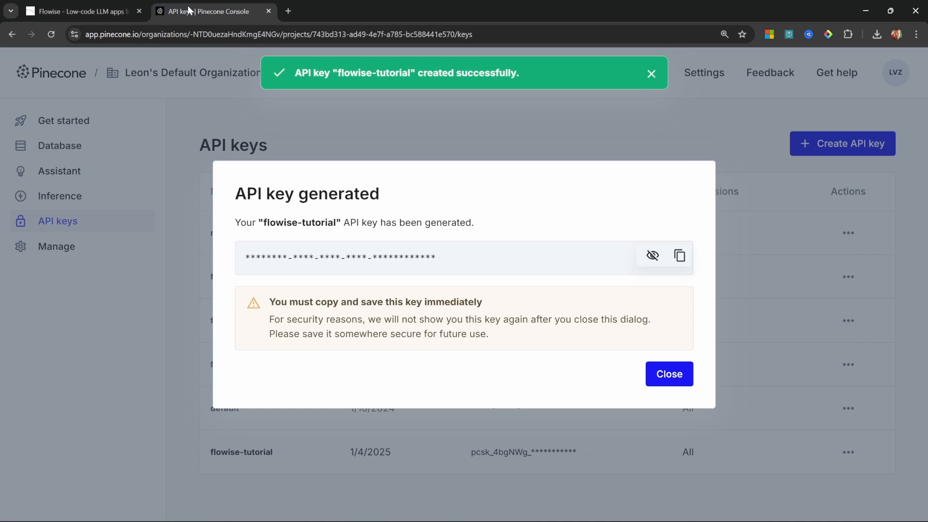
click(134, 140)
click(134, 142)
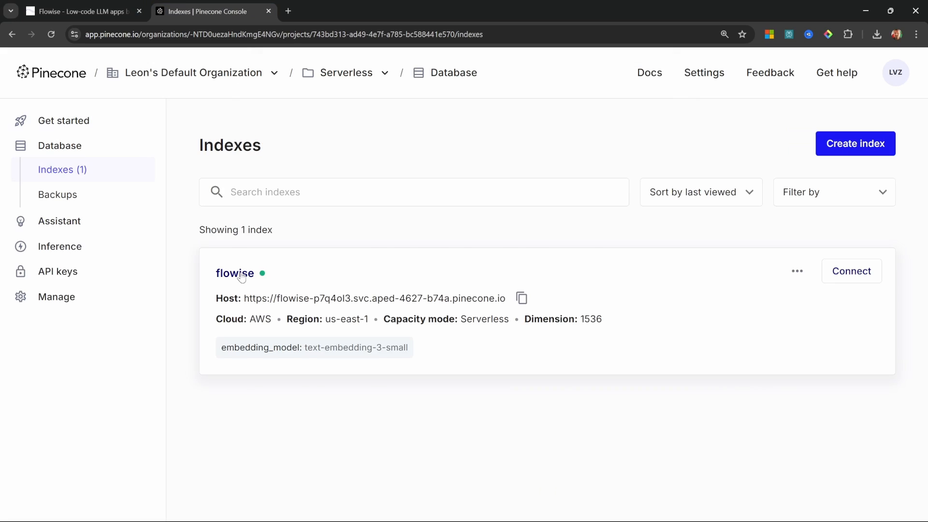
click(242, 275)
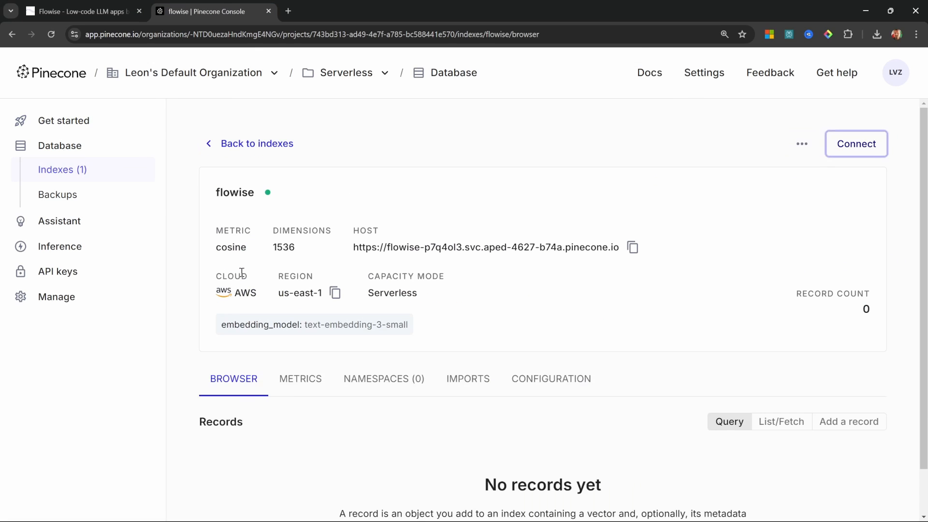
double_click(863, 312)
scroll(887, 365, down, 2)
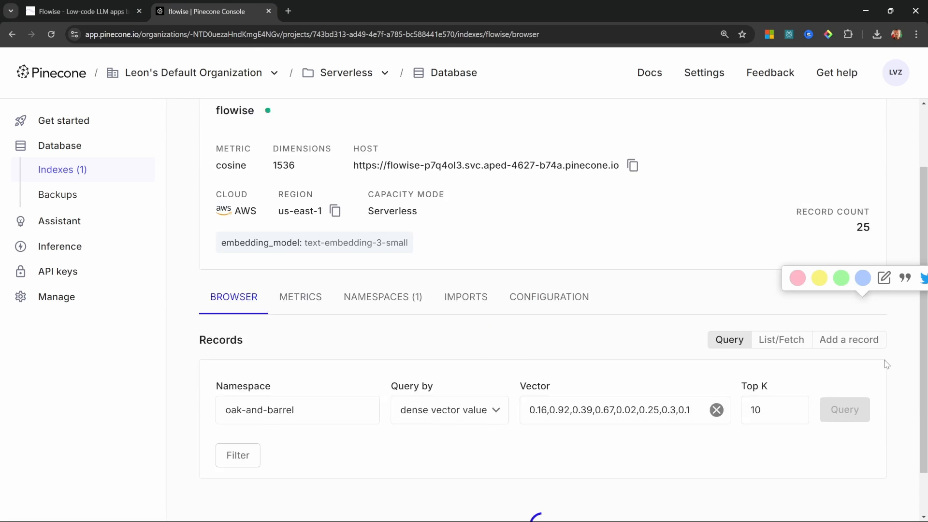
click(378, 192)
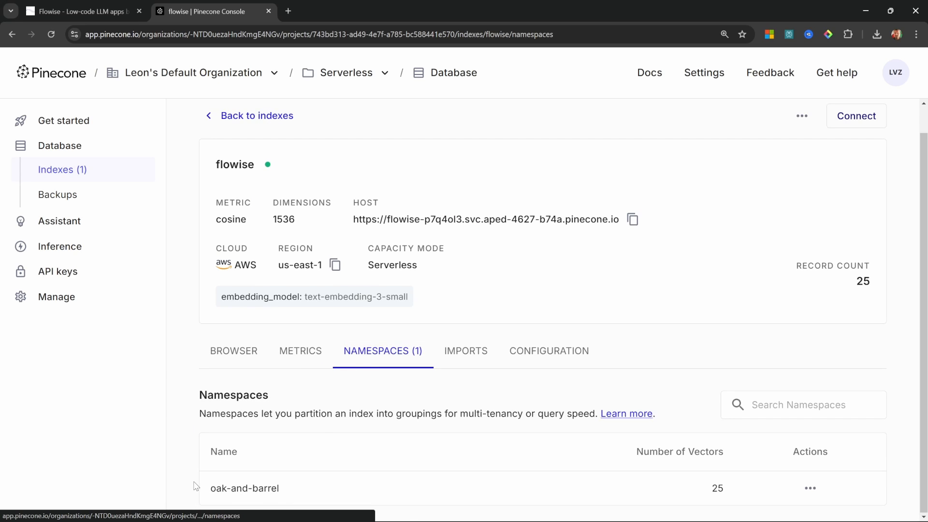
click(234, 351)
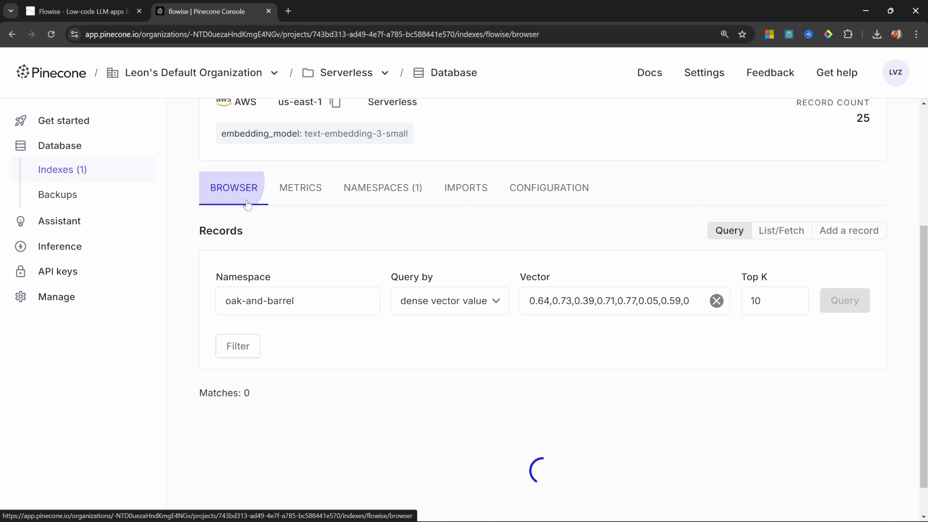
Look through the metadata and text of the records stored in the oak-and-barrel namespace
scroll(339, 314, down, 8)
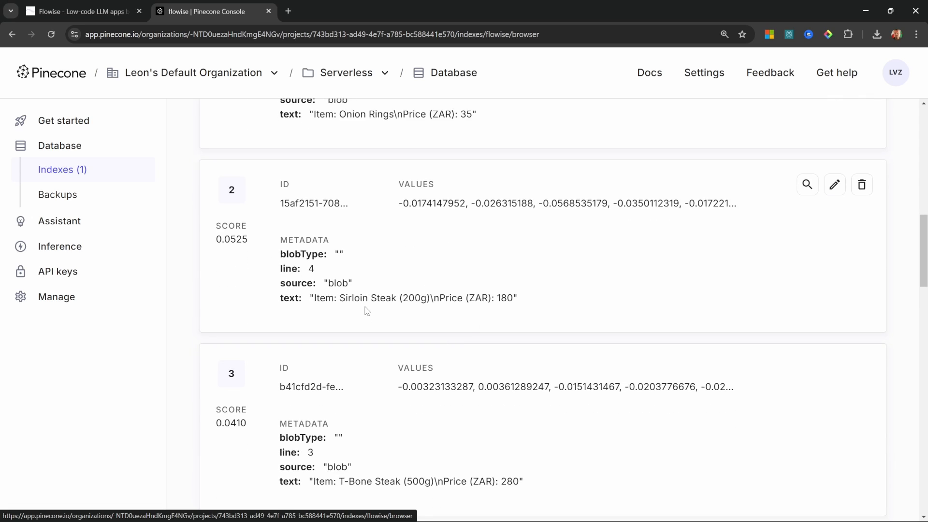
scroll(402, 348, down, 3)
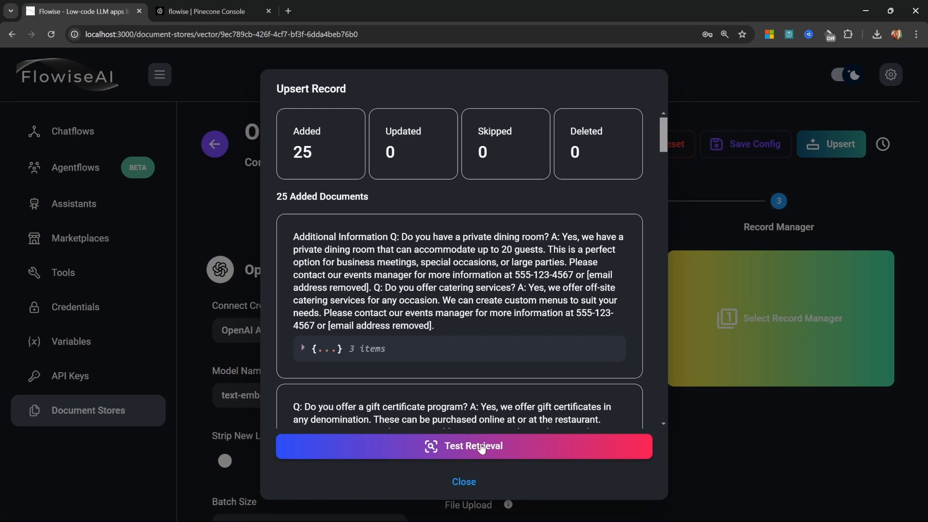
Switch back to Flowise, test retrieval with the query "What are the specials?" and read the retrieved documents
click(473, 447)
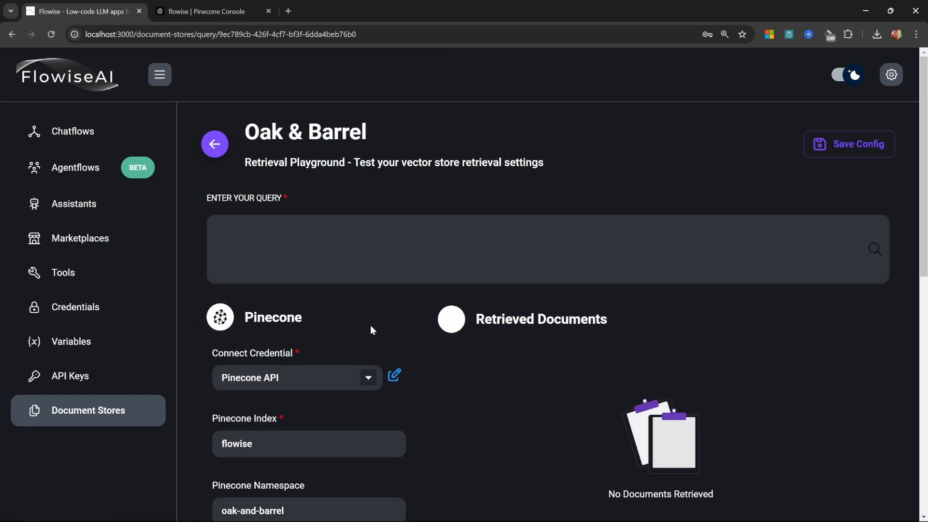
click(331, 247)
text(What are the specials?)
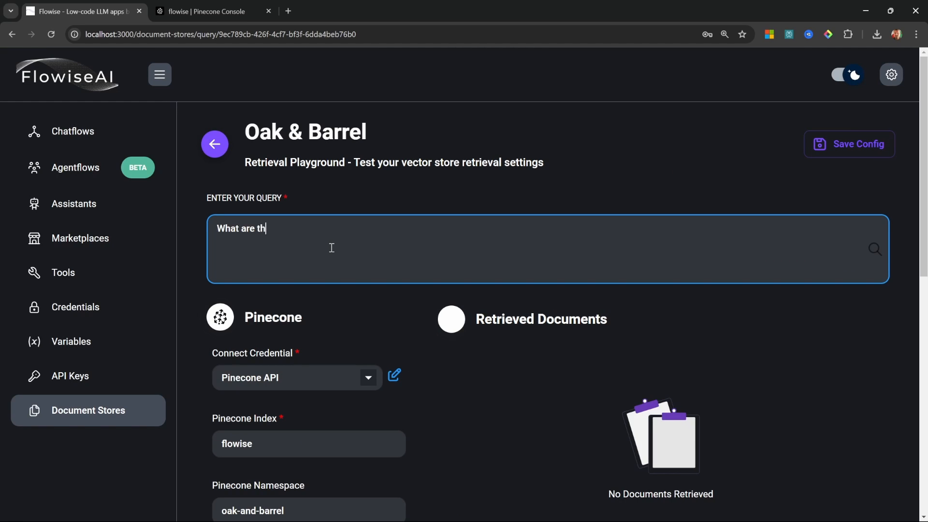
key(Return)
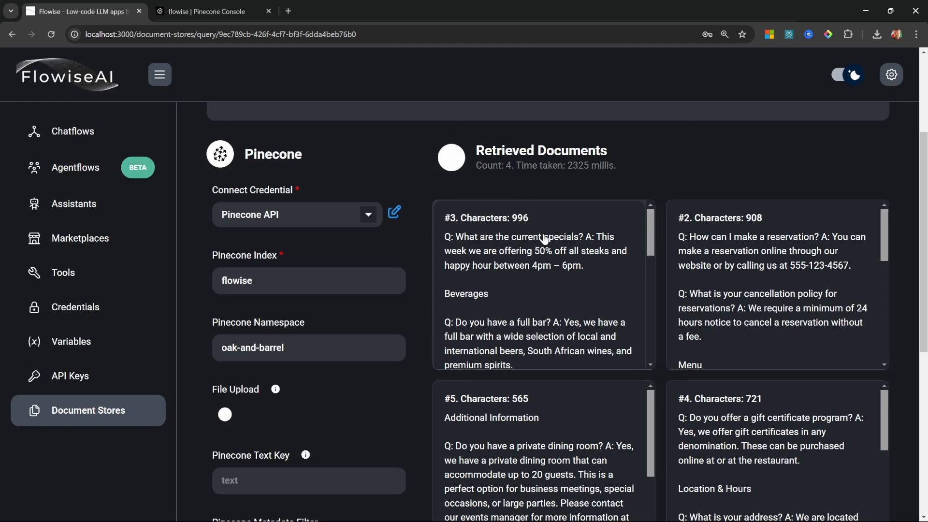
click(545, 239)
drag(344, 162, 732, 165)
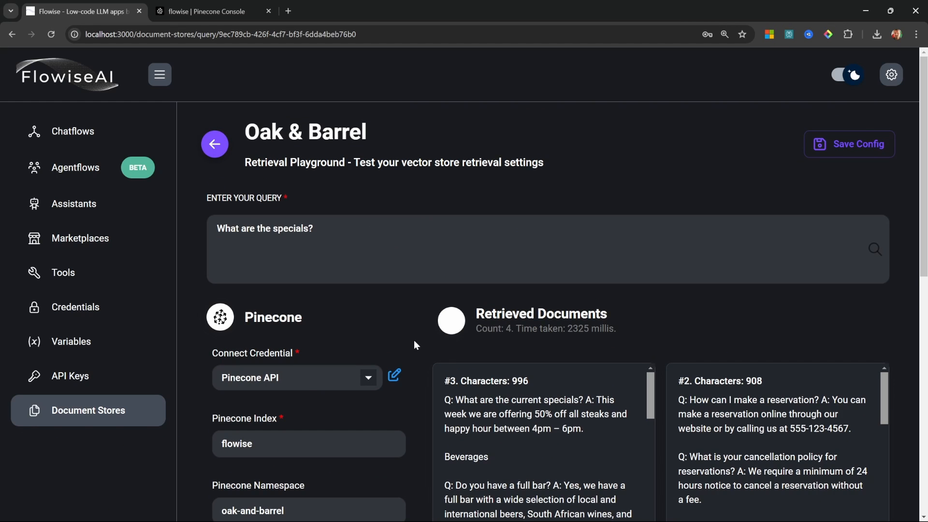
scroll(414, 341, down, 3)
scroll(580, 271, down, 3)
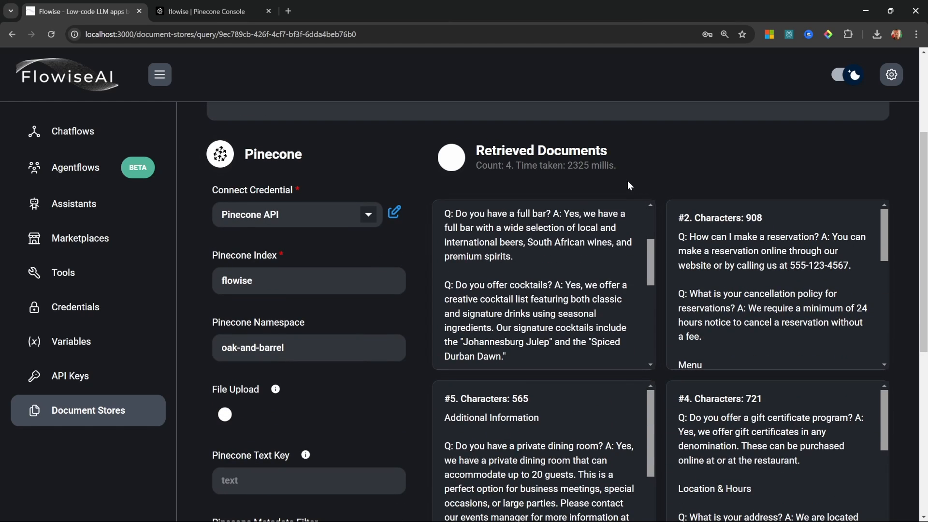
Set Top K to 8, rerun the same query and check the number of retrieved documents
scroll(892, 184, down, 5)
scroll(541, 261, down, 2)
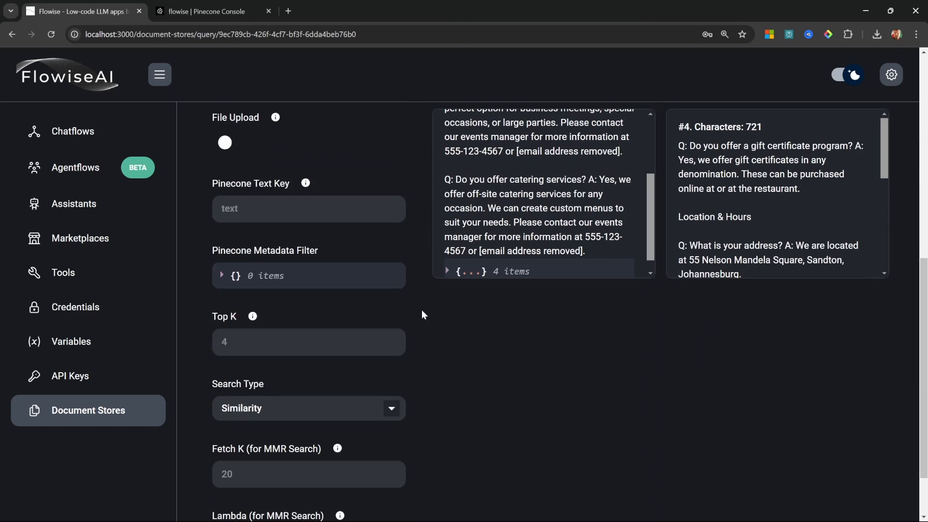
click(261, 345)
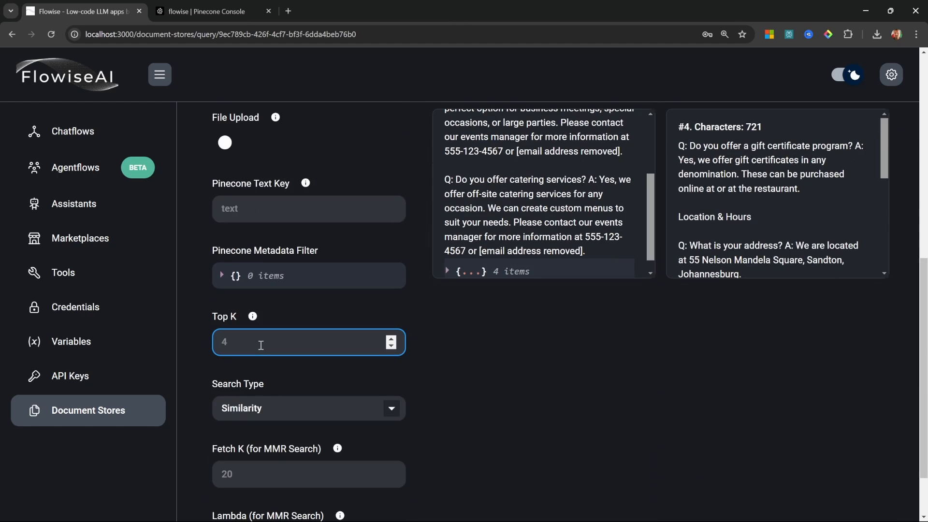
text(8)
scroll(570, 471, up, 9)
click(541, 263)
key(Return)
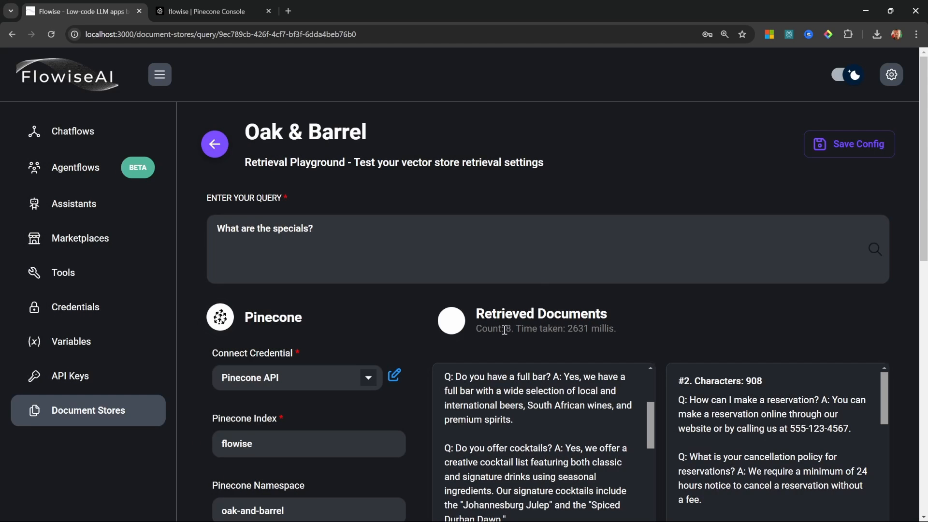
drag(505, 330, 513, 330)
click(574, 337)
Set Top K to 4 and save the retrieval configuration
click(401, 265)
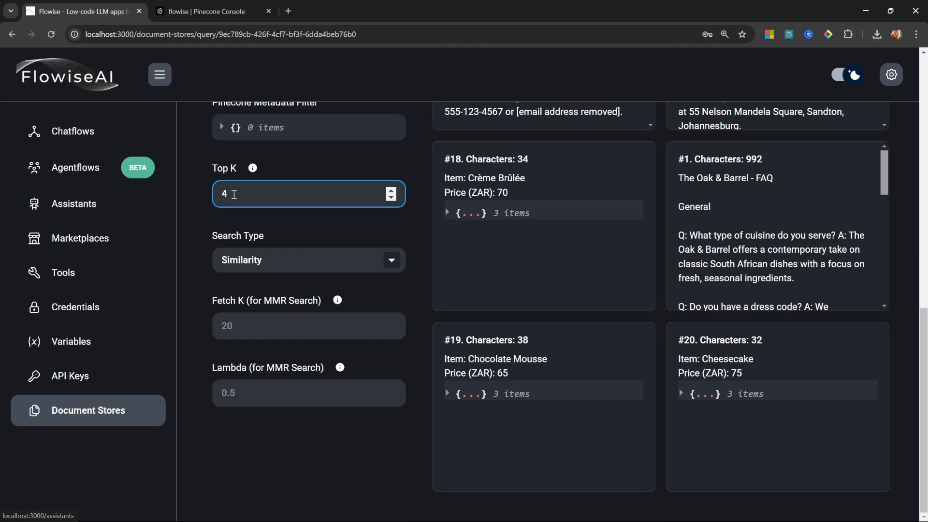
scroll(433, 302, up, 8)
scroll(433, 303, up, 4)
click(859, 143)
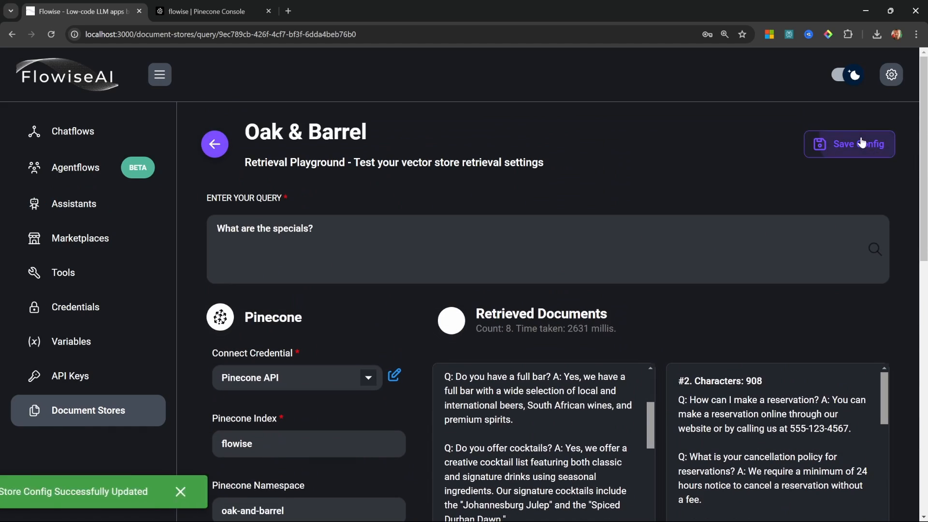
Return to the Oak & Barrel document store and upsert all its chunks to Pinecone again
click(215, 143)
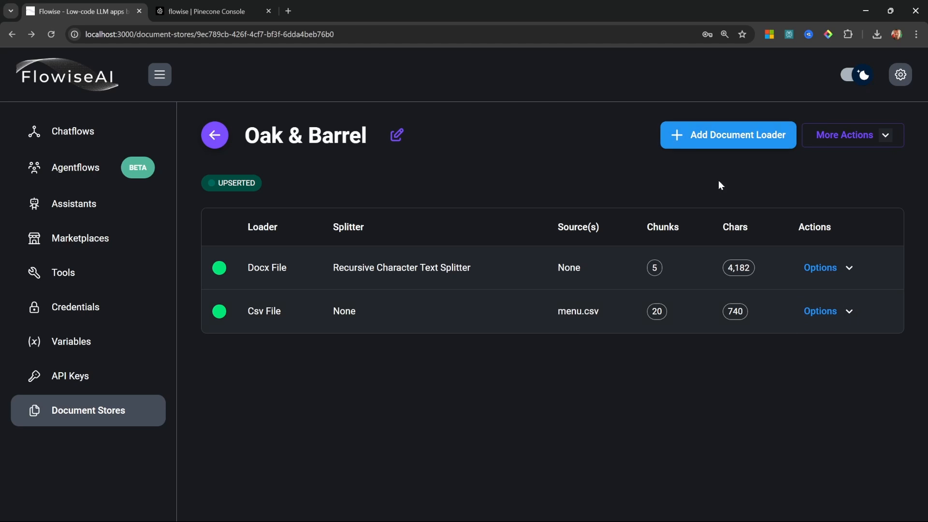
click(888, 135)
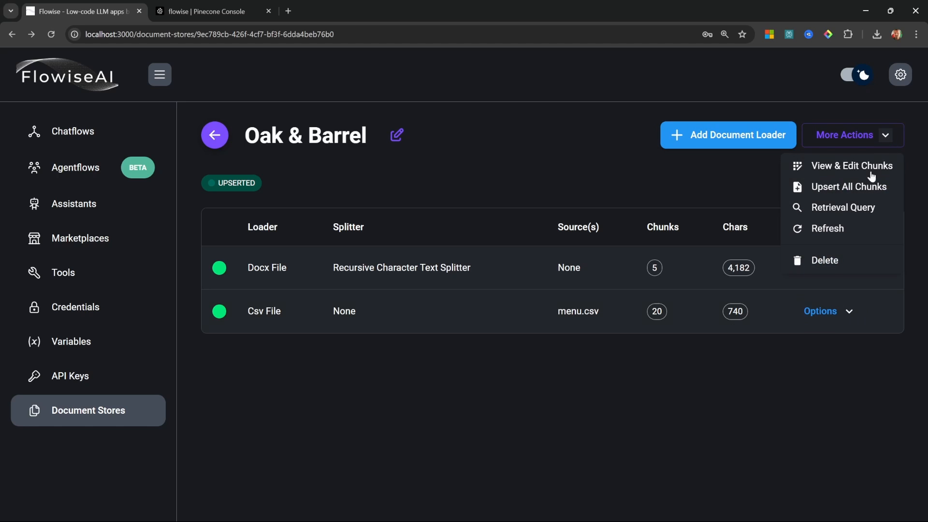
click(863, 191)
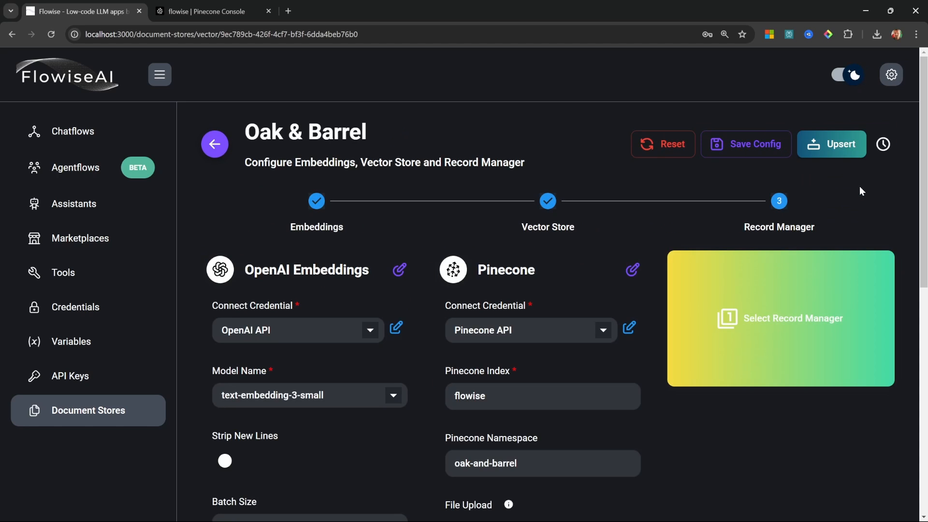
click(825, 147)
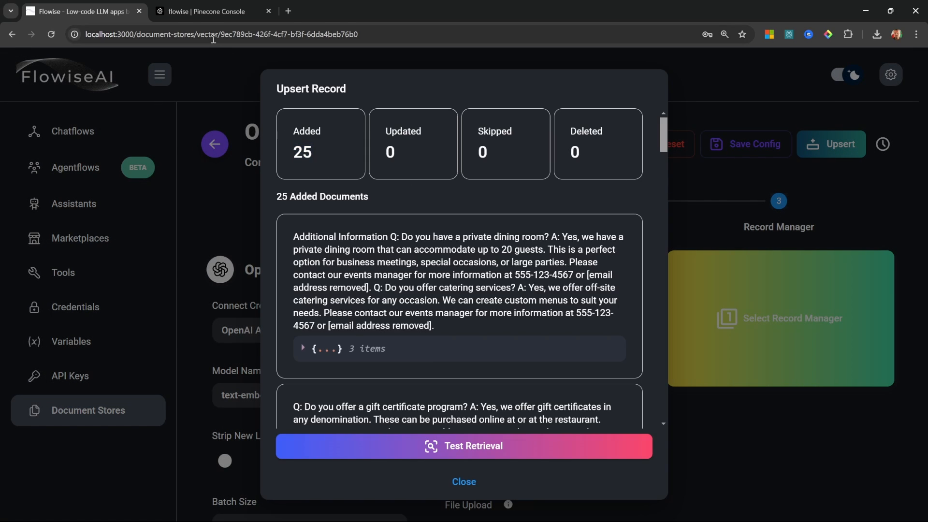
Check the flowise index's record count in Pinecone, then return to Flowise and close the upsert summary
click(205, 11)
scroll(725, 352, up, 4)
scroll(725, 351, up, 10)
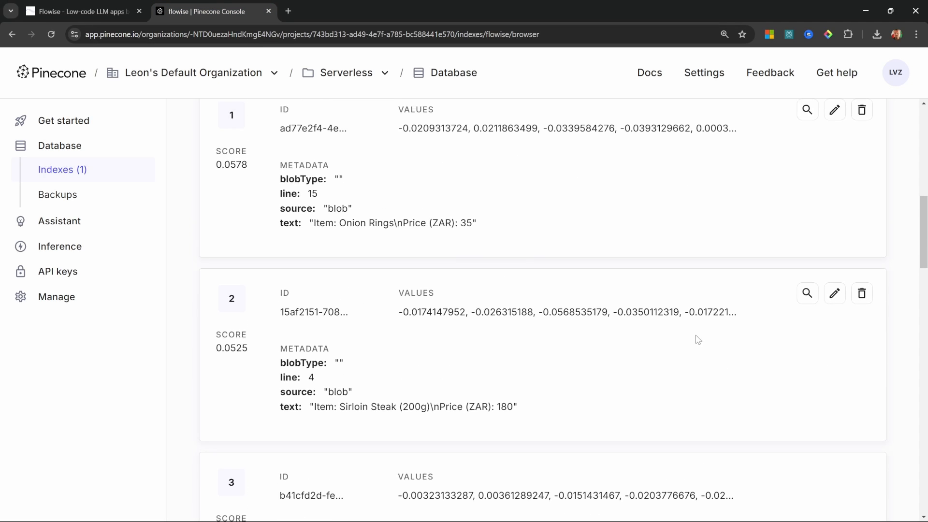
drag(847, 318, 875, 316)
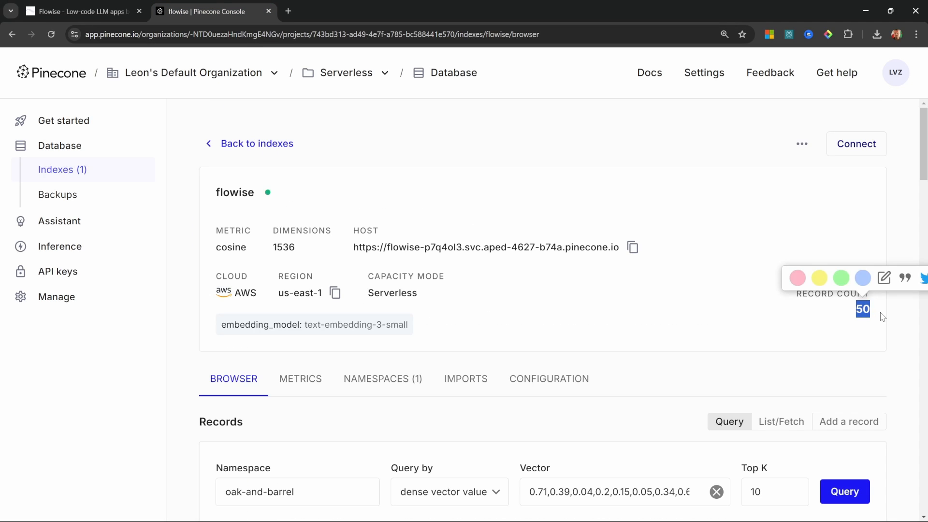
click(882, 316)
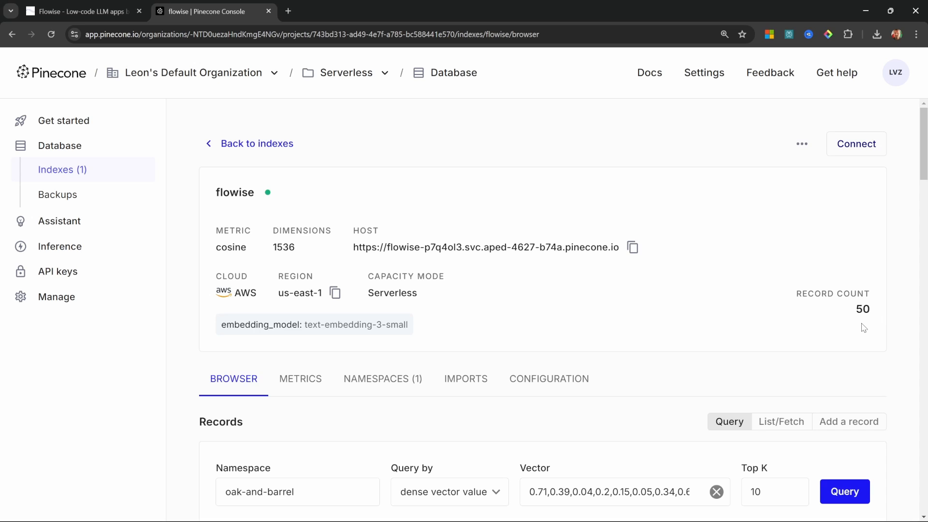
click(84, 7)
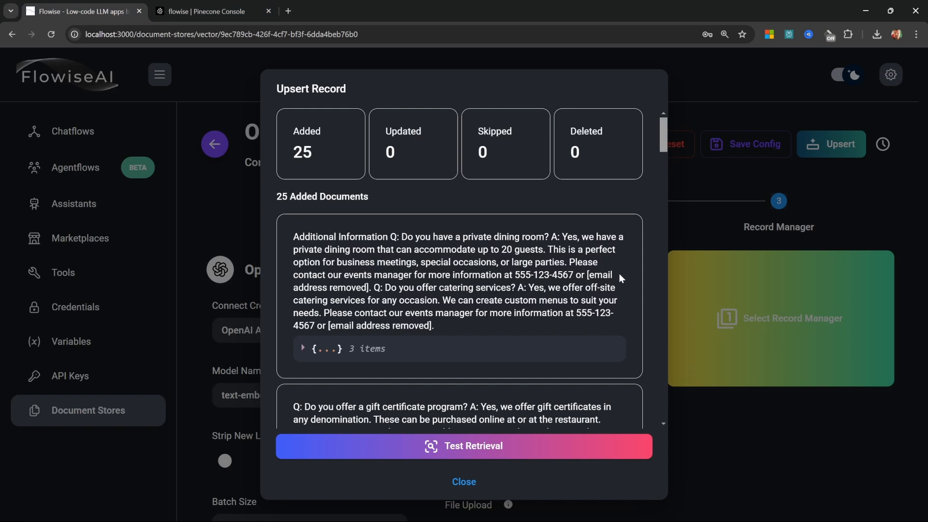
click(452, 477)
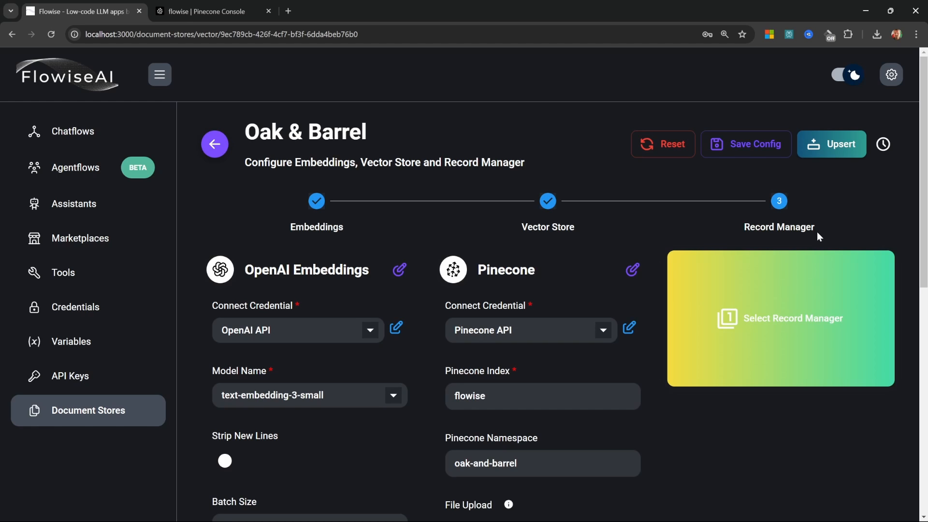
Switch to Pinecone, delete the oak-and-barrel namespace from the flowise index and check its remaining records
key(ctrl+Tab)
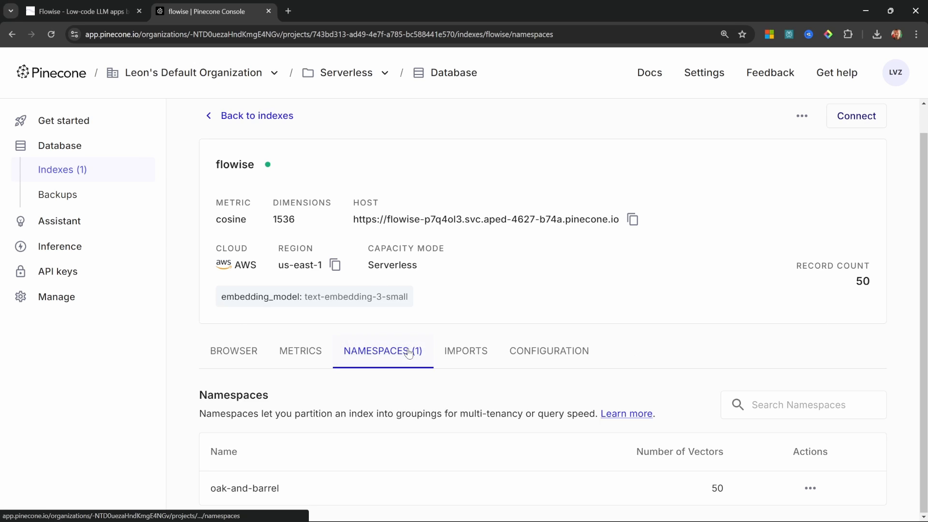
click(811, 488)
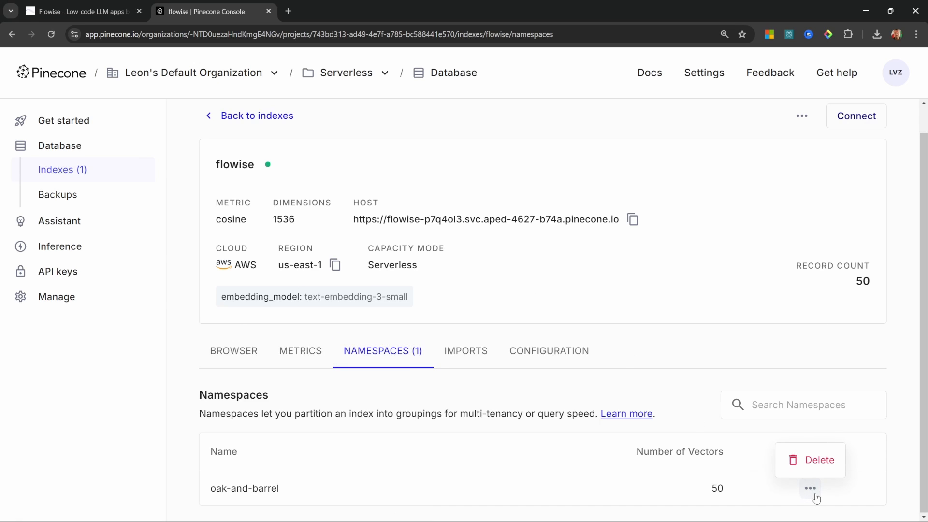
click(822, 467)
drag(442, 252, 515, 253)
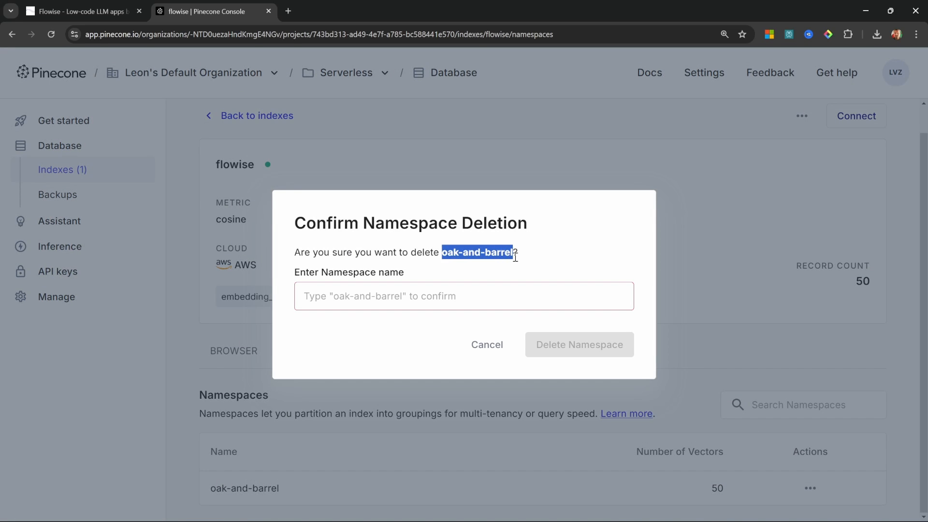
key(ctrl+c)
click(532, 295)
key(ctrl+v)
click(570, 346)
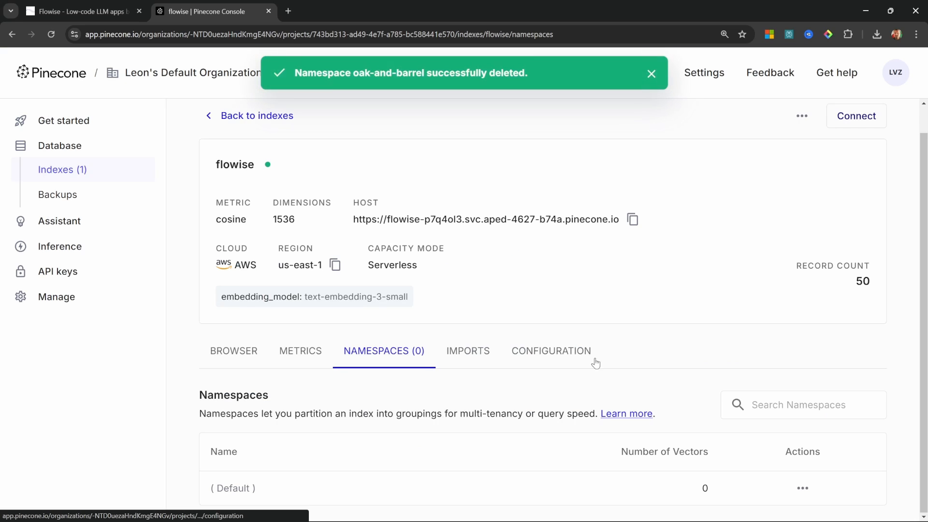
click(232, 350)
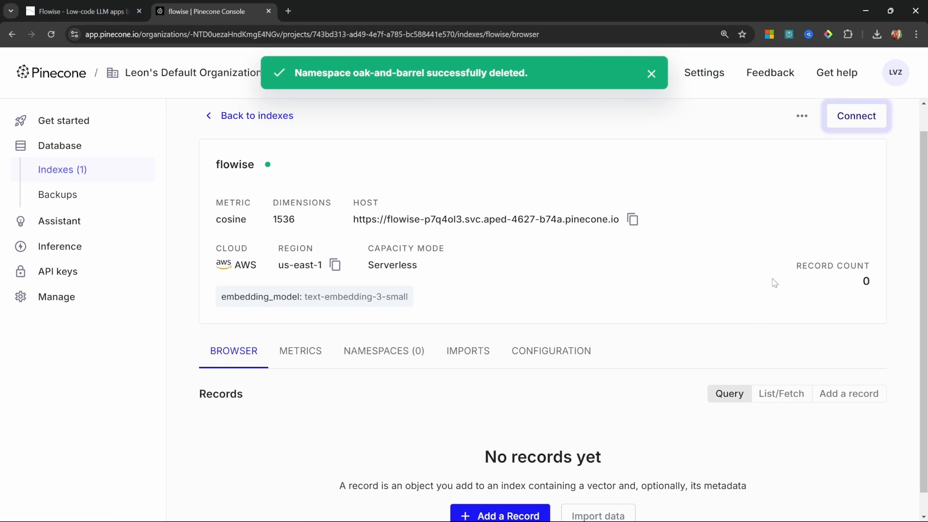
Switch back to Flowise and add the SQLite Record Manager to the Oak & Barrel document store
click(80, 11)
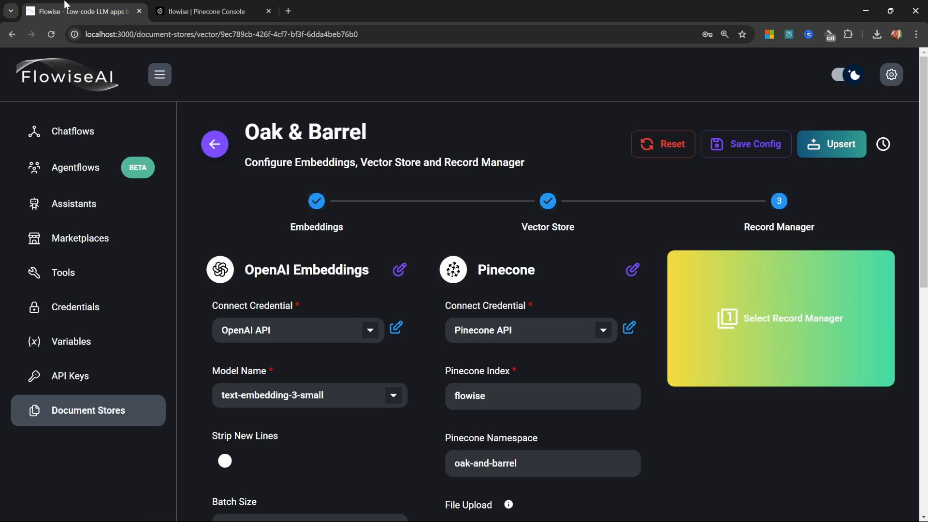
click(803, 303)
click(480, 273)
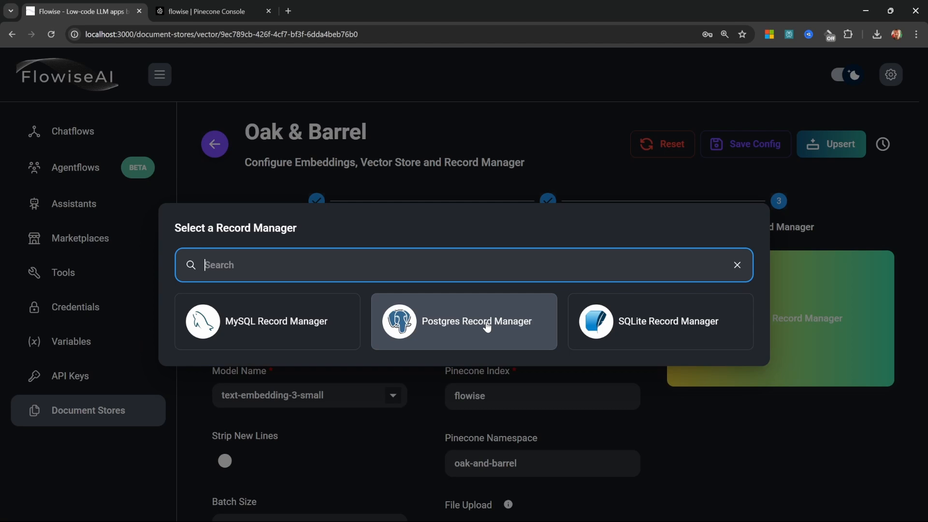
click(662, 333)
Set the record manager's namespace to "oak-and-barrel", copied from the Pinecone namespace, and its cleanup mode to Full
scroll(695, 348, down, 2)
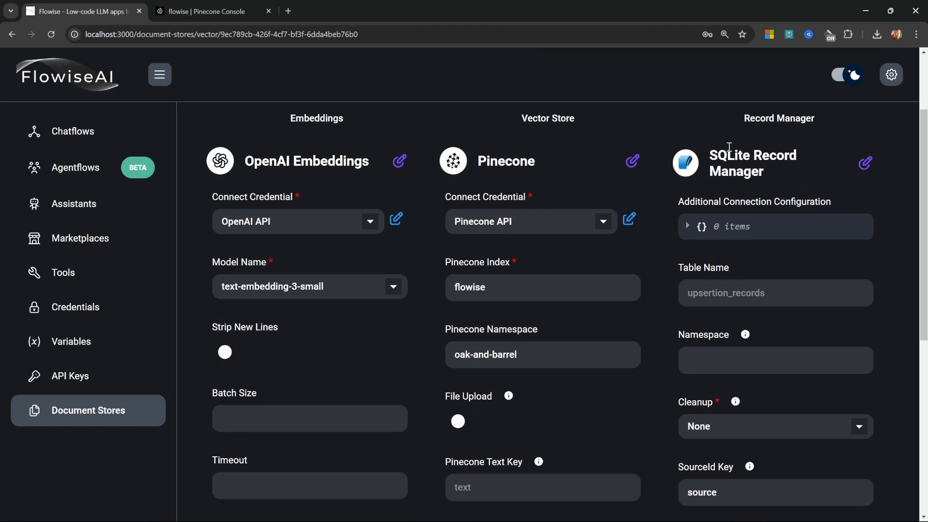
click(743, 356)
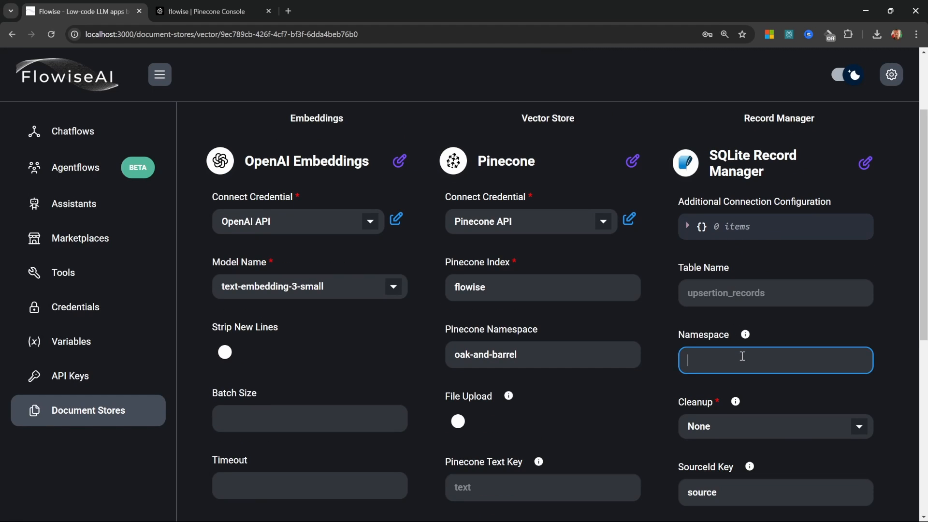
drag(544, 358, 412, 359)
key(ctrl+c)
click(734, 360)
key(ctrl+v)
scroll(773, 358, down, 2)
click(739, 317)
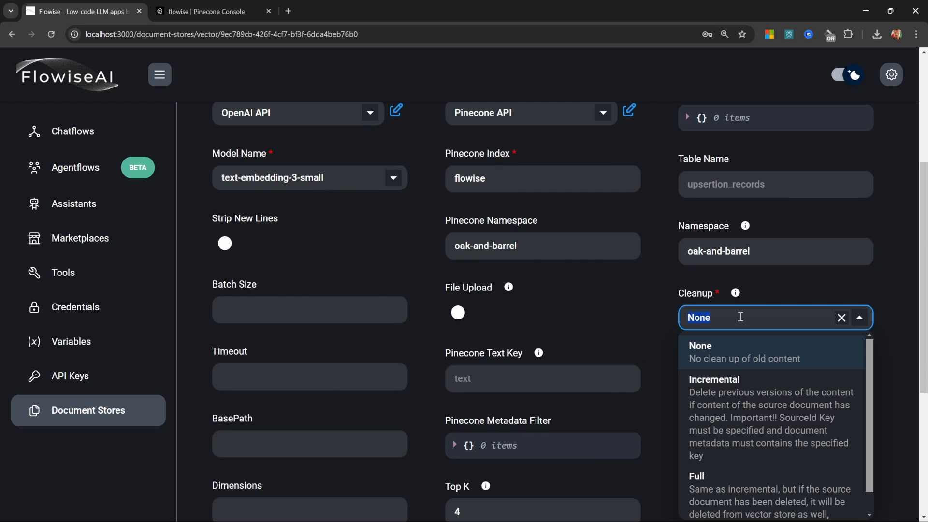
click(725, 476)
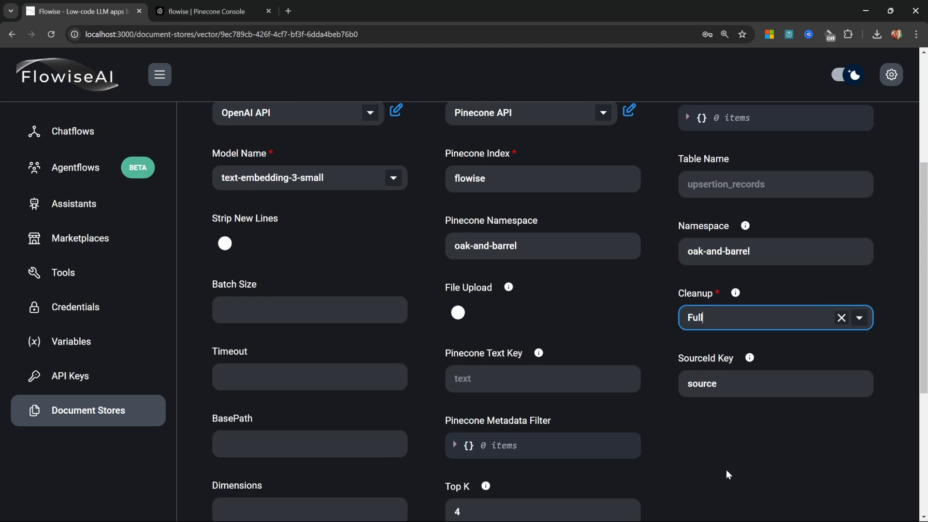
Save the configuration, upsert the documents with the record manager, check the added count and close the summary
scroll(749, 339, up, 4)
click(748, 147)
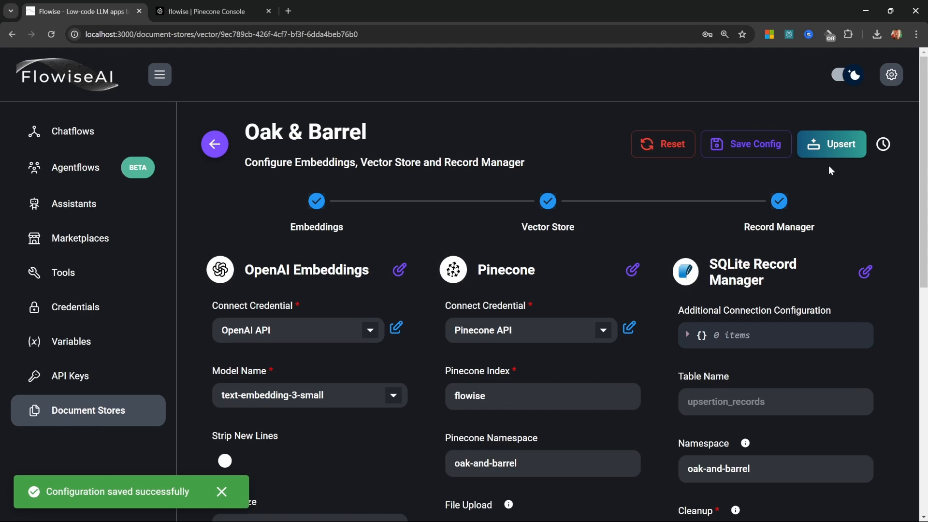
click(837, 144)
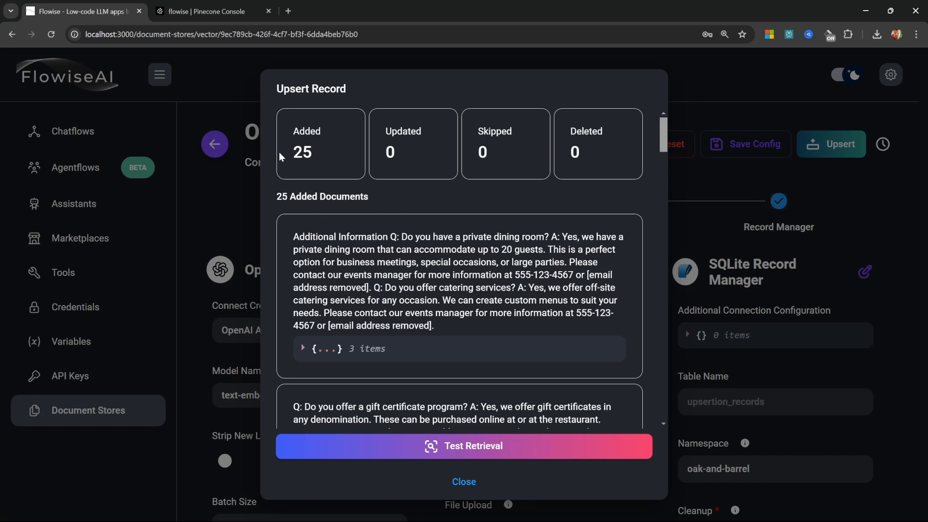
drag(292, 152, 337, 156)
click(338, 155)
click(468, 482)
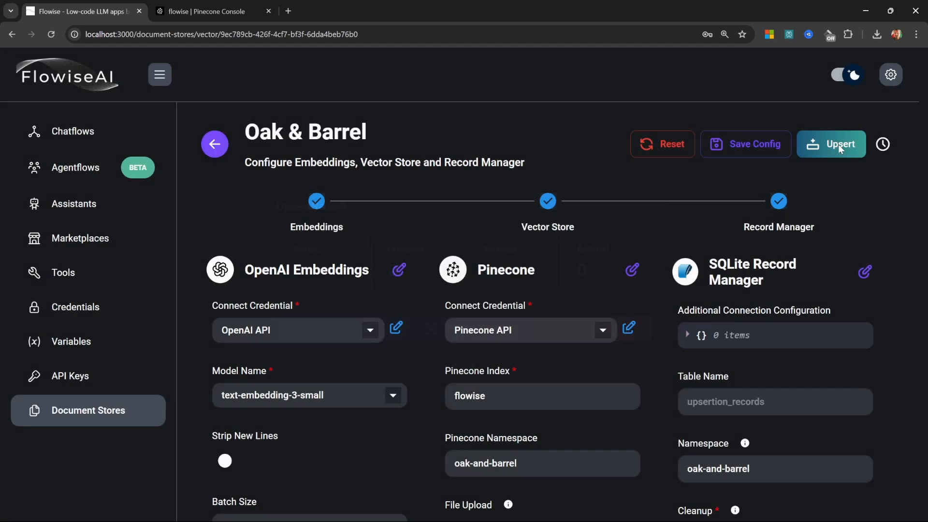
Upsert the unchanged Oak & Barrel documents again, check the skipped count and close the summary
click(838, 144)
drag(473, 274, 517, 273)
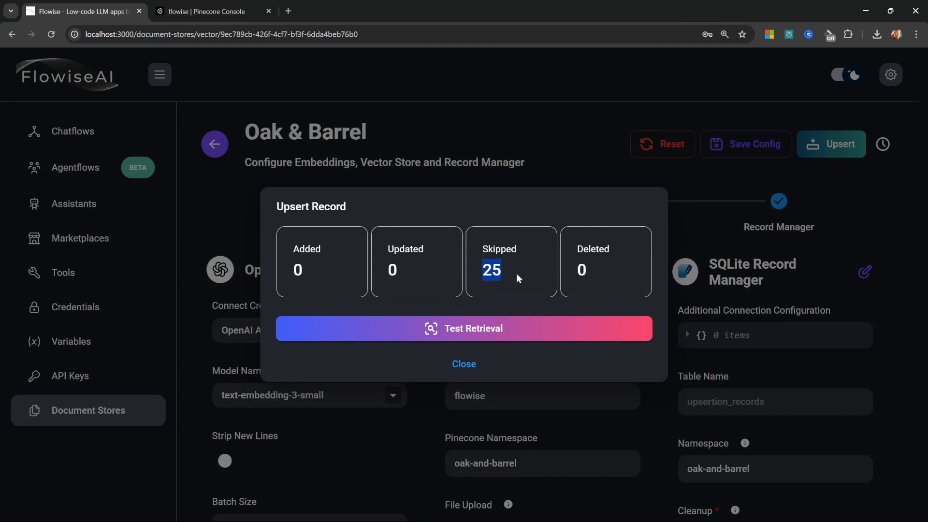
click(516, 274)
click(462, 362)
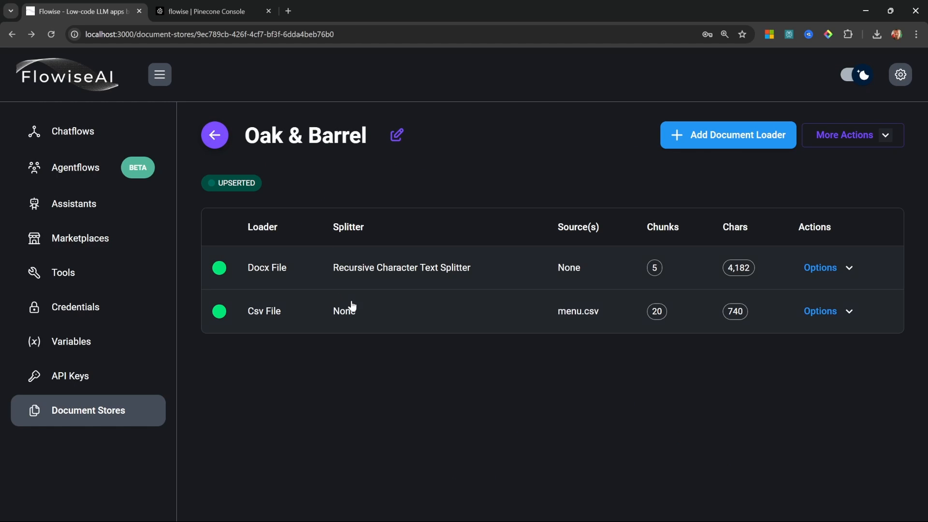
Delete the Csv File loader and its chunks from the Oak & Barrel document store
click(848, 309)
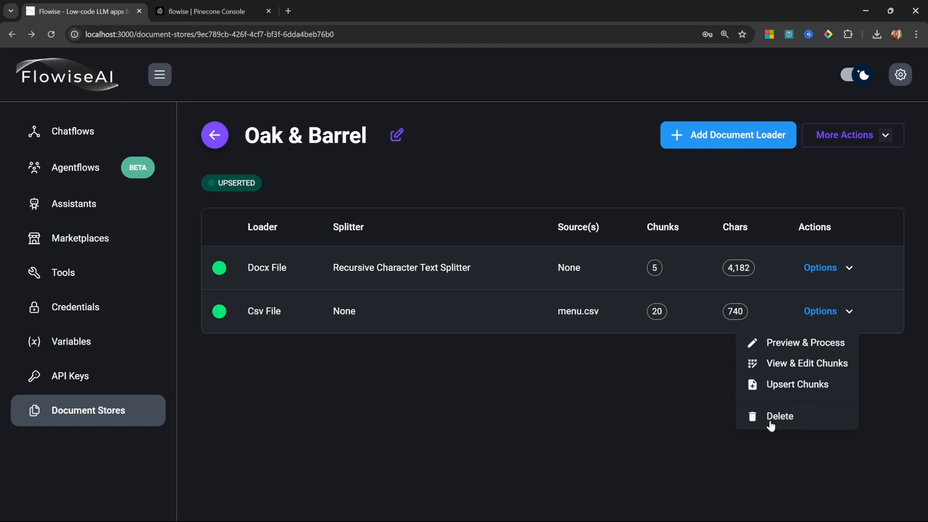
click(783, 417)
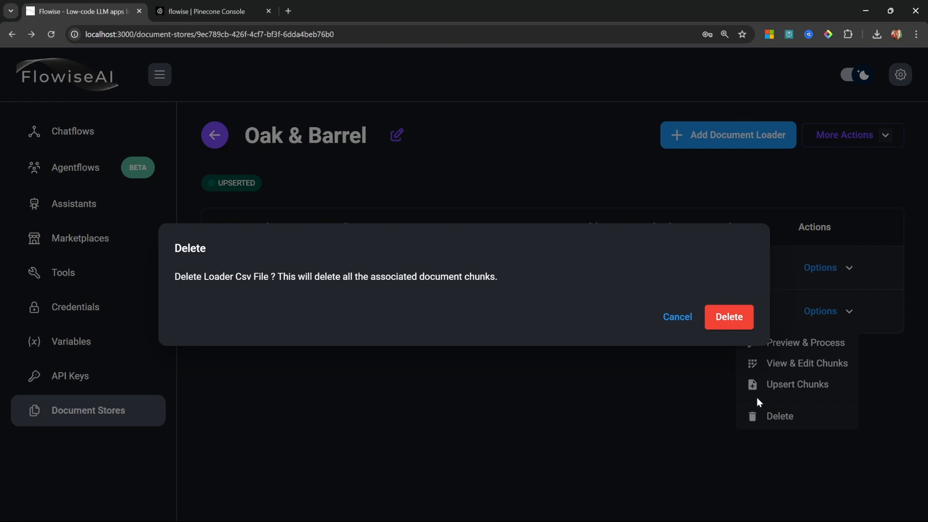
click(714, 318)
Upsert all remaining chunks of the document store and check the deleted count in the summary
click(890, 134)
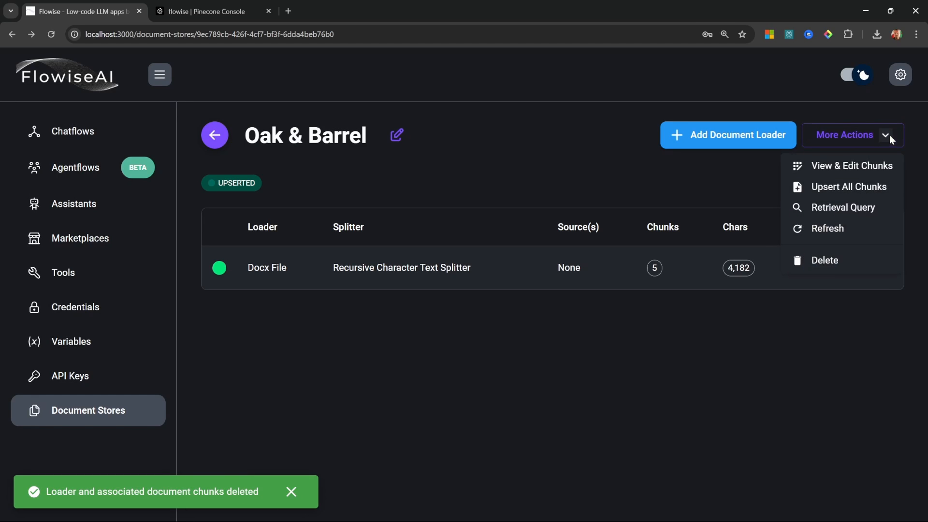
click(869, 187)
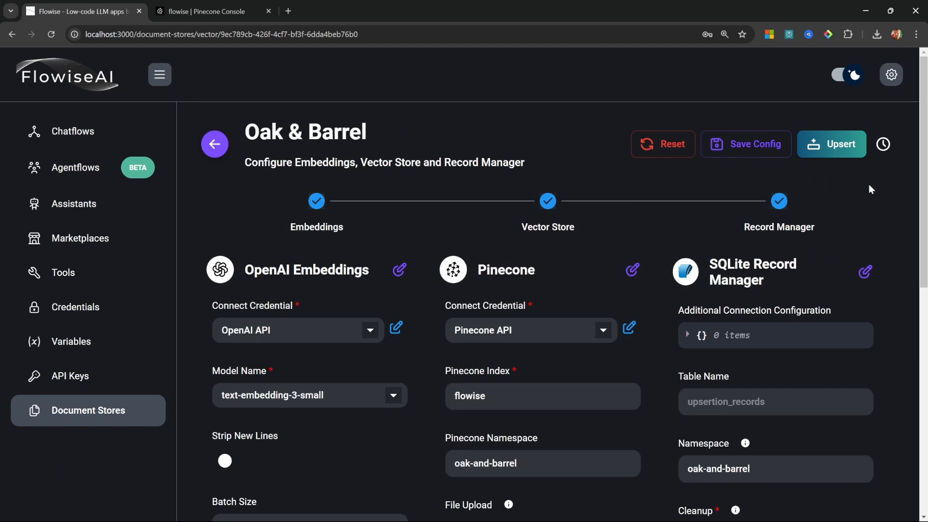
click(840, 142)
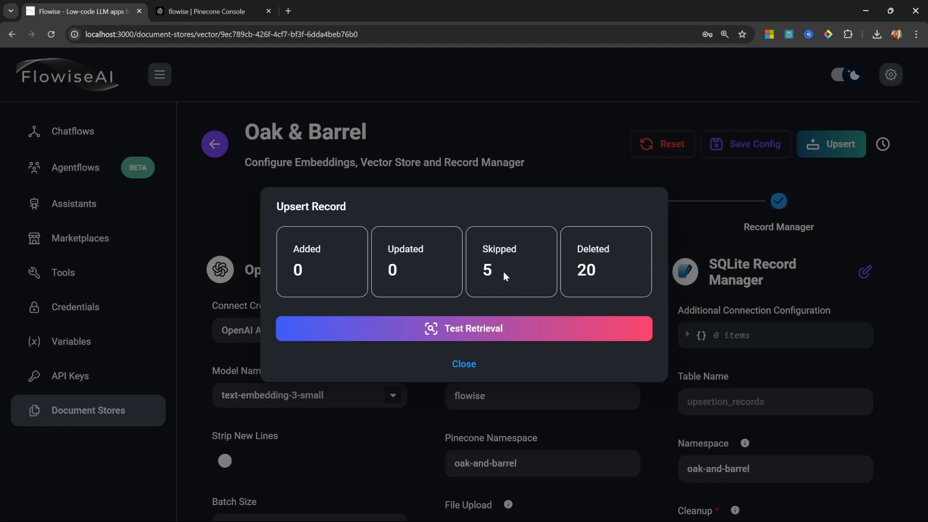
drag(579, 270, 602, 269)
Switch to Pinecone and check the record count of the flowise index
click(199, 6)
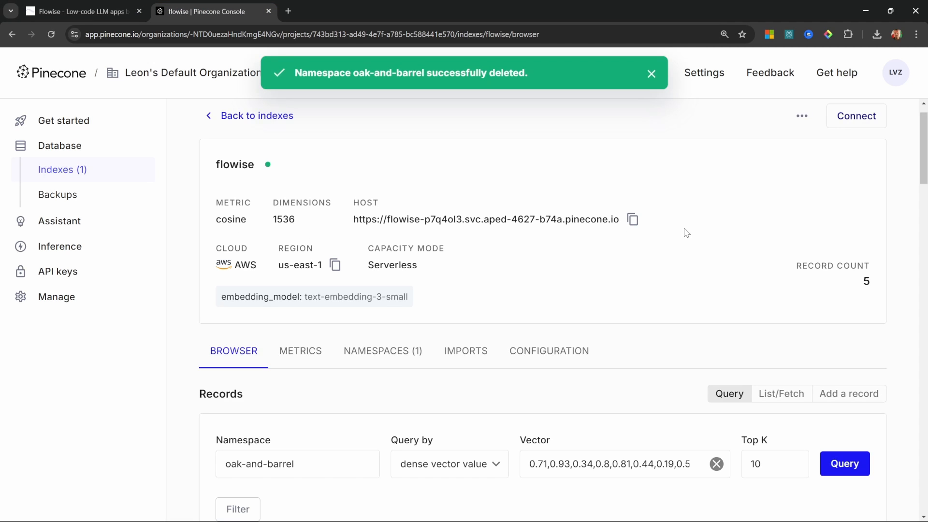
drag(865, 282, 829, 284)
click(885, 289)
click(828, 284)
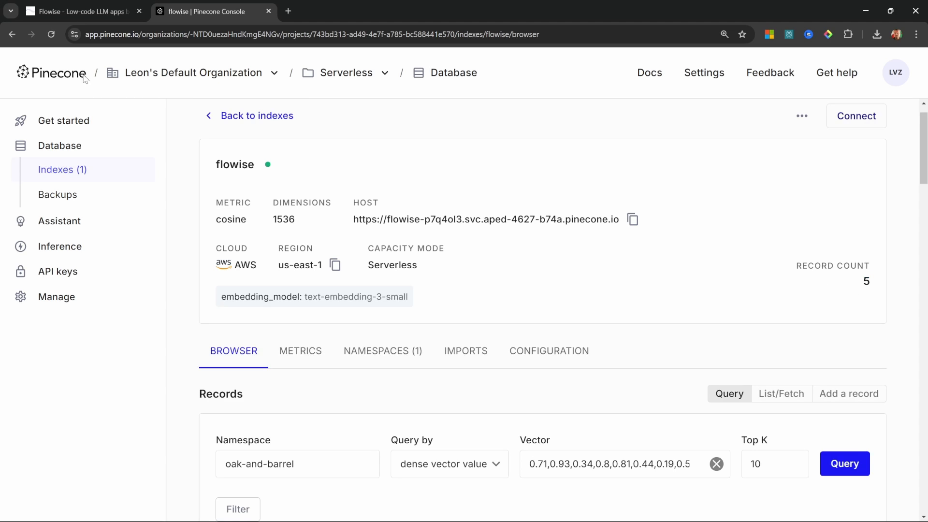
Switch back to Flowise and add a Csv File loader with menu.csv to the Oak & Barrel document store, then process it
click(83, 11)
click(727, 131)
text(csv)
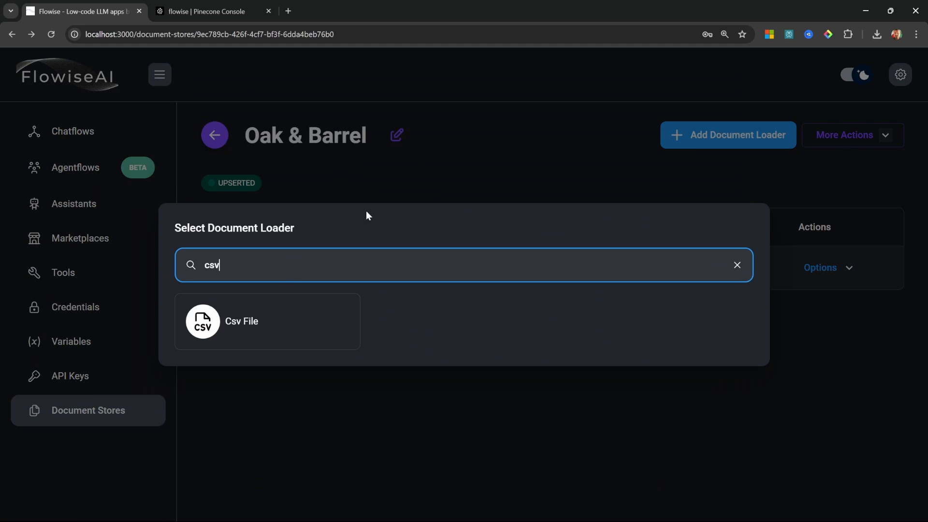
click(265, 321)
click(730, 339)
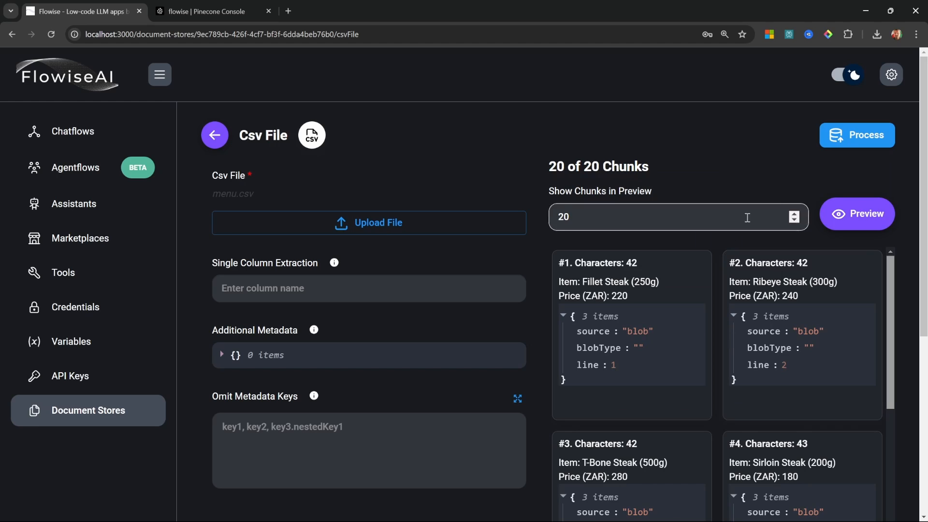
click(862, 146)
Upsert all chunks of the document store, check the added and skipped counts and close the summary
click(809, 140)
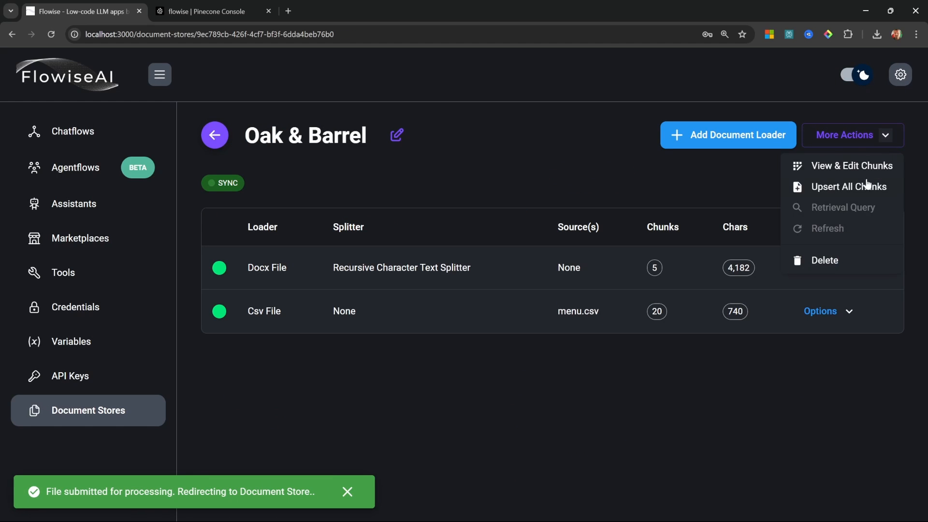
click(810, 184)
click(824, 148)
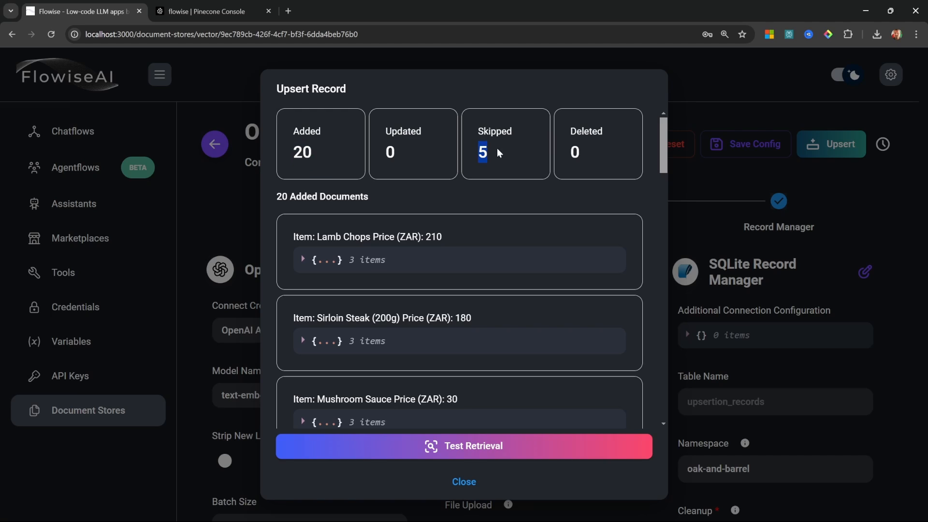
click(464, 481)
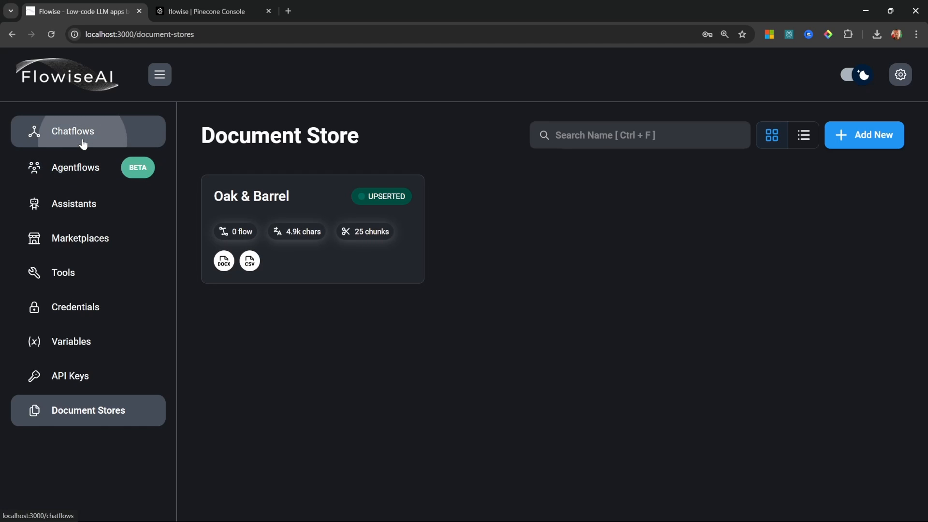
In the Customer Support Agent chatflow, add a Retriever Tool node and connect it to the Tool Agent's Tools input
click(25, 140)
click(300, 332)
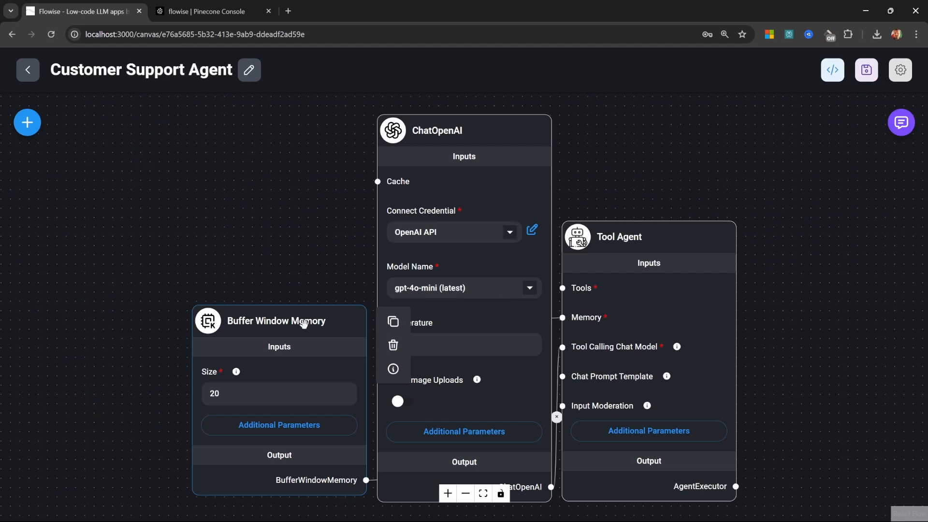
drag(357, 239, 373, 240)
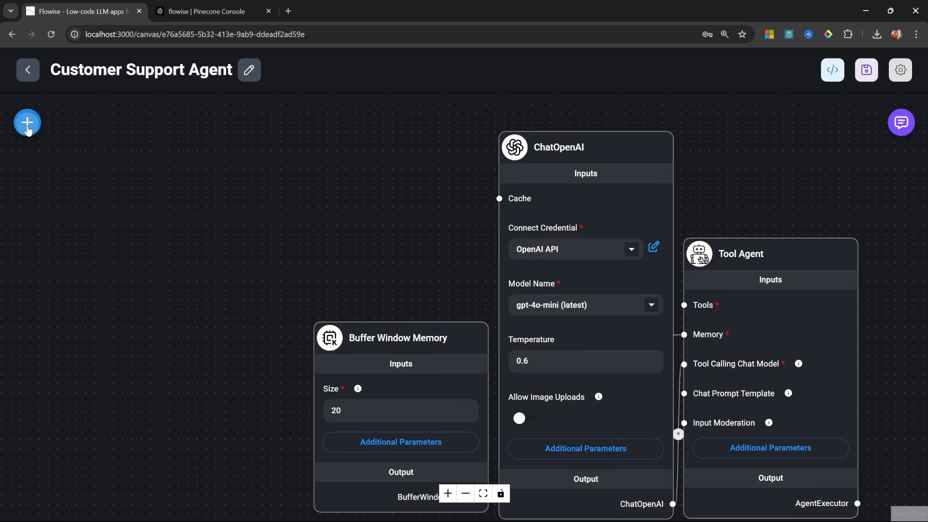
click(27, 124)
scroll(97, 339, down, 6)
click(127, 427)
scroll(125, 442, down, 4)
scroll(126, 441, down, 5)
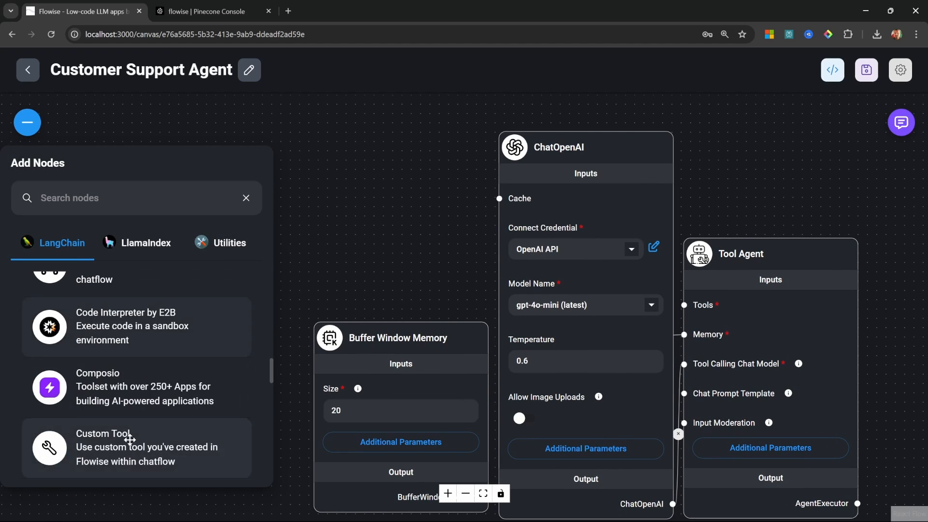
drag(111, 369, 402, 217)
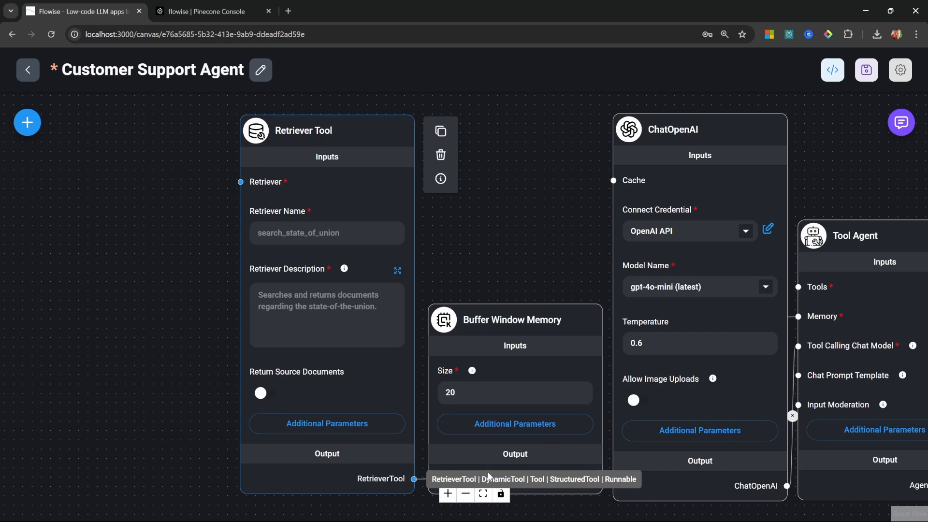
drag(413, 479, 799, 286)
Name the retriever "oak_and_barrel" and describe it as "Returns documents related to oak & barrel and the menu."
click(327, 232)
scroll(318, 222, up, 2)
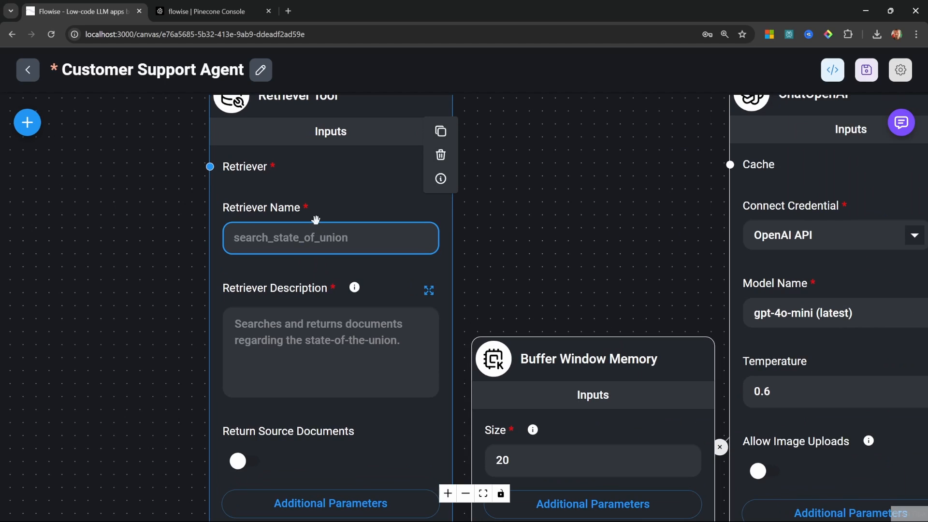
text(oak_and_barrel)
click(346, 352)
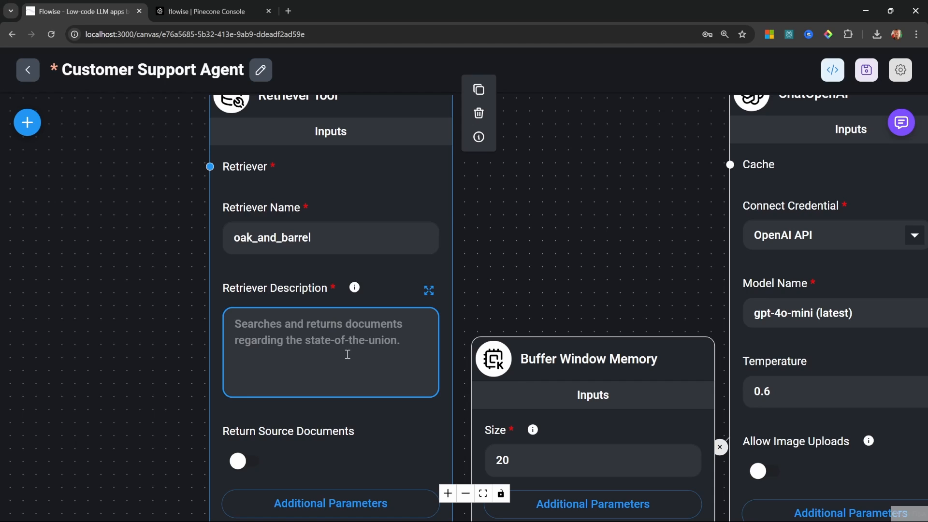
text(Returns documents related to oak & barrel and the menu.)
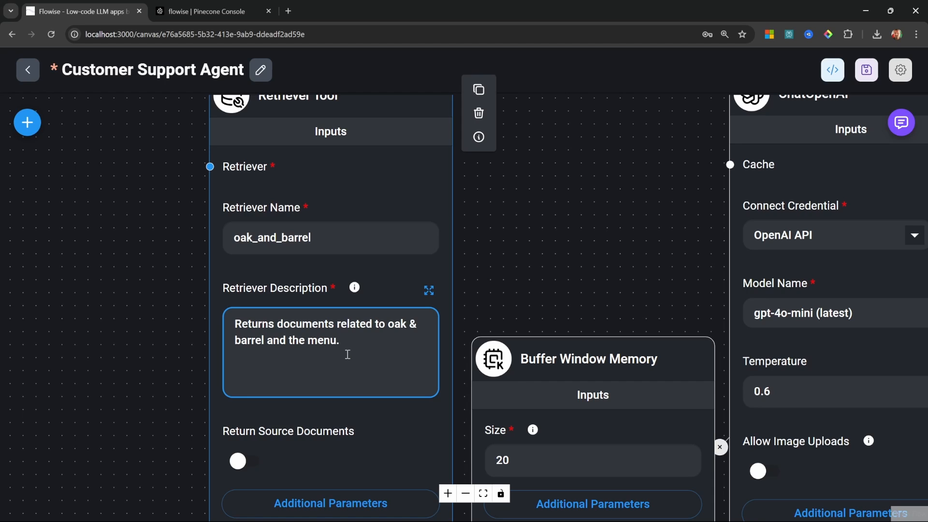
key(Tab)
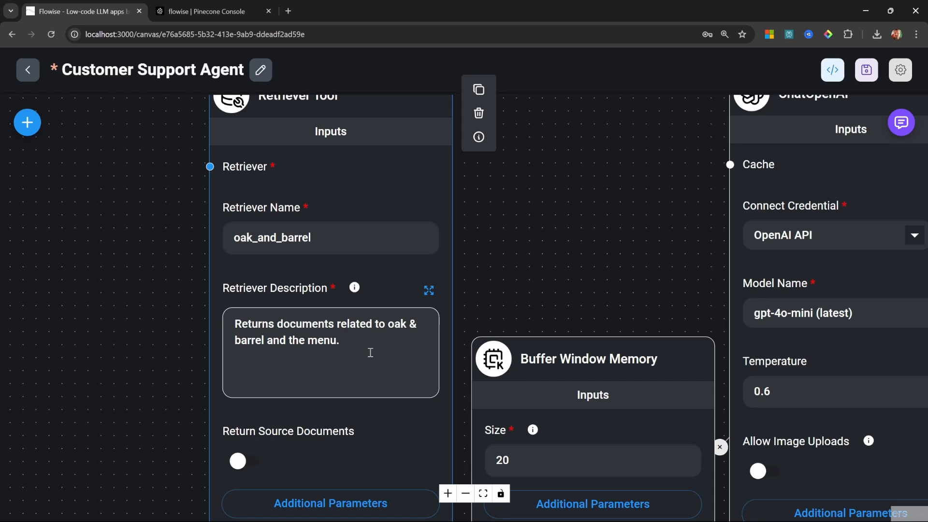
Add a Document Store (Vector) node and connect its Retriever output to the Retriever Tool's Retriever input
scroll(370, 352, down, 2)
click(28, 123)
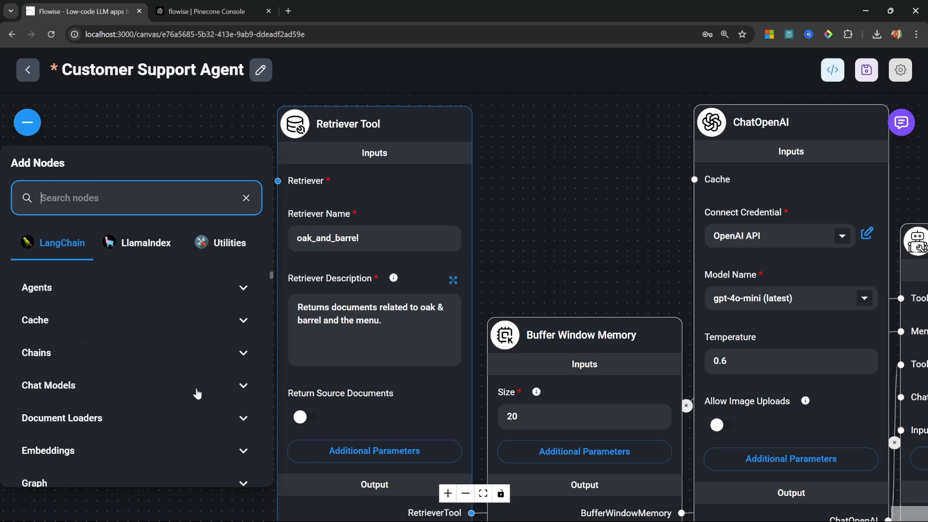
scroll(197, 391, down, 9)
click(180, 342)
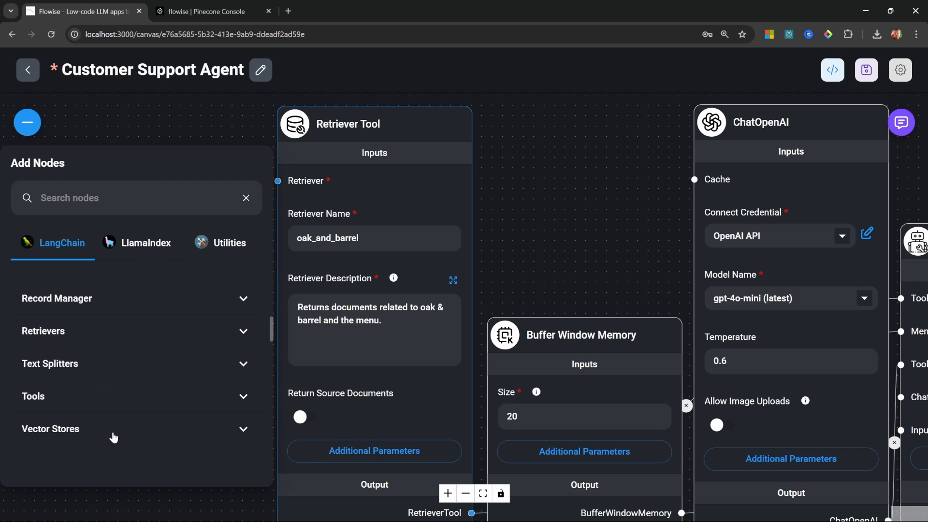
click(111, 446)
scroll(111, 430, down, 5)
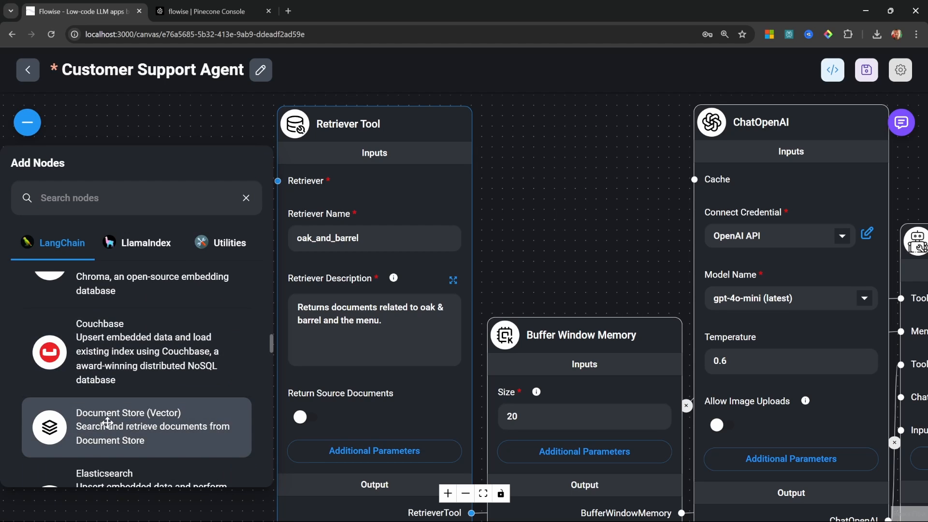
drag(112, 430, 213, 130)
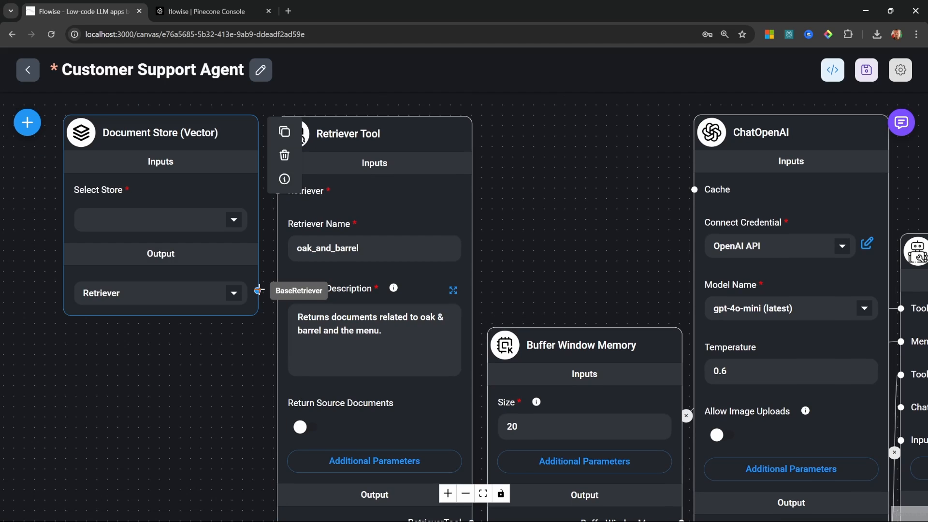
drag(258, 290, 276, 194)
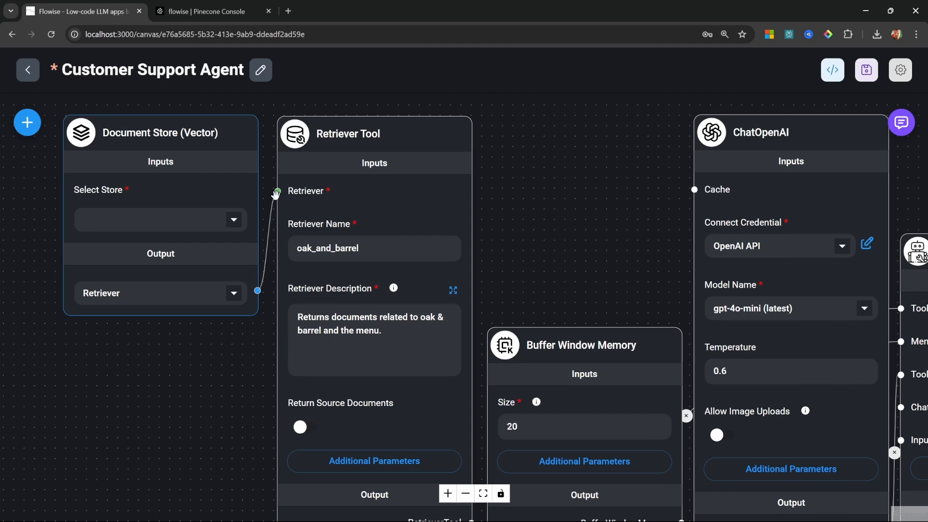
Select Oak & Barrel as the store in the Document Store (Vector) node and save the chatflow
click(234, 221)
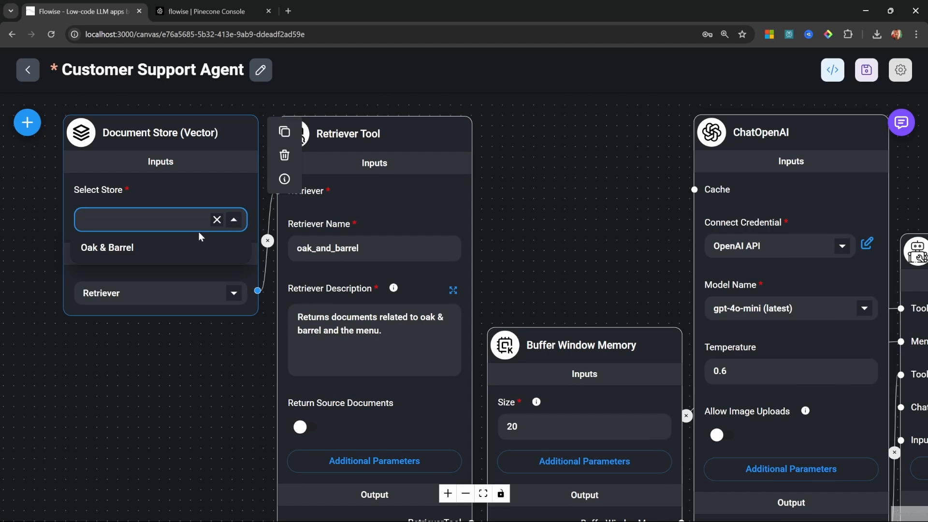
click(112, 250)
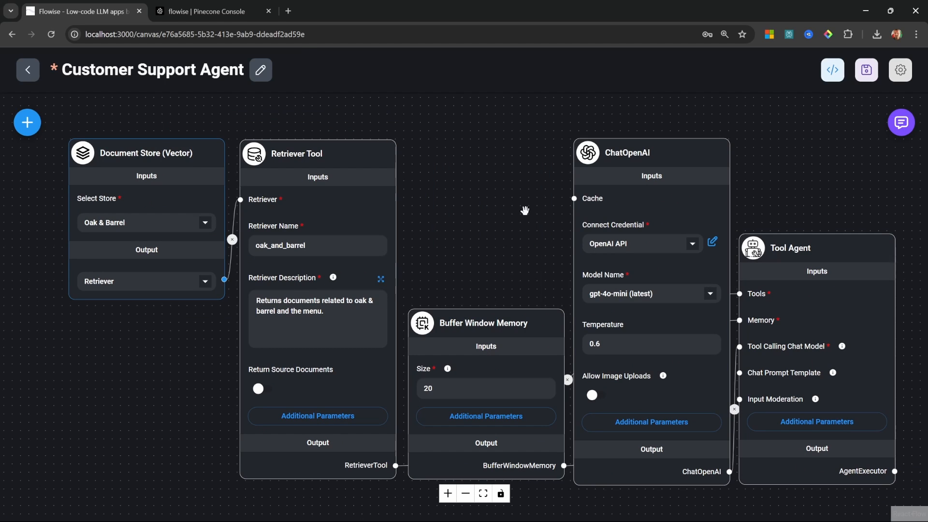
click(866, 70)
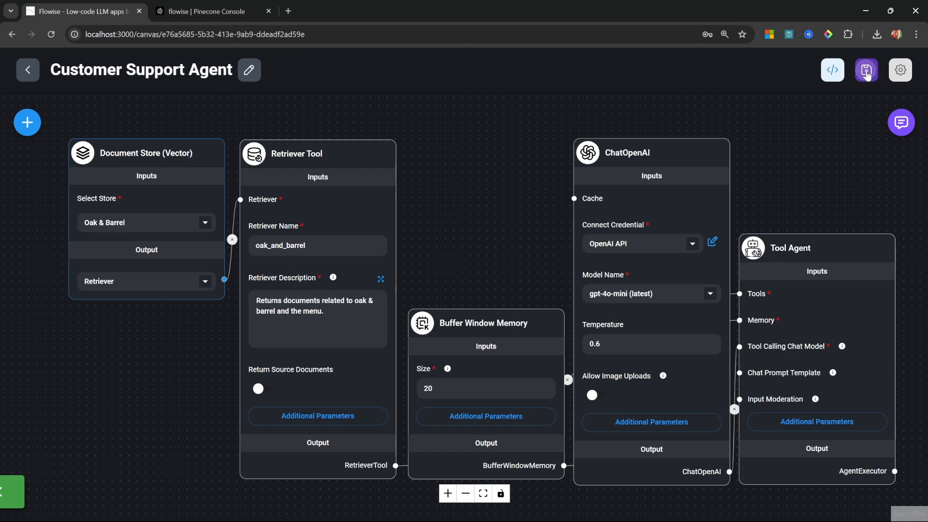
Ask the agent in the expanded chat "What are your current specials?" and inspect the reply and its oak_and_barrel tool details
click(901, 122)
click(820, 122)
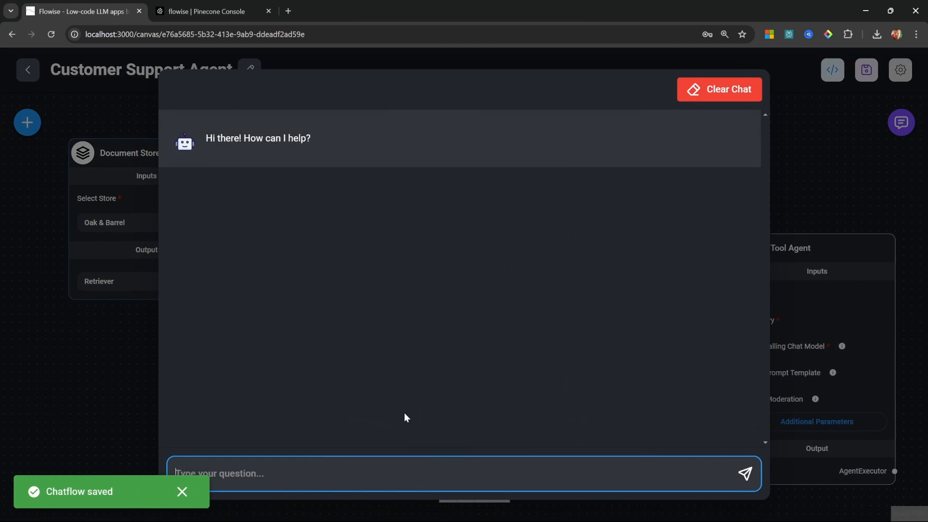
text(What are your current specials?)
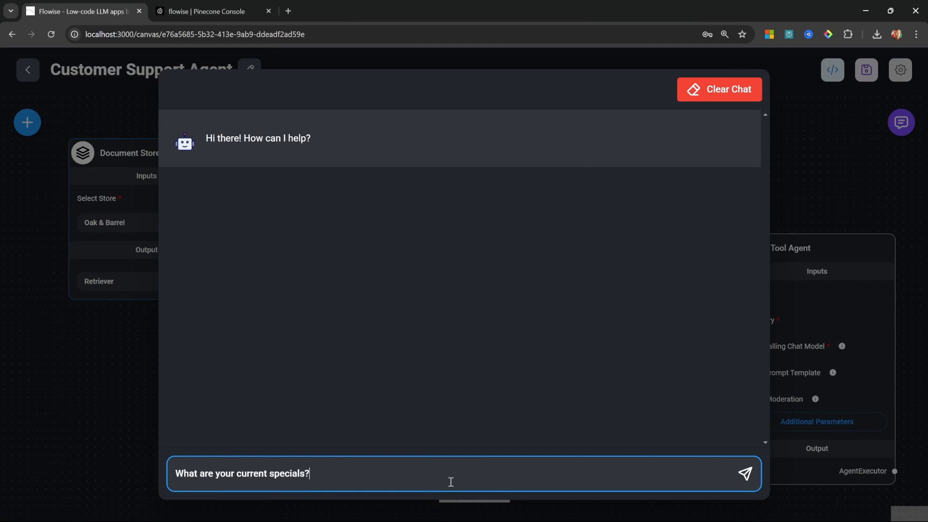
key(Return)
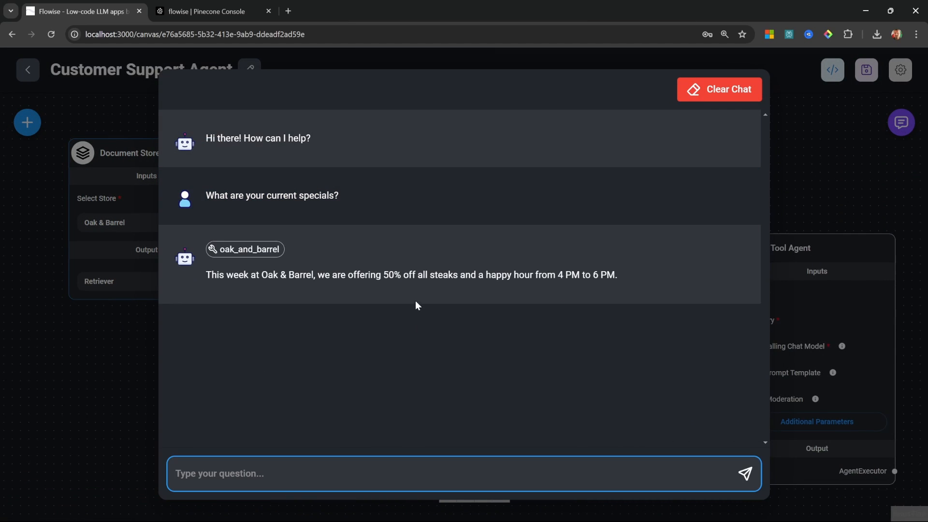
drag(206, 276, 626, 279)
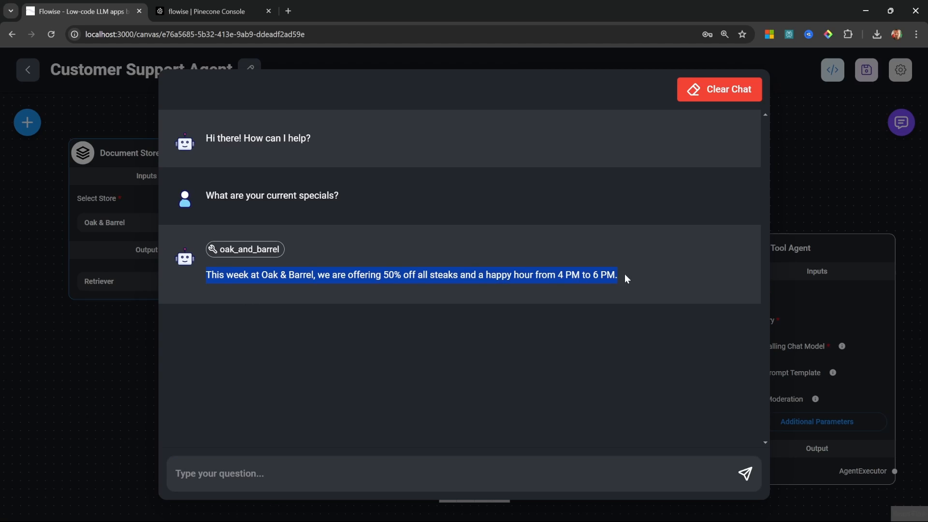
click(252, 256)
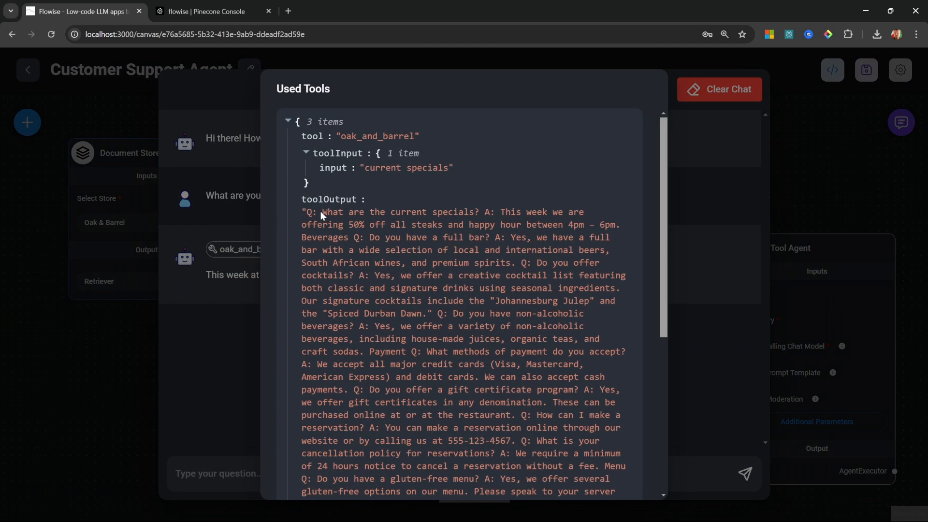
Close the tool details and expanded chat, enable Return Source Documents on the Retriever Tool, and save the chatflow
drag(320, 210, 556, 414)
key(Escape)
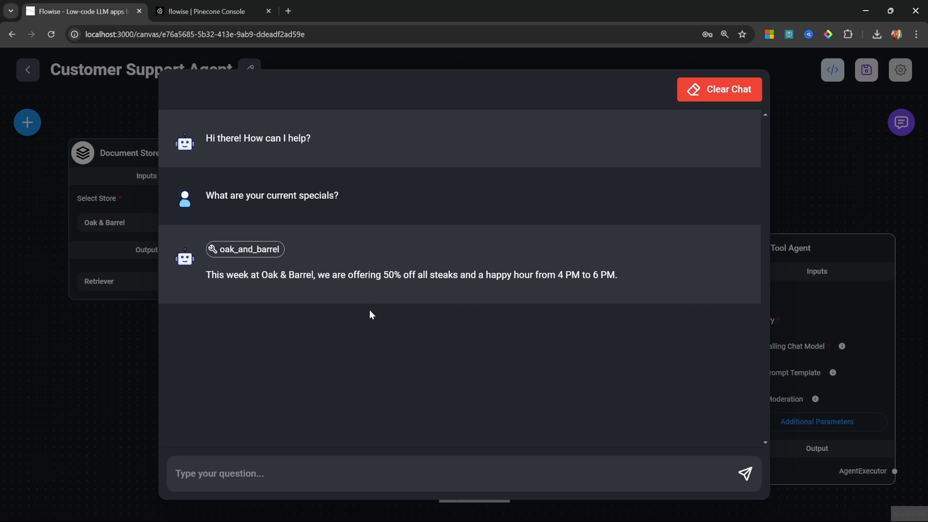
key(Escape)
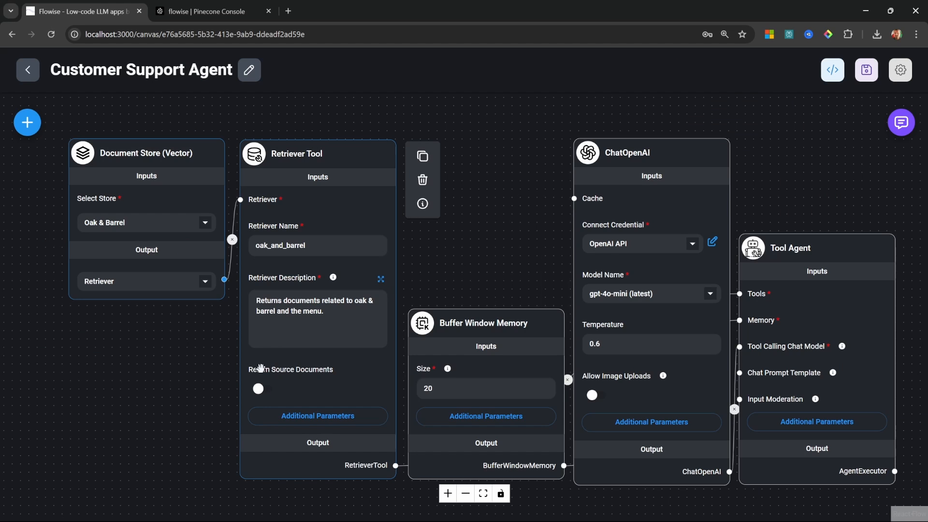
click(264, 389)
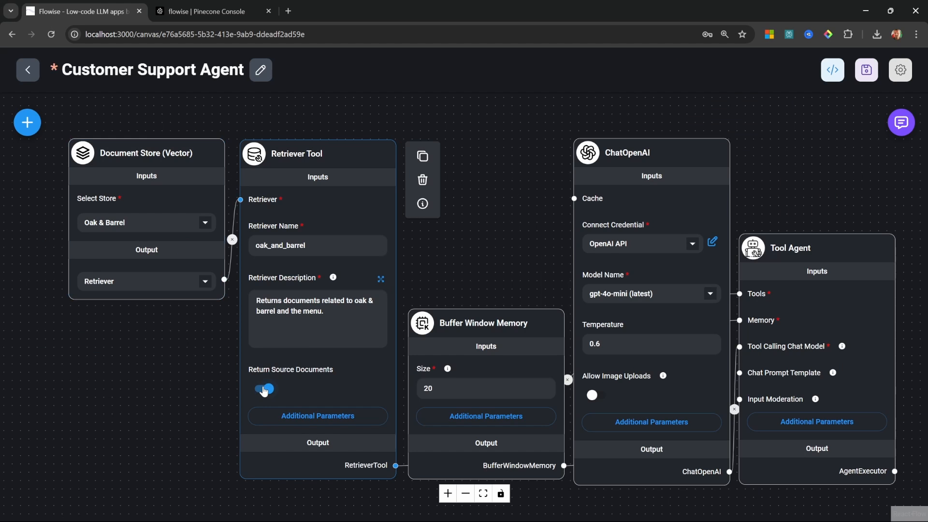
click(867, 70)
Reopen the chat and review the earlier question "What are your current specials?" with its reply
click(899, 126)
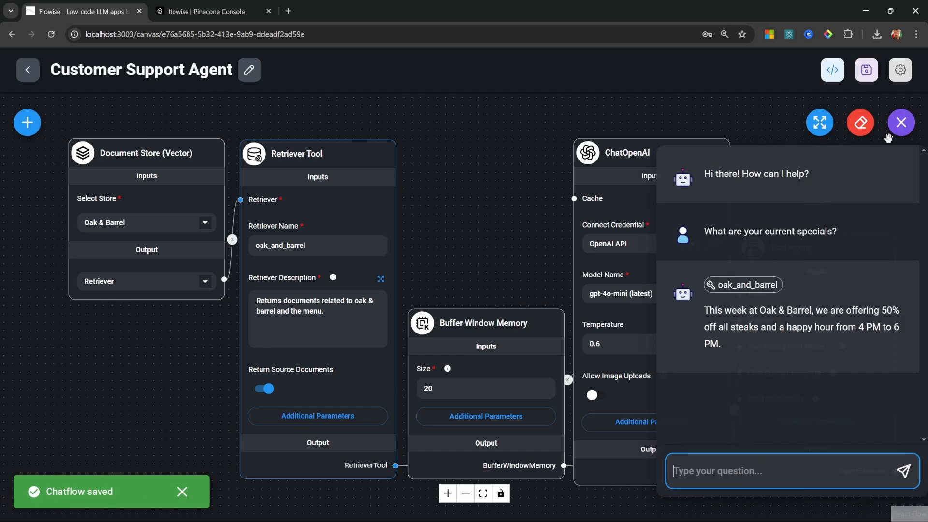
drag(854, 236, 697, 234)
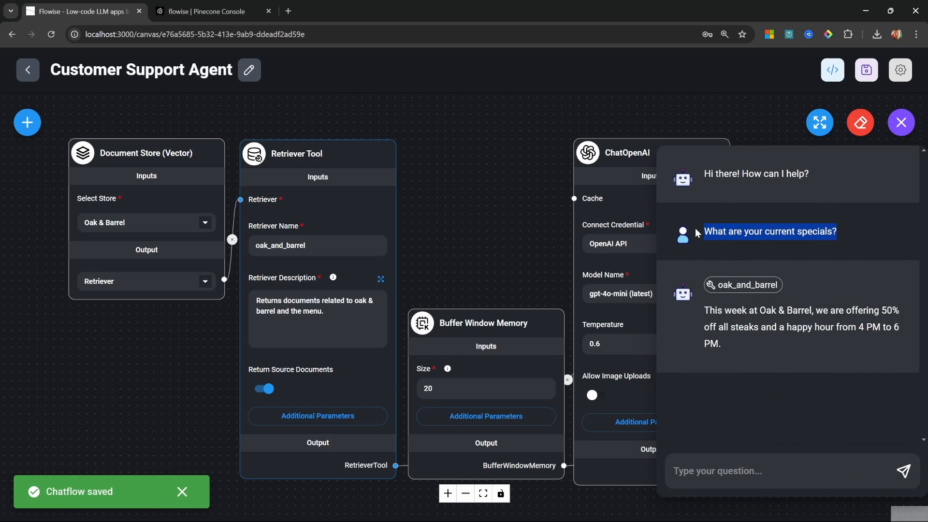
click(742, 393)
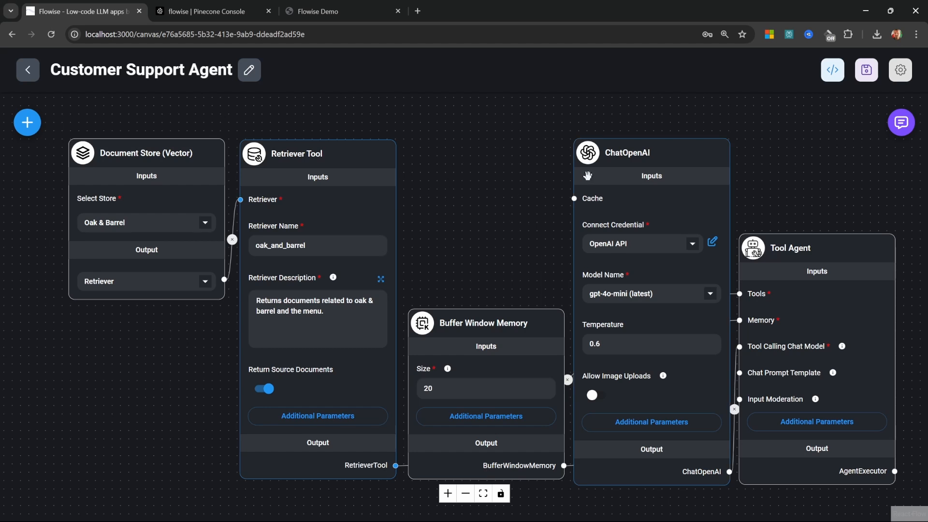
Copy the Popup Html embed script for the Customer Support Agent chatflow
click(827, 77)
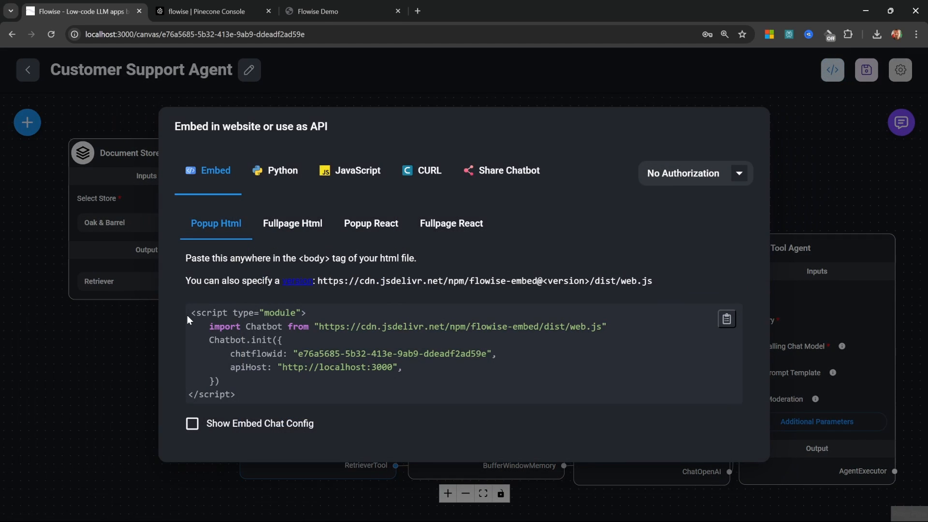
drag(188, 313, 288, 397)
key(ctrl+c)
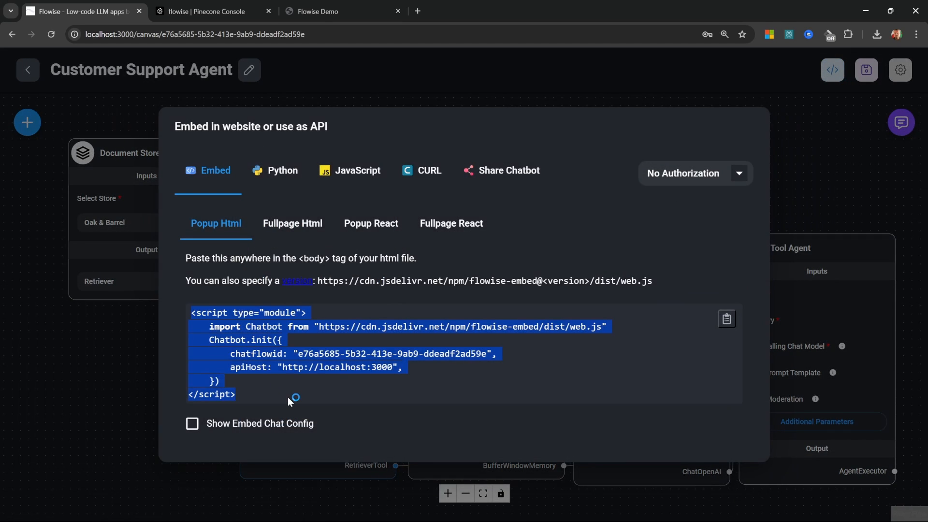
Switch to VS Code, paste the embed script below the h1 heading in index.html with a blank line between, and save the file
key(alt+Tab)
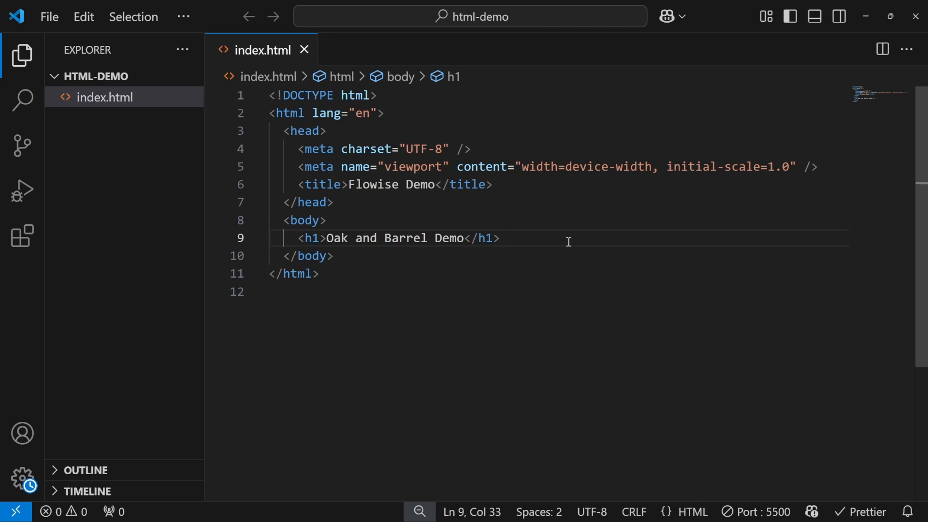
key(Return)
key(Return)
key(ctrl+v)
key(ctrl+s)
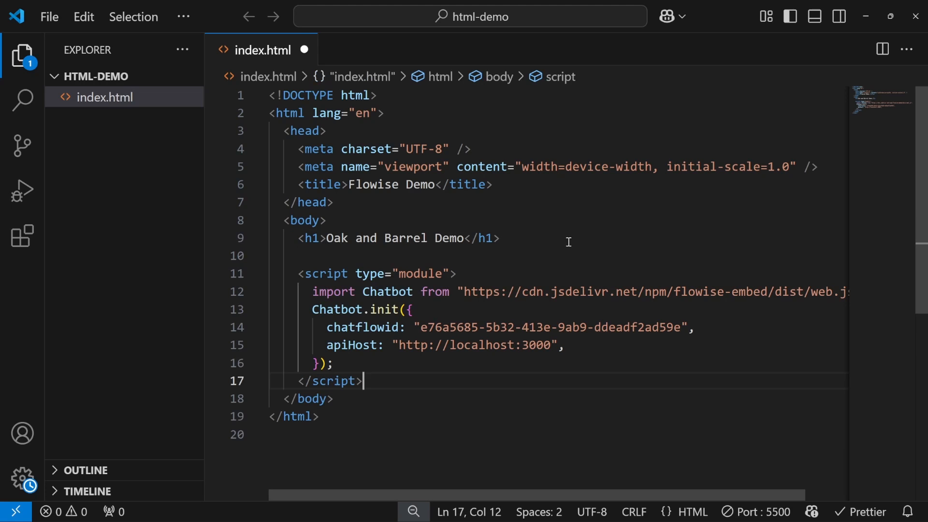
Switch to the Flowise Demo page in the browser, open the embedded chatbot, and send it "Hello"
key(alt+Tab)
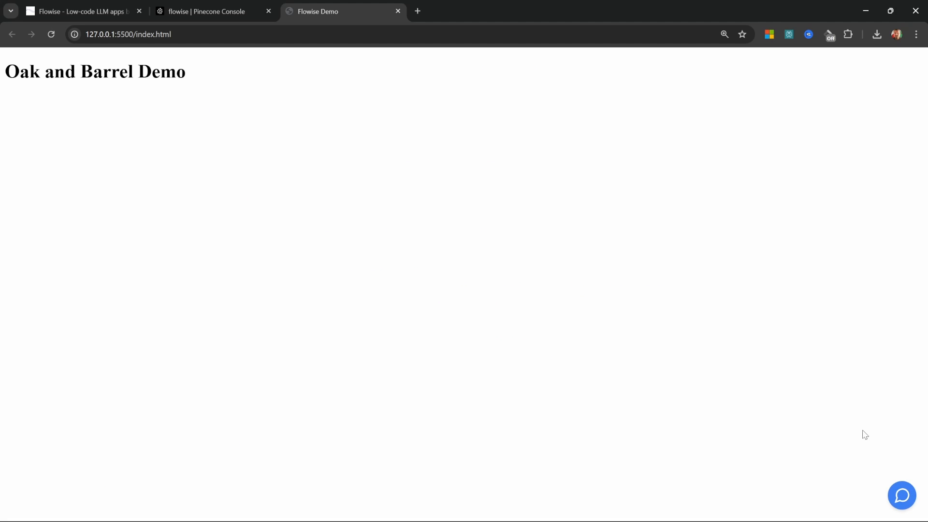
click(903, 503)
click(768, 432)
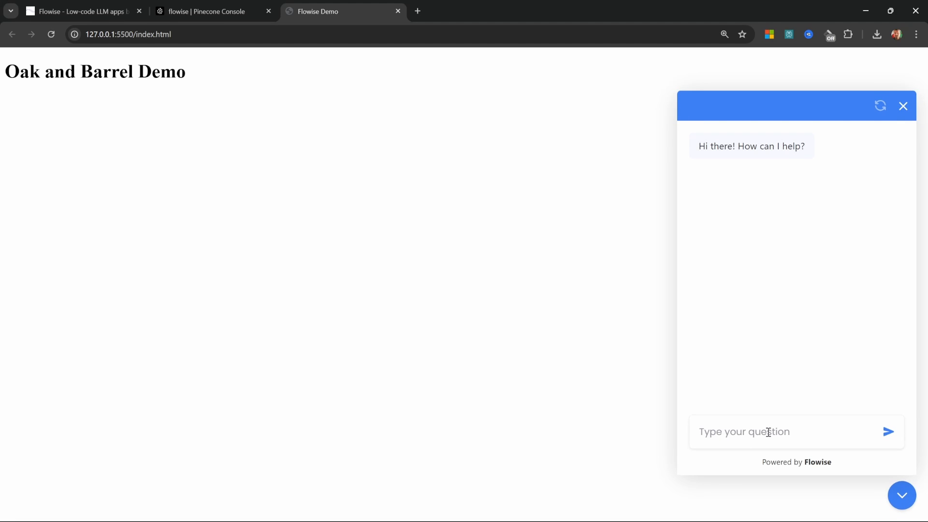
text(Hello)
key(Return)
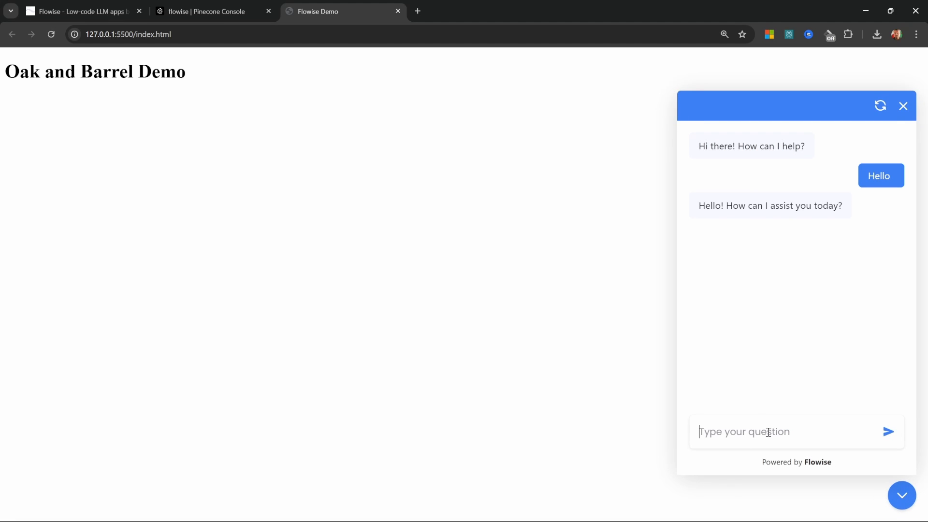
Ask the embedded chatbot "What are the current specials?" and read its reply
text(What are the current specials?)
key(Return)
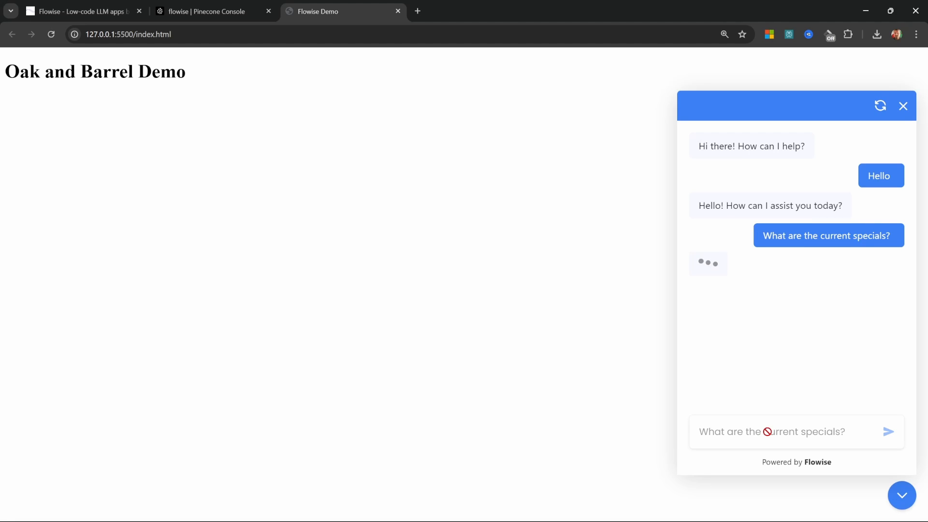
drag(700, 265, 836, 317)
click(839, 319)
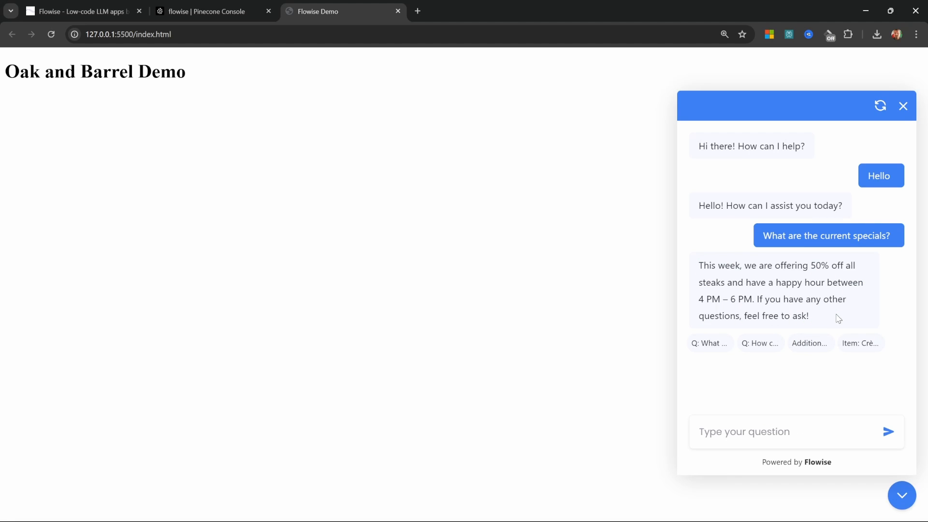